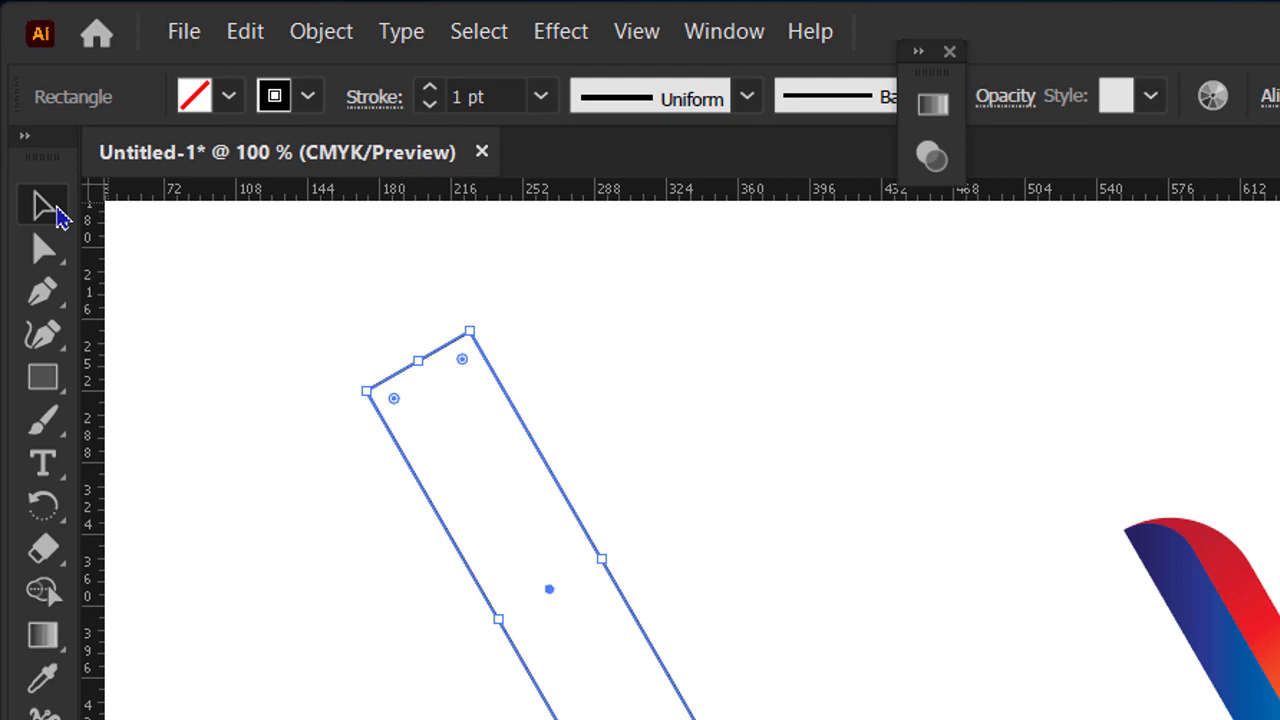
# - Duplicate the slanted rectangle in place and narrow the copy to half the width, keeping its left edge aligned with the original
pyautogui.click(245, 31)
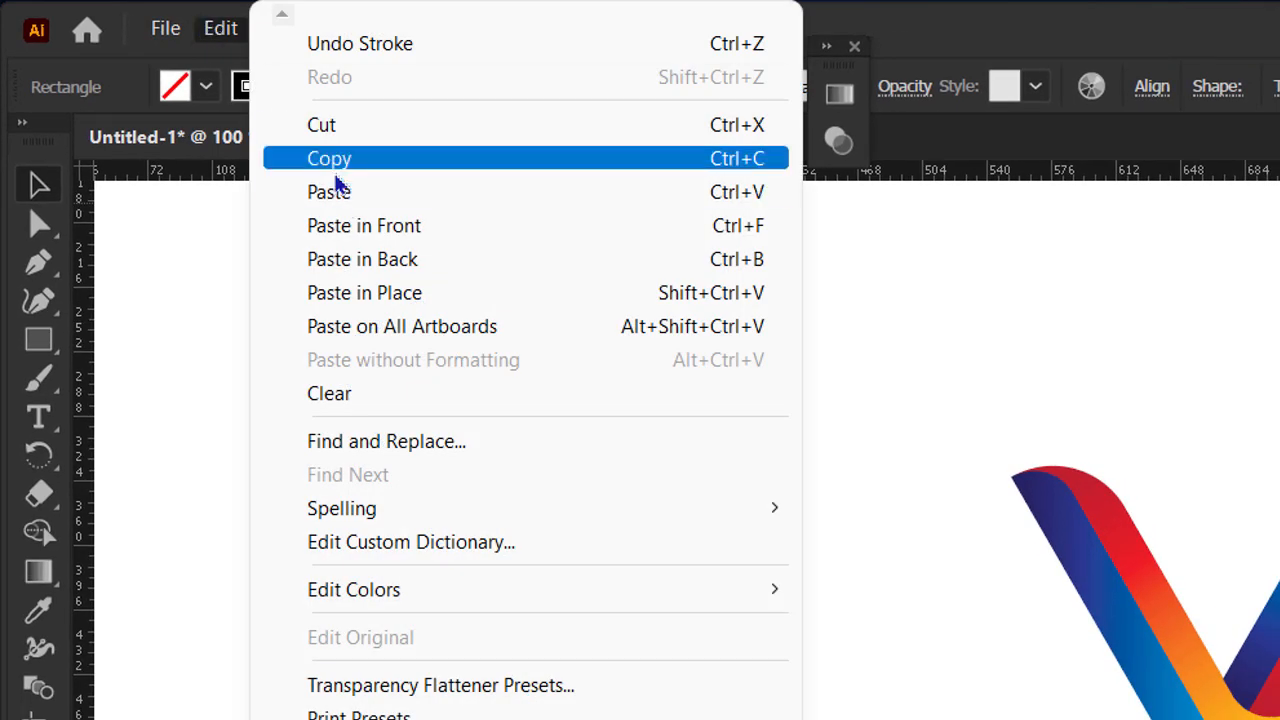
pyautogui.click(332, 164)
pyautogui.click(224, 30)
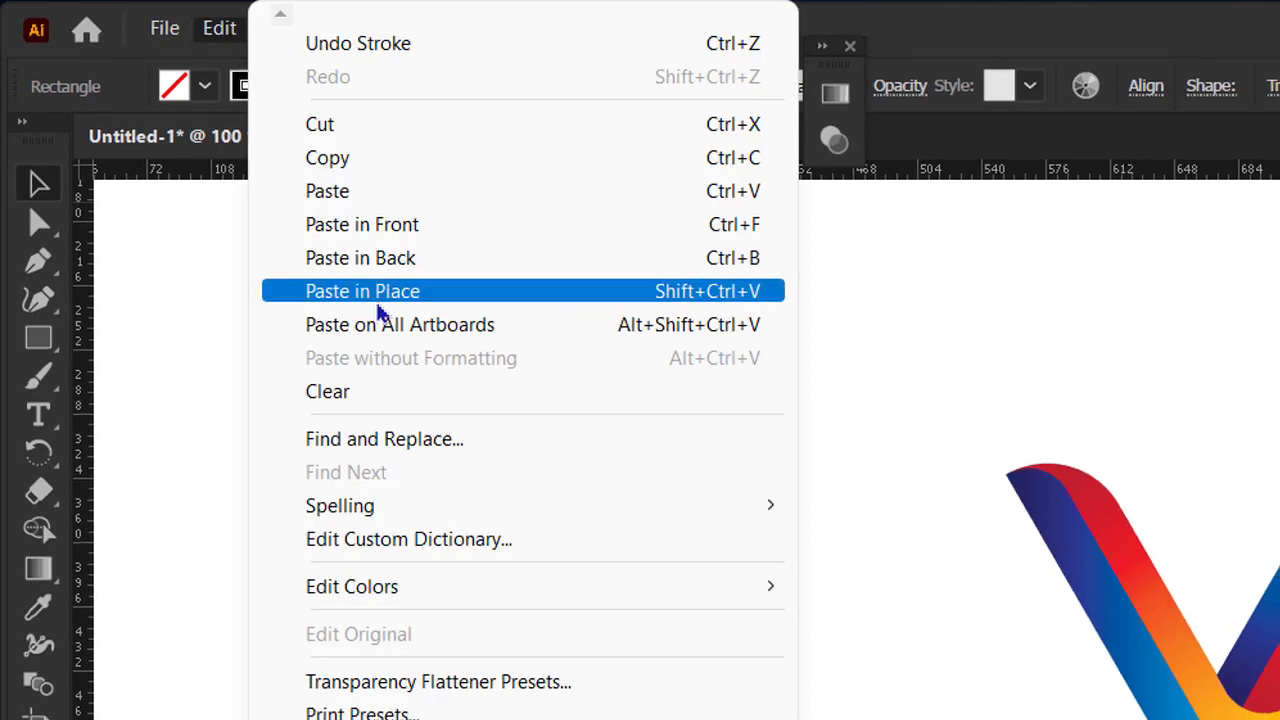
pyautogui.click(340, 293)
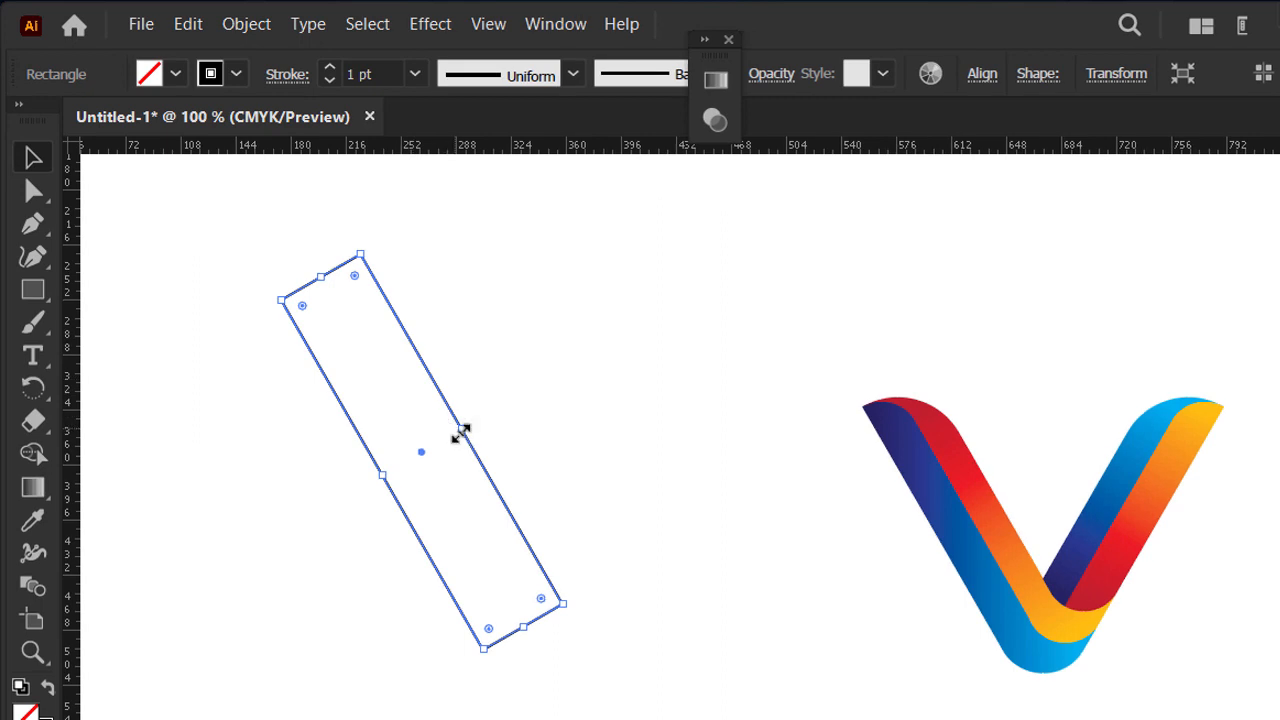
pyautogui.moveTo(460, 432); pyautogui.dragTo(422, 470)
# - Round the upper-right corner of both the narrow and the wide rectangle into a large curve ending at the upper-left corner
pyautogui.scroll(2, 337, 306)
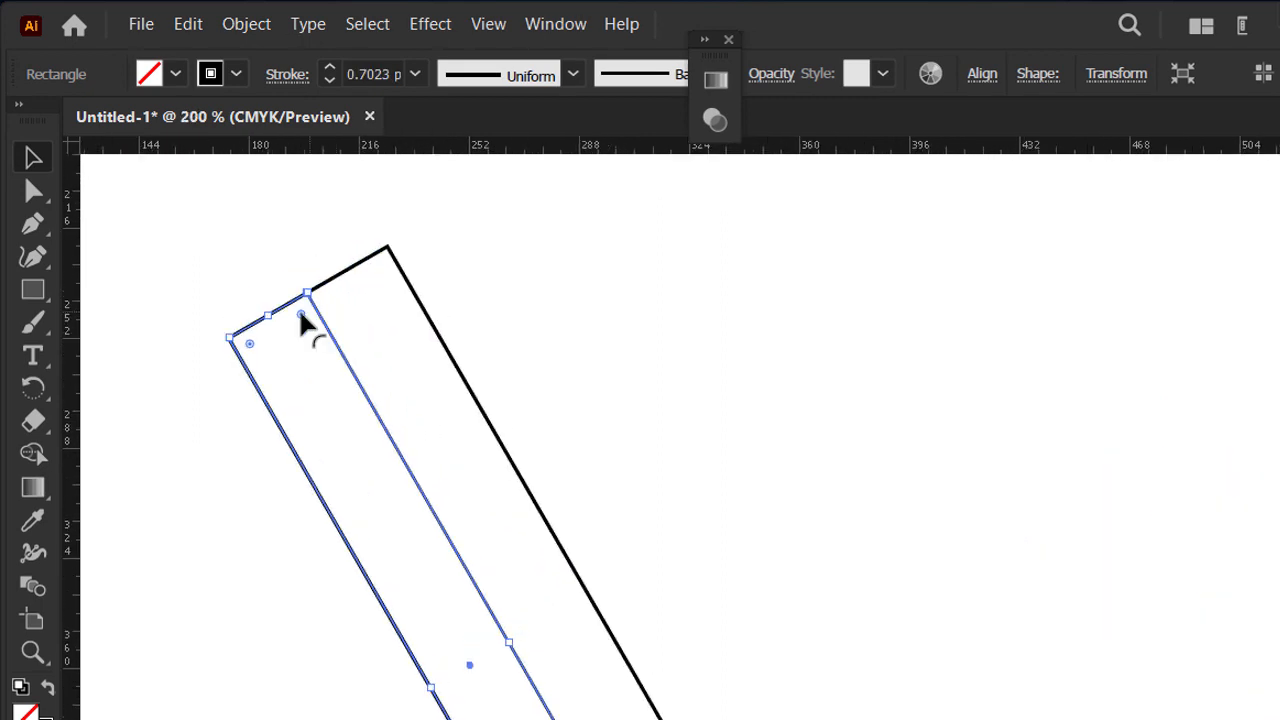
pyautogui.moveTo(300, 316); pyautogui.dragTo(375, 318)
pyautogui.click(428, 316)
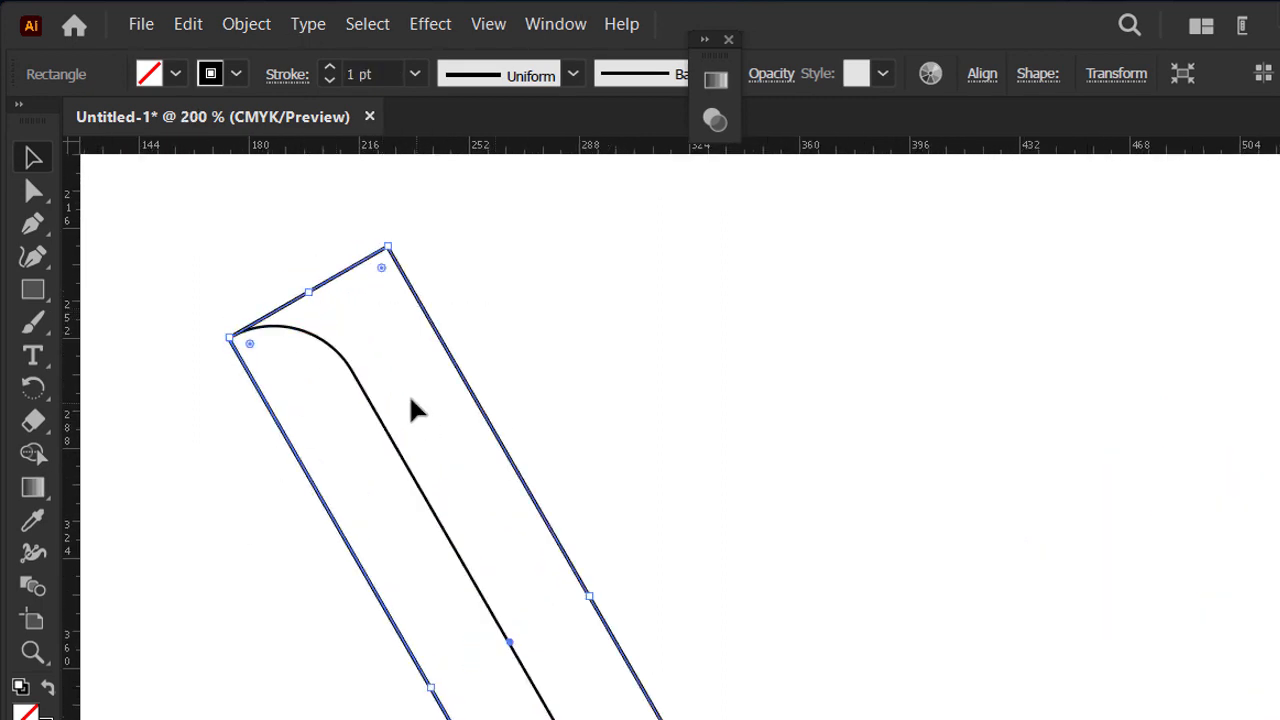
pyautogui.moveTo(380, 268); pyautogui.dragTo(286, 543)
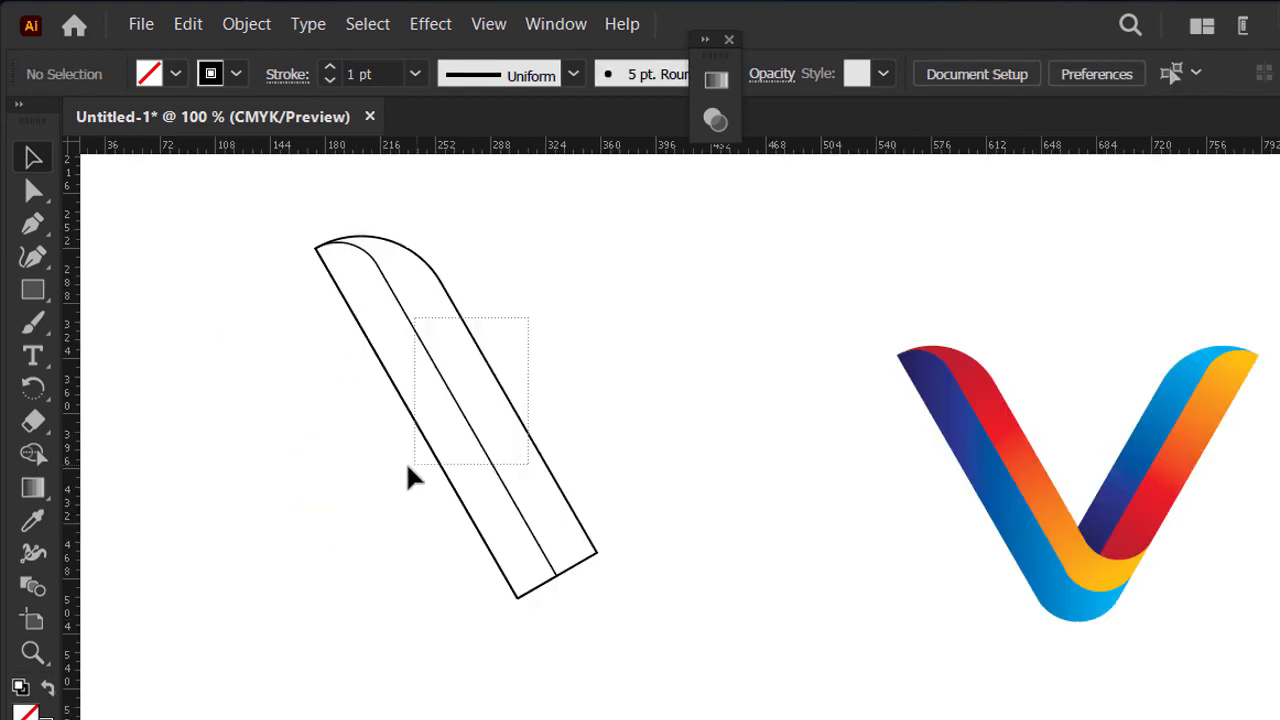
# - Duplicate both rounded shapes together in place
pyautogui.click(413, 478)
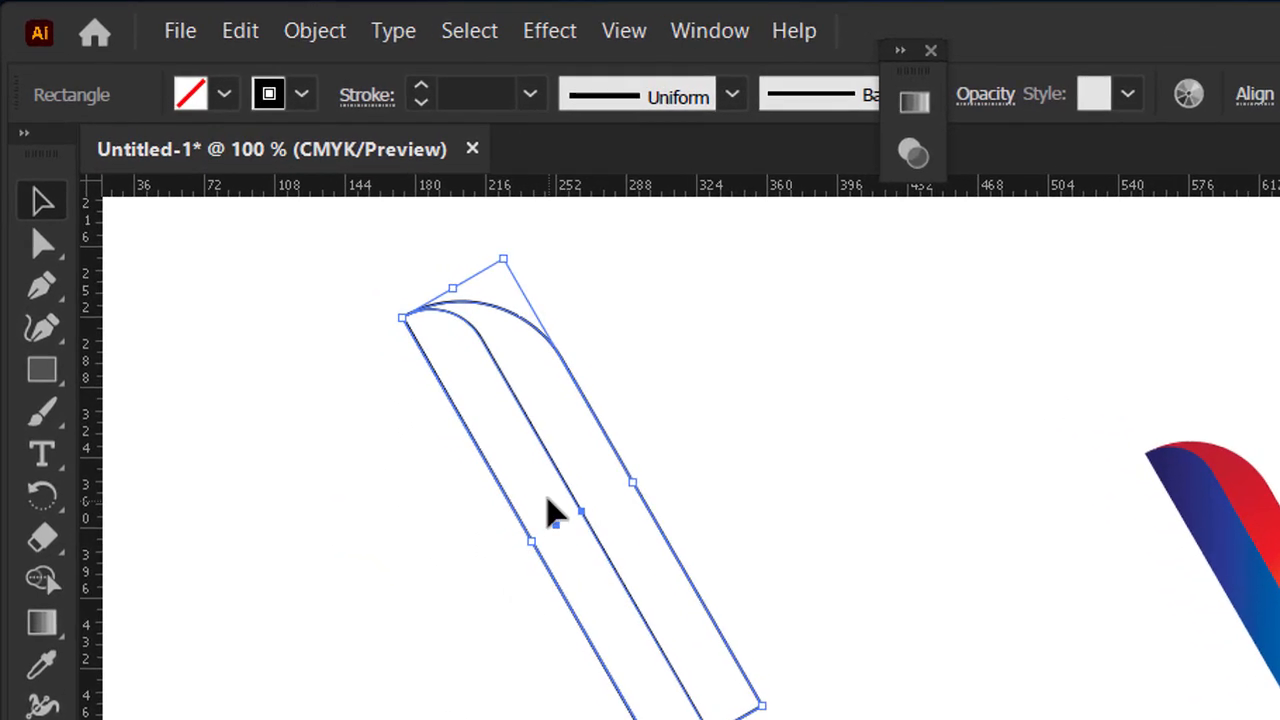
pyautogui.click(240, 31)
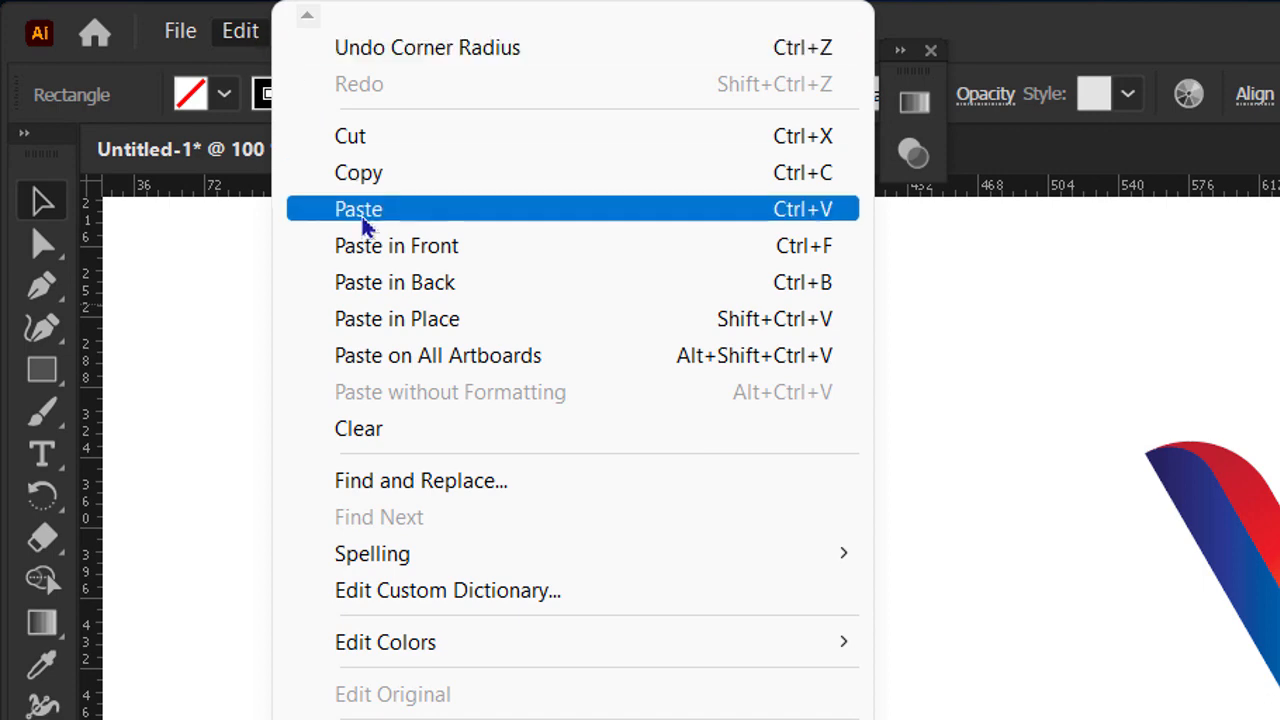
pyautogui.click(343, 171)
pyautogui.click(240, 31)
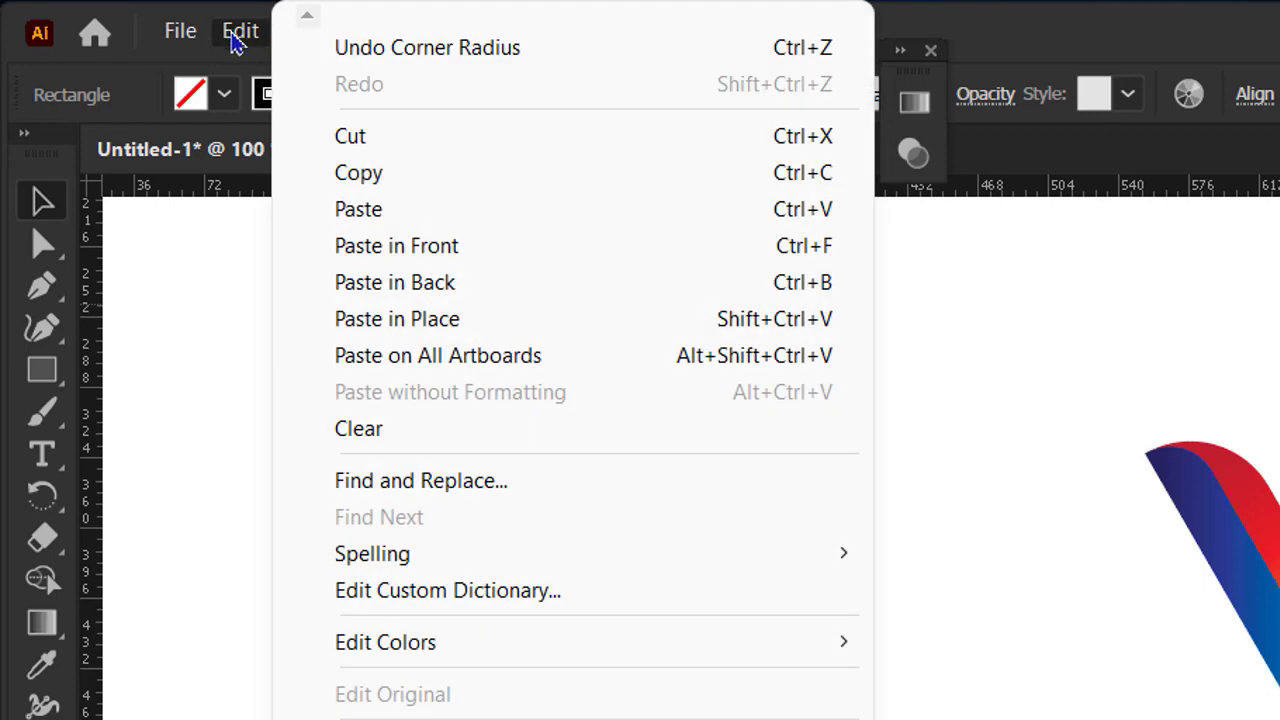
pyautogui.click(360, 320)
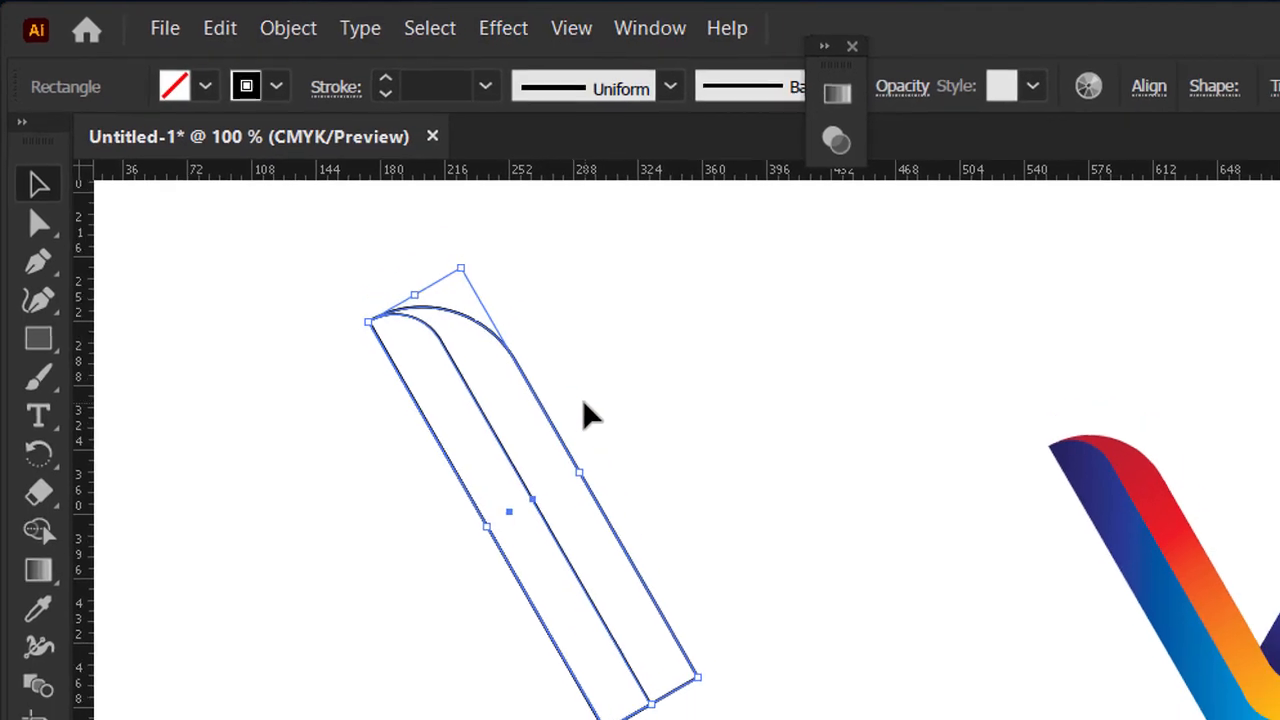
# - Reflect the duplicated pair of shapes across the vertical axis
pyautogui.rightClick(545, 415)
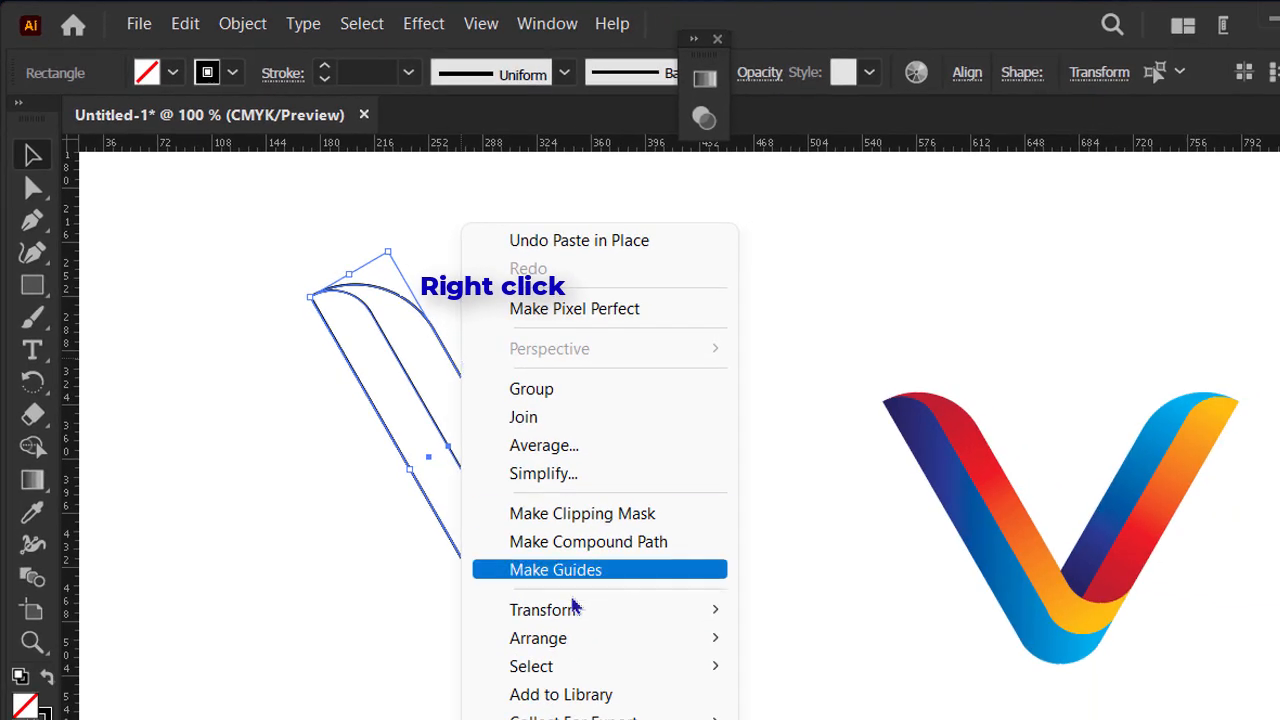
pyautogui.moveTo(586, 612)
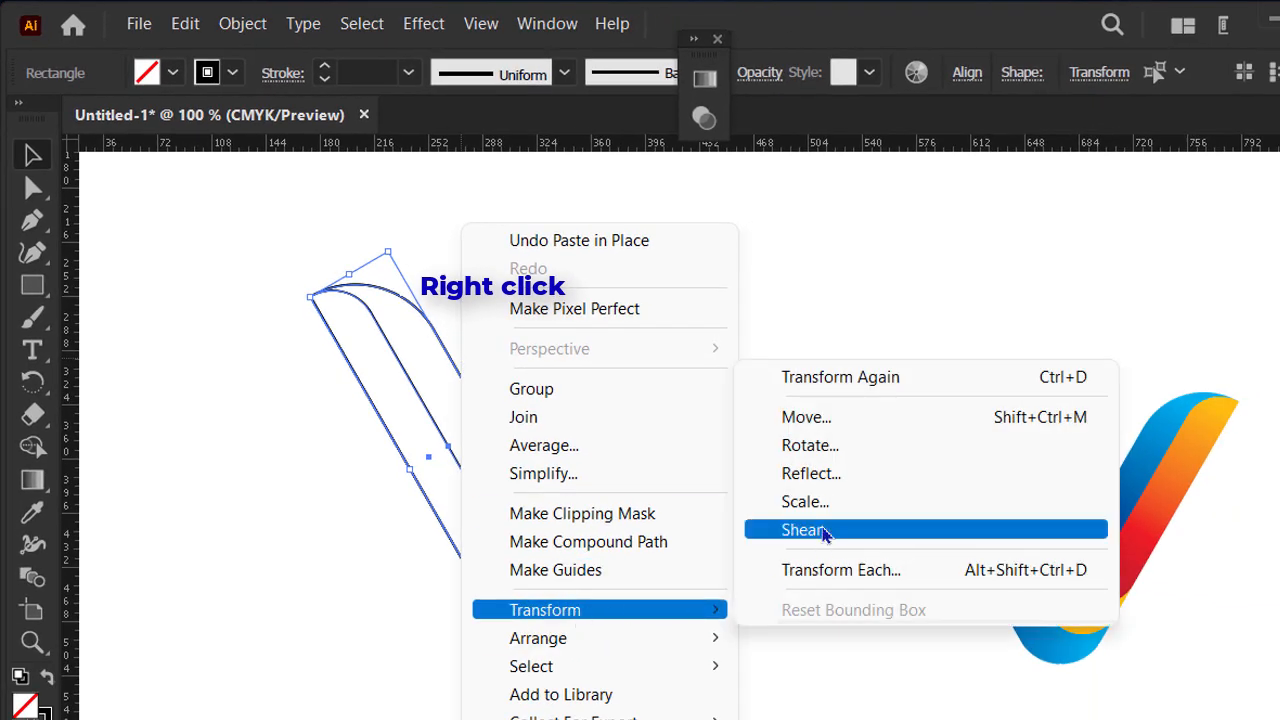
pyautogui.click(816, 476)
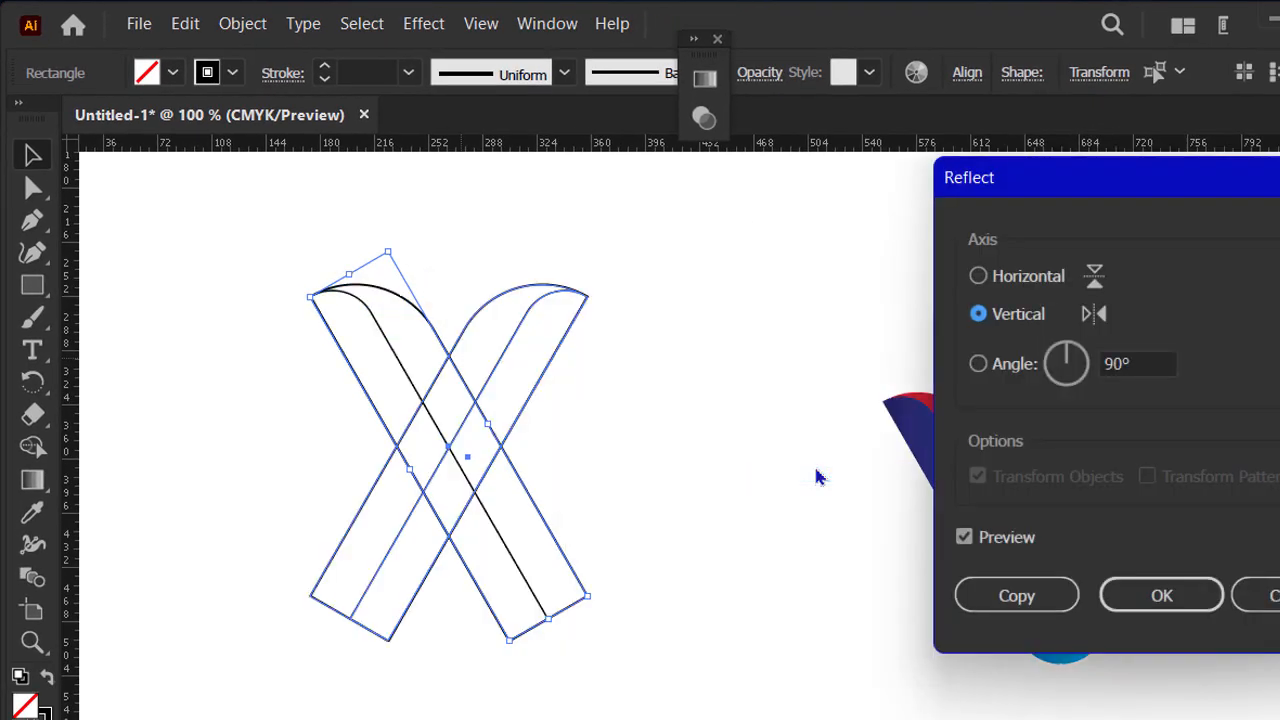
pyautogui.click(1135, 605)
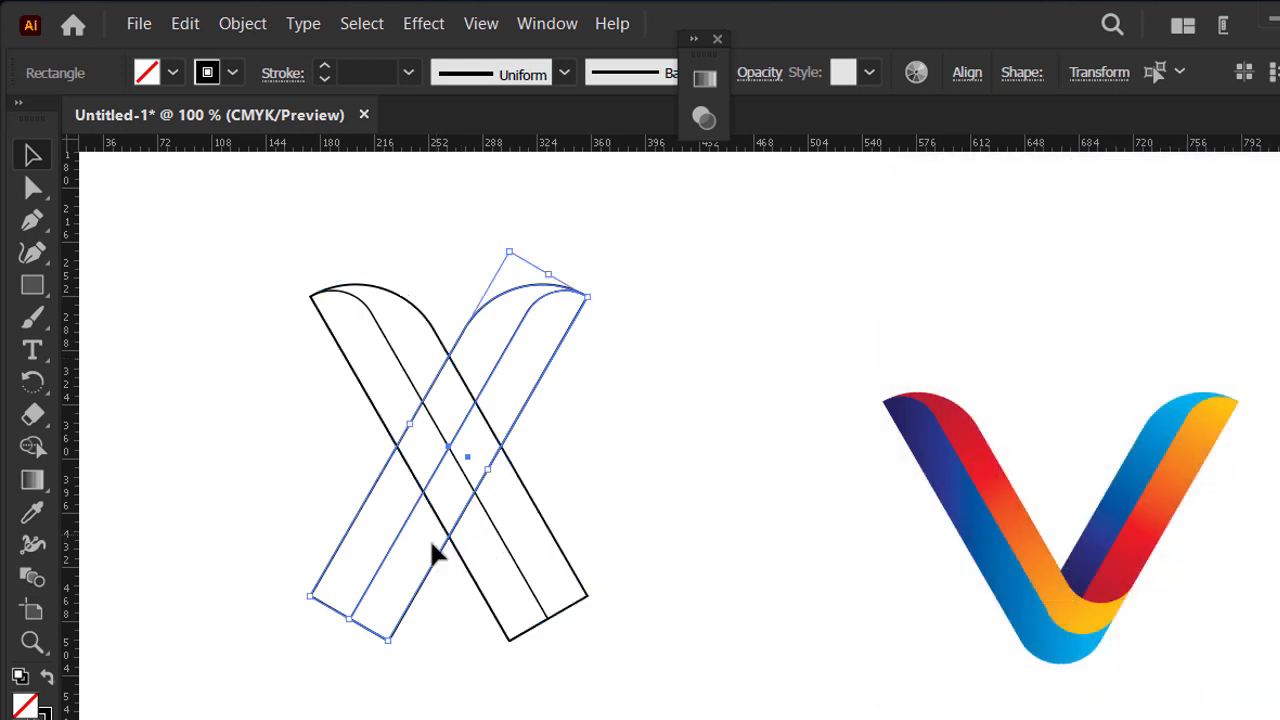
# - Shift the mirrored pair right to form a V, with the centre lines of both arms meeting at the base
pyautogui.click(474, 580)
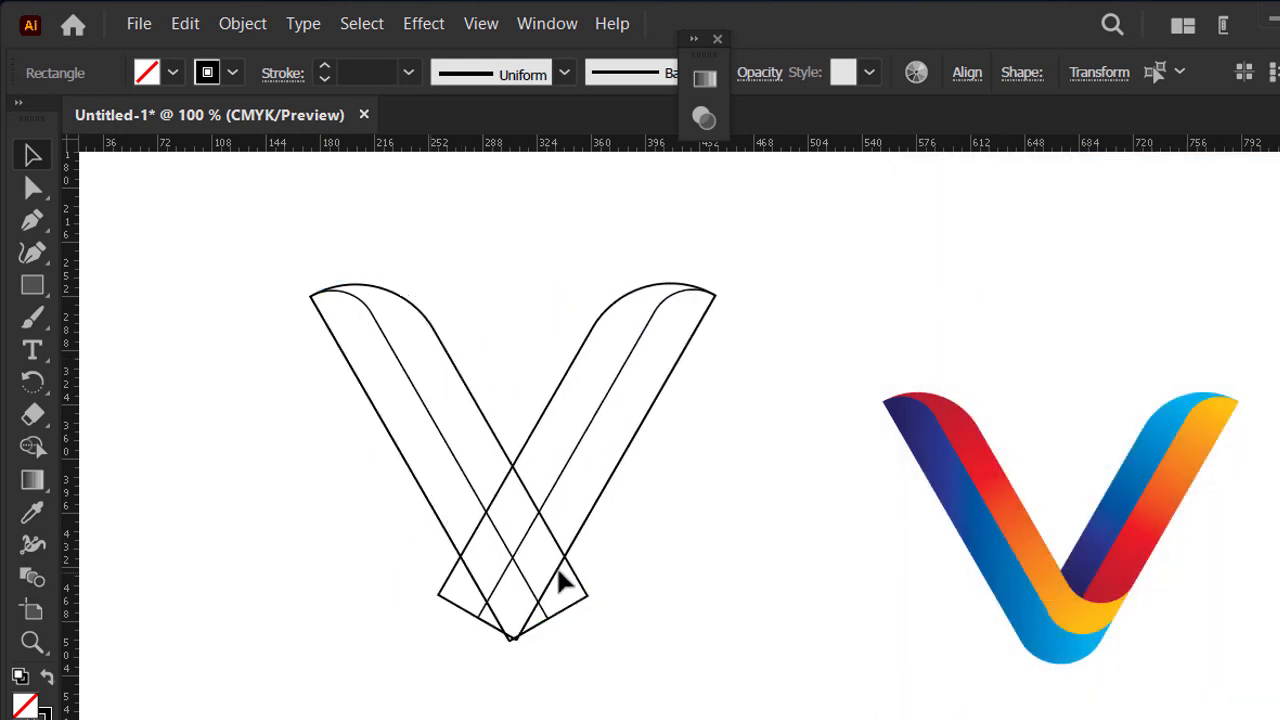
pyautogui.scroll(4, 521, 588)
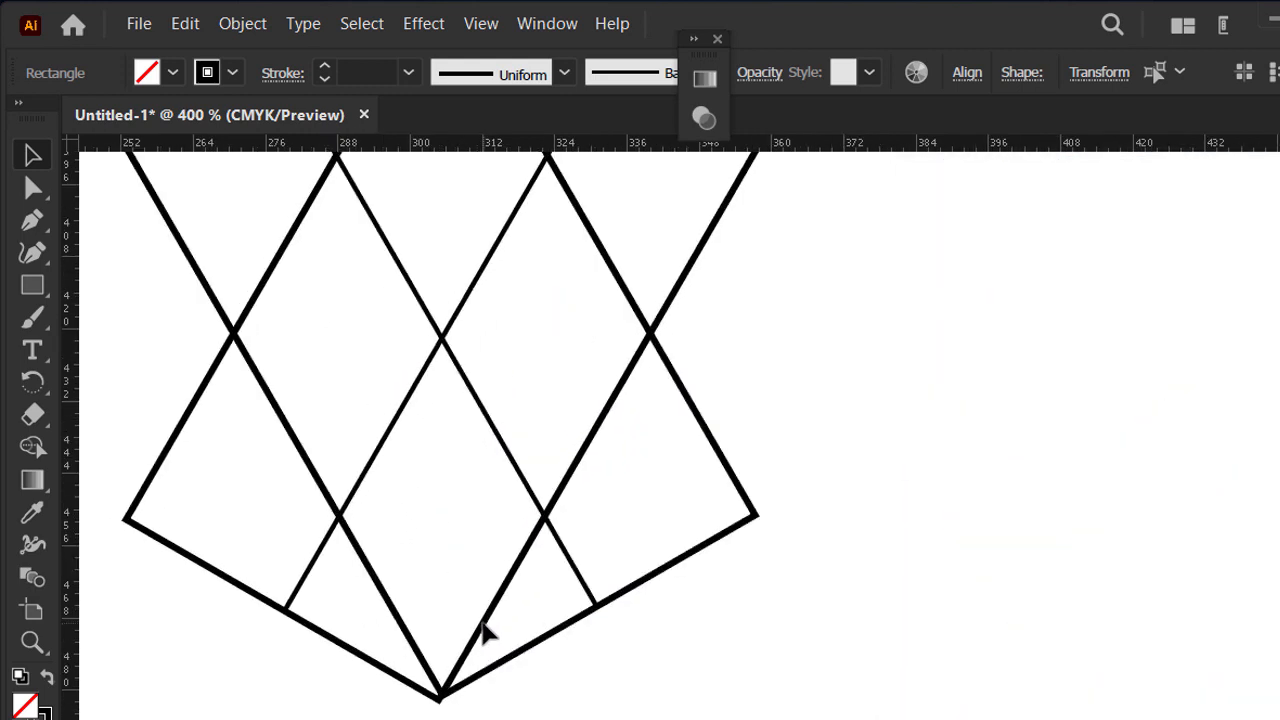
pyautogui.moveTo(489, 623); pyautogui.dragTo(797, 624)
pyautogui.scroll(-1, 799, 622)
pyautogui.scroll(-4, 800, 628)
pyautogui.click(214, 380)
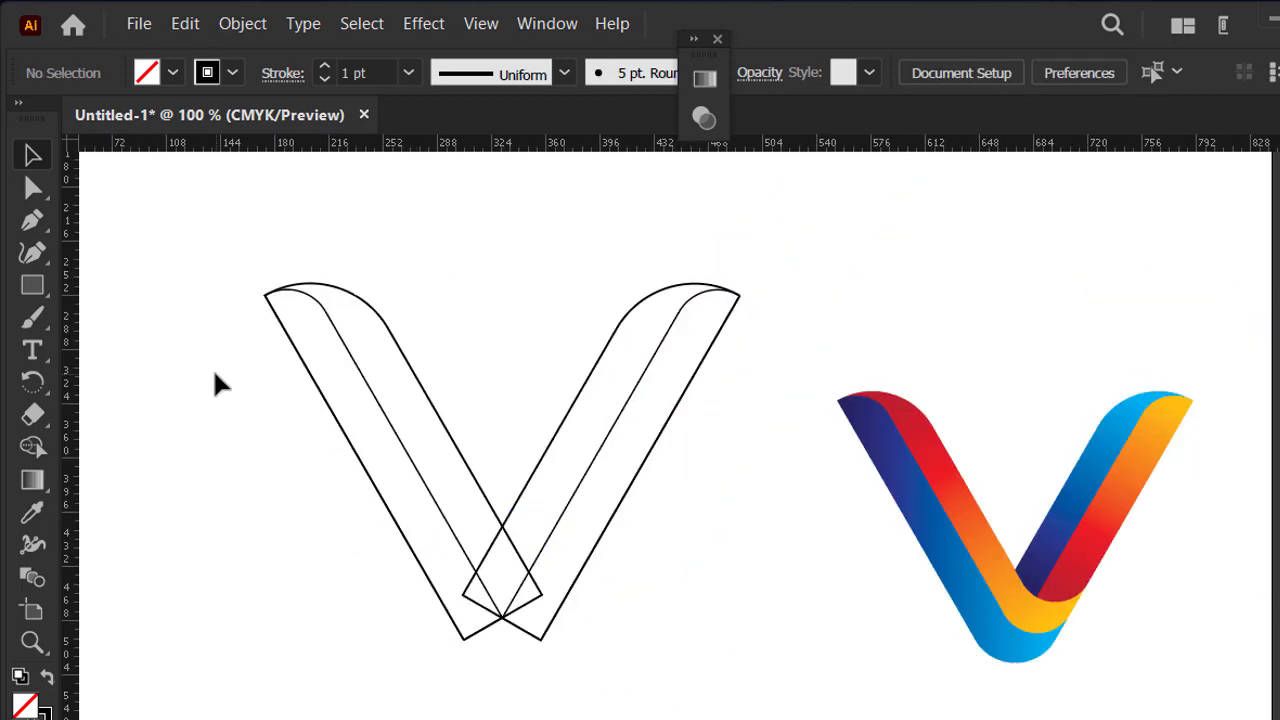
# - Set the stroke weight of all the V shapes to 0.5 pt
pyautogui.moveTo(220, 385); pyautogui.dragTo(757, 712)
pyautogui.click(372, 76)
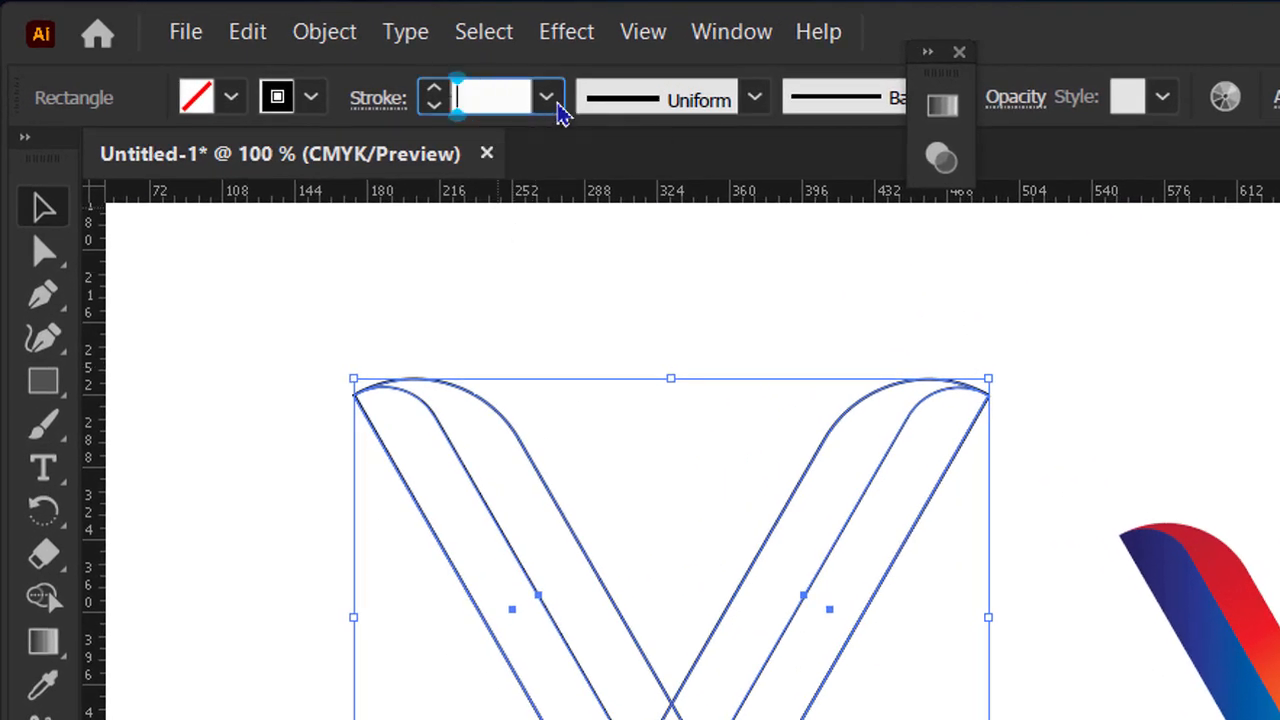
pyautogui.write('0.25')
pyautogui.press('Return')
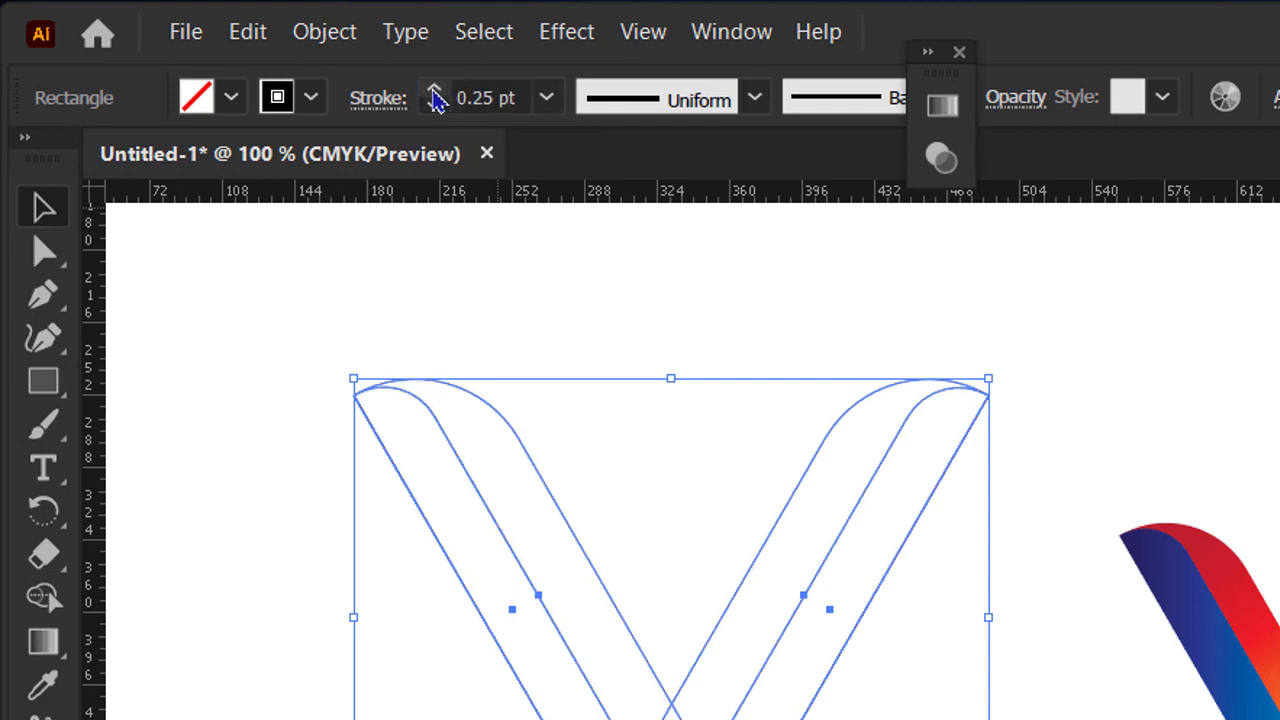
pyautogui.click(436, 93)
pyautogui.click(200, 297)
# - Draw a circle with the Ellipse tool over the overlap of the two arms at the base of the V
pyautogui.moveTo(57, 395); pyautogui.dragTo(121, 430)
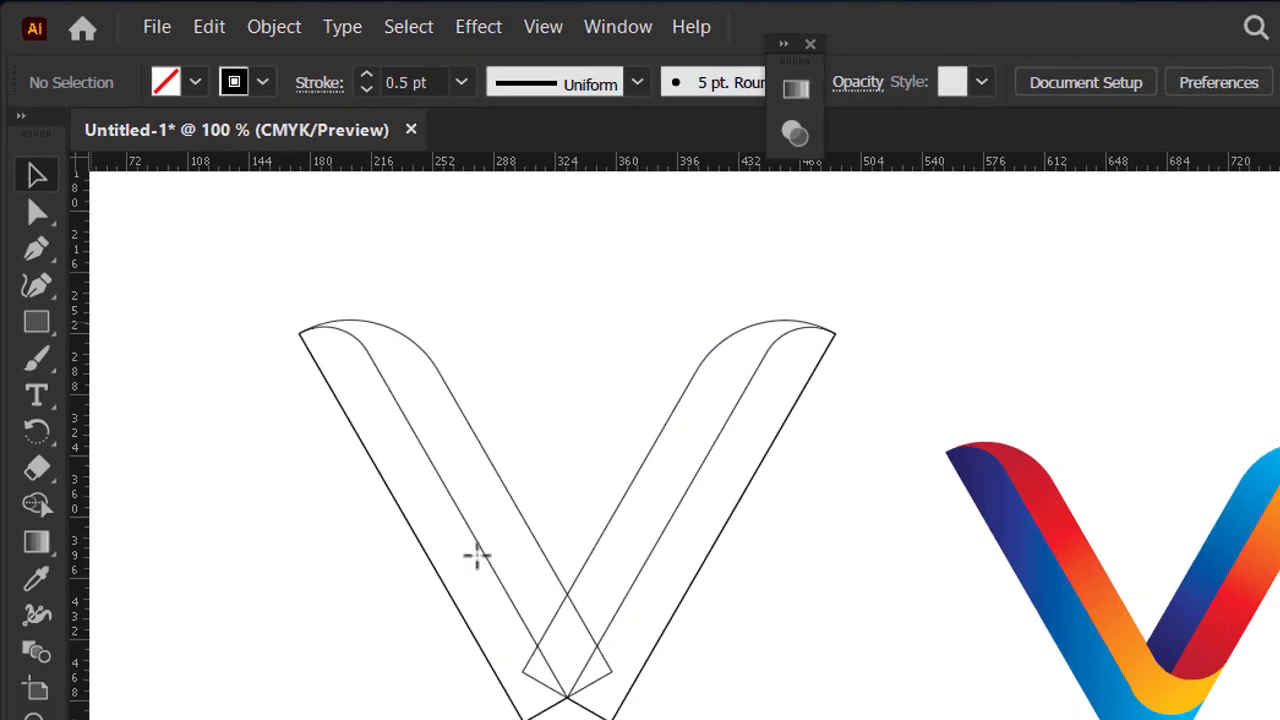
pyautogui.scroll(2, 540, 674)
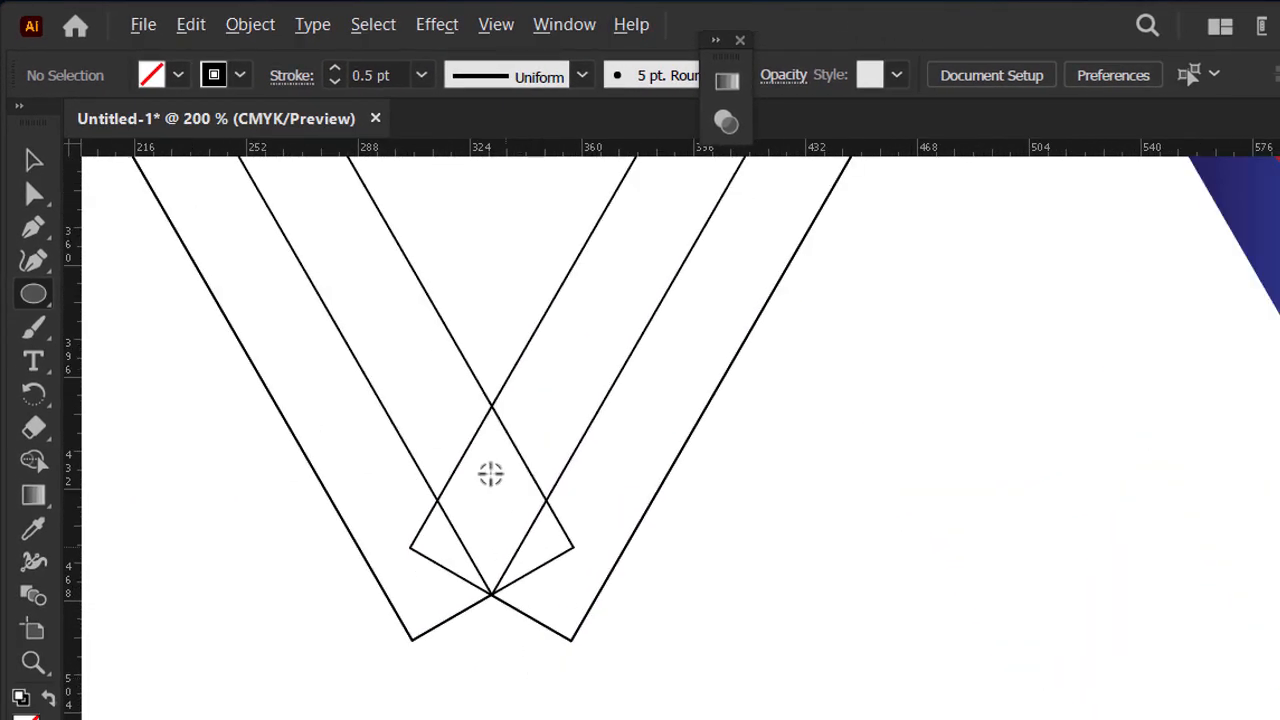
pyautogui.scroll(2, 490, 474)
pyautogui.moveTo(491, 268)
pyautogui.mouseDown()
pyautogui.moveTo(474, 580)
pyautogui.moveTo(451, 543)
pyautogui.moveTo(519, 466)
pyautogui.moveTo(498, 633)
pyautogui.moveTo(525, 650)
pyautogui.moveTo(529, 523)
pyautogui.moveTo(617, 588)
pyautogui.moveTo(594, 586)
pyautogui.moveTo(600, 668)
pyautogui.mouseUp()
pyautogui.press('v')
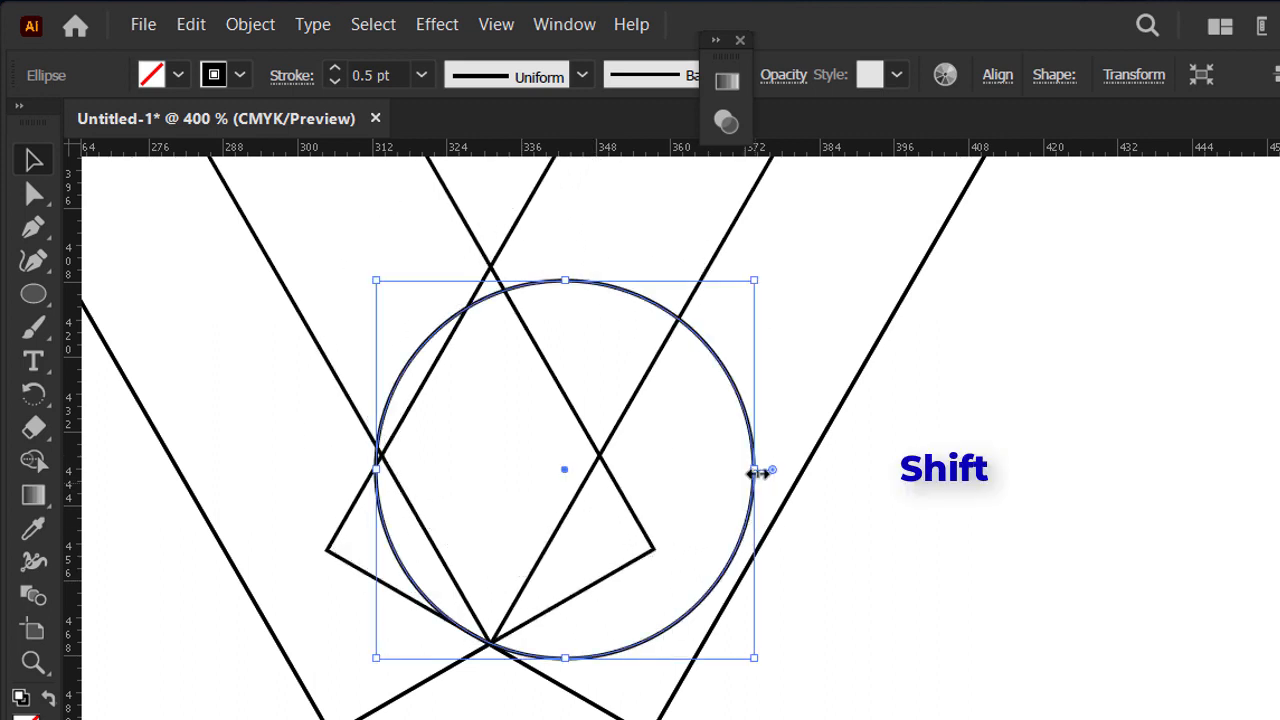
# - Enlarge and adjust the circle proportionally until it touches the outer edges of both arms at the base of the V
pyautogui.moveTo(758, 472); pyautogui.dragTo(776, 475)
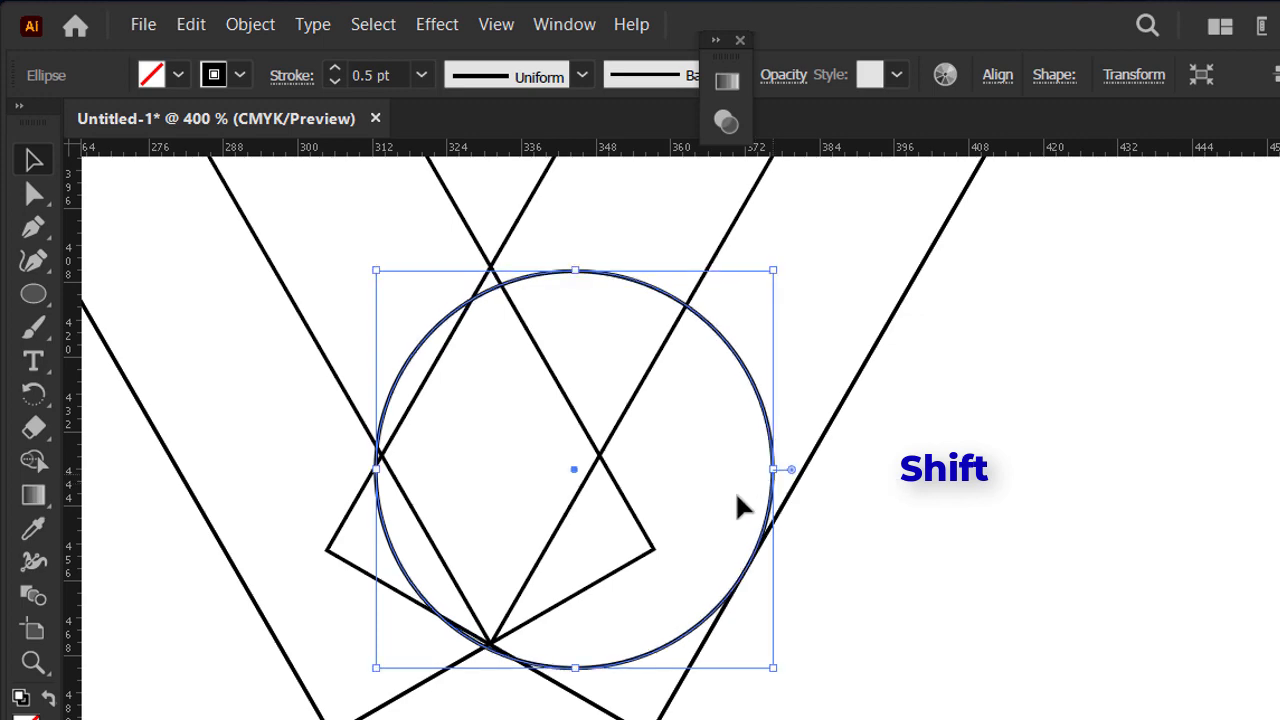
pyautogui.scroll(-2, 735, 510)
pyautogui.moveTo(553, 537); pyautogui.dragTo(476, 532)
pyautogui.moveTo(750, 542); pyautogui.dragTo(748, 540)
pyautogui.scroll(3, 476, 588)
pyautogui.moveTo(470, 452); pyautogui.dragTo(464, 497)
pyautogui.moveTo(565, 697); pyautogui.dragTo(563, 694)
pyautogui.scroll(-3, 500, 610)
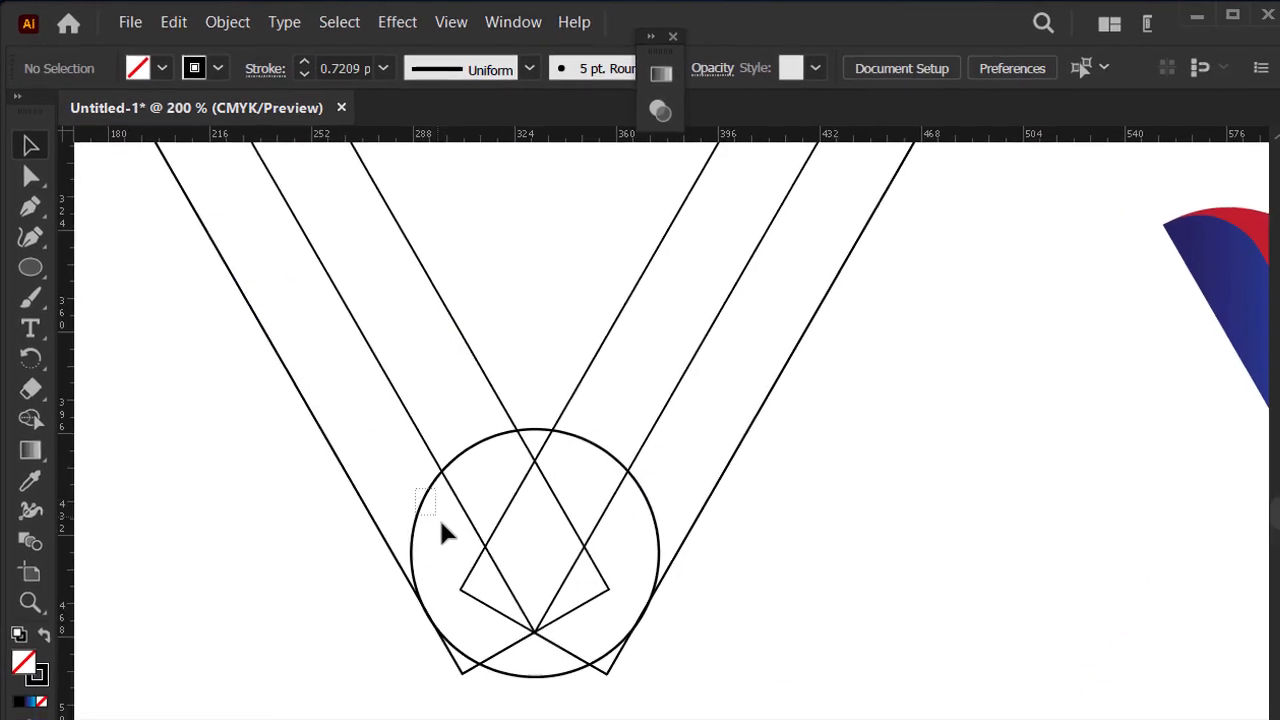
# - Duplicate the large base circle in place
pyautogui.click(432, 511)
pyautogui.click(180, 27)
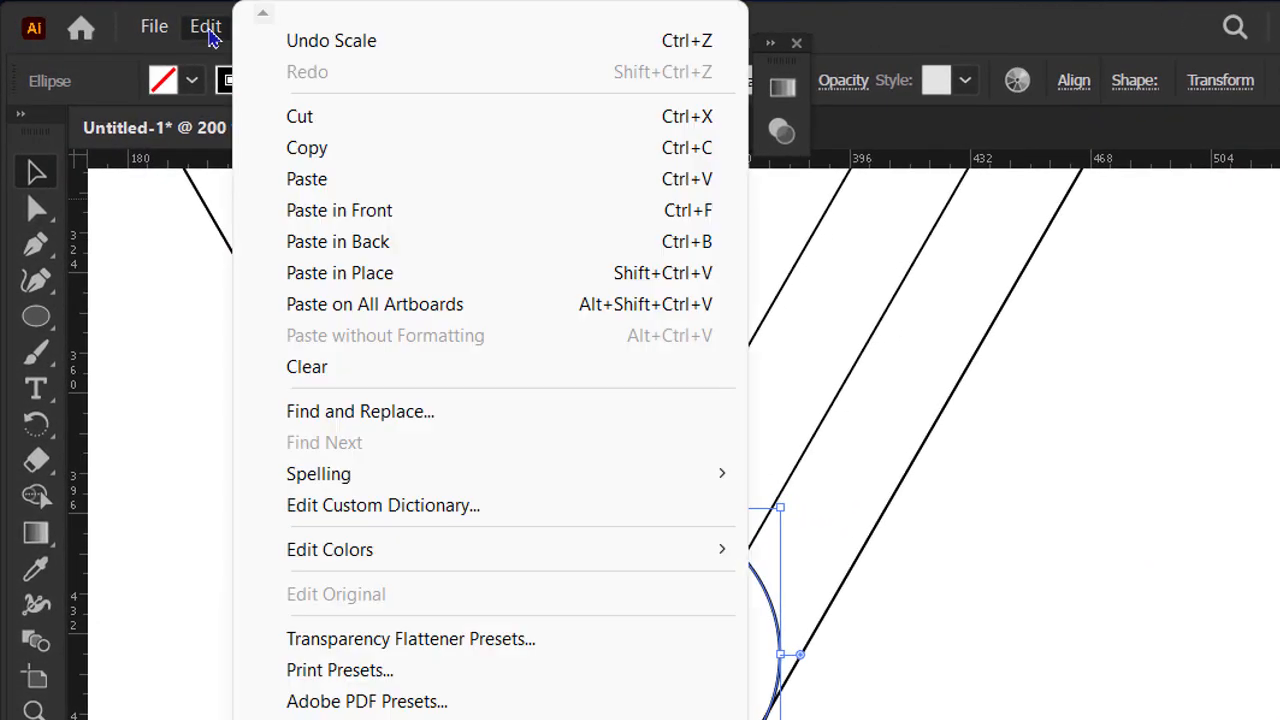
pyautogui.click(292, 149)
pyautogui.click(210, 30)
pyautogui.click(362, 286)
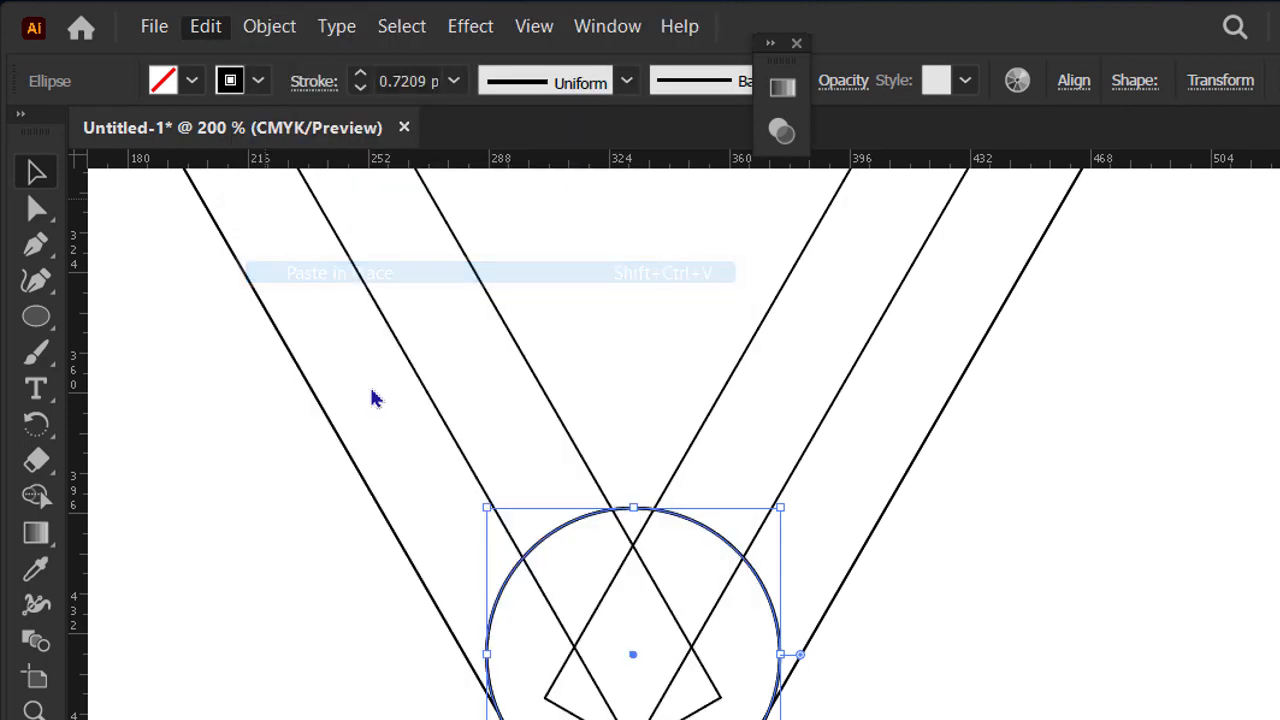
# - Scale the circle copy down to touch the left arm's centre line and the right arm's outer edge
pyautogui.scroll(-2, 571, 700)
pyautogui.moveTo(487, 713); pyautogui.dragTo(531, 603)
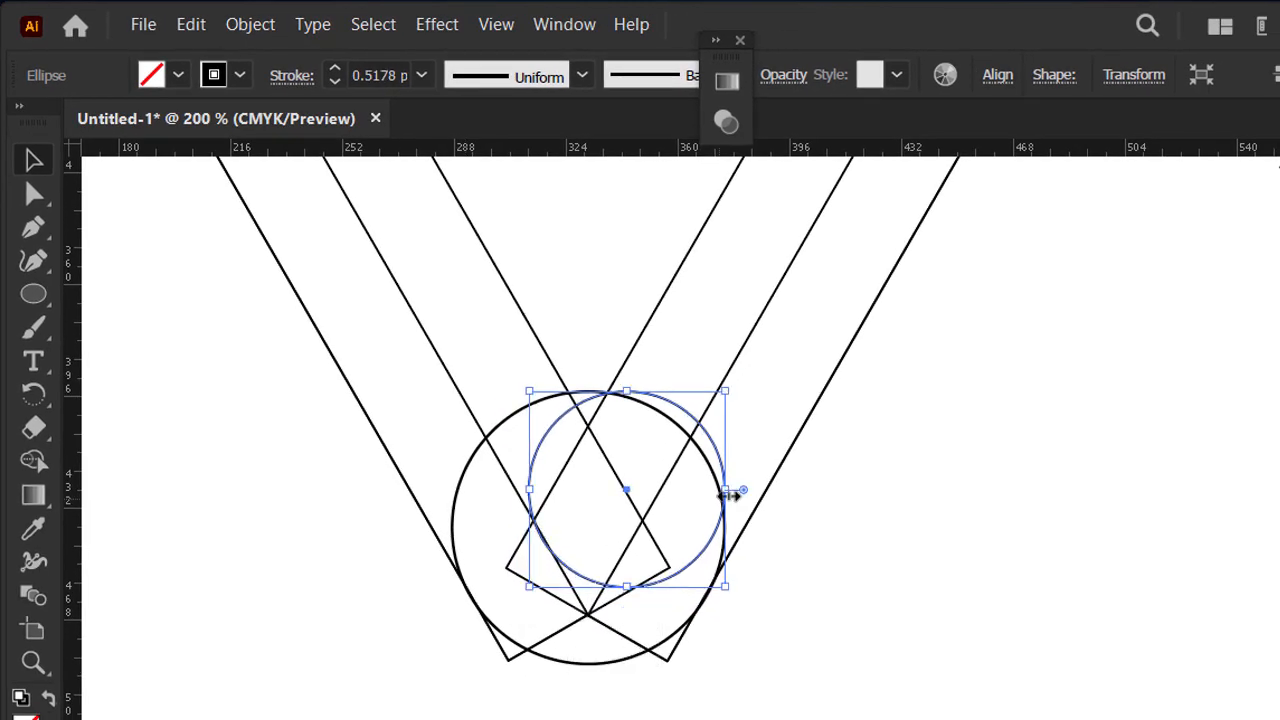
pyautogui.moveTo(731, 491); pyautogui.dragTo(754, 496)
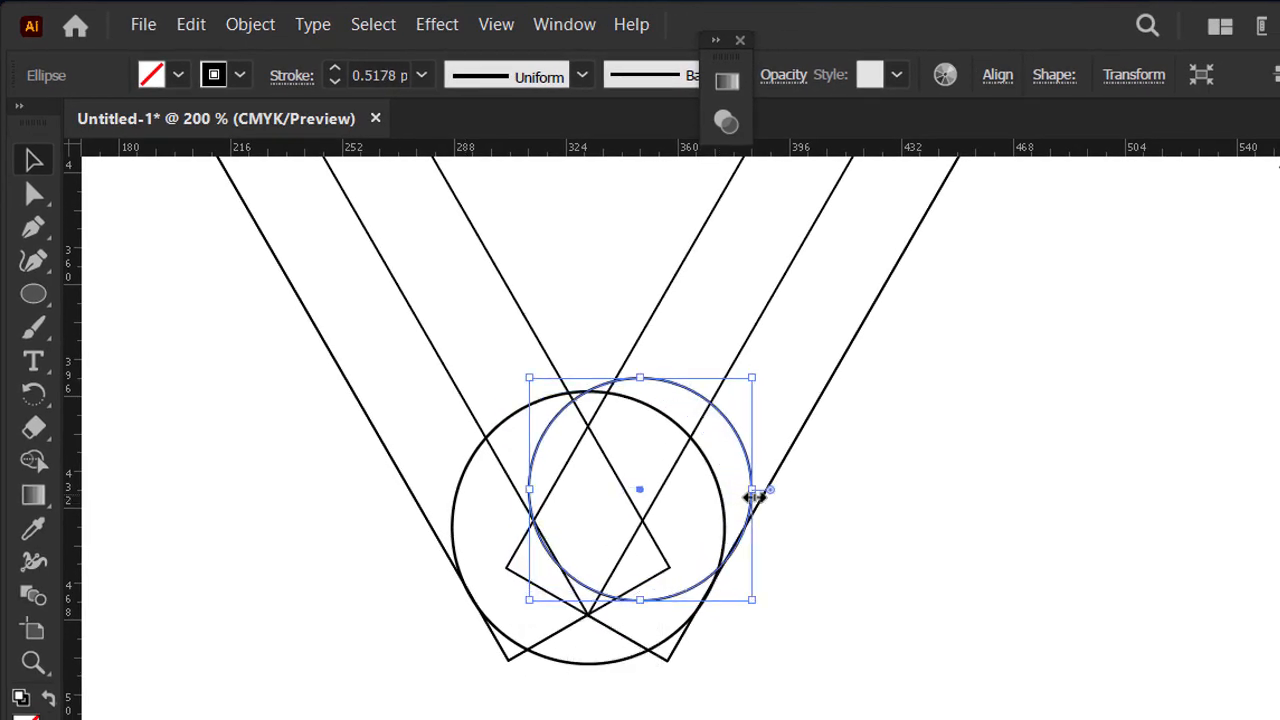
pyautogui.moveTo(526, 603); pyautogui.dragTo(535, 601)
pyautogui.click(620, 455)
# - Duplicate the smaller of the two circles in place
pyautogui.hscroll(2, 620, 455)
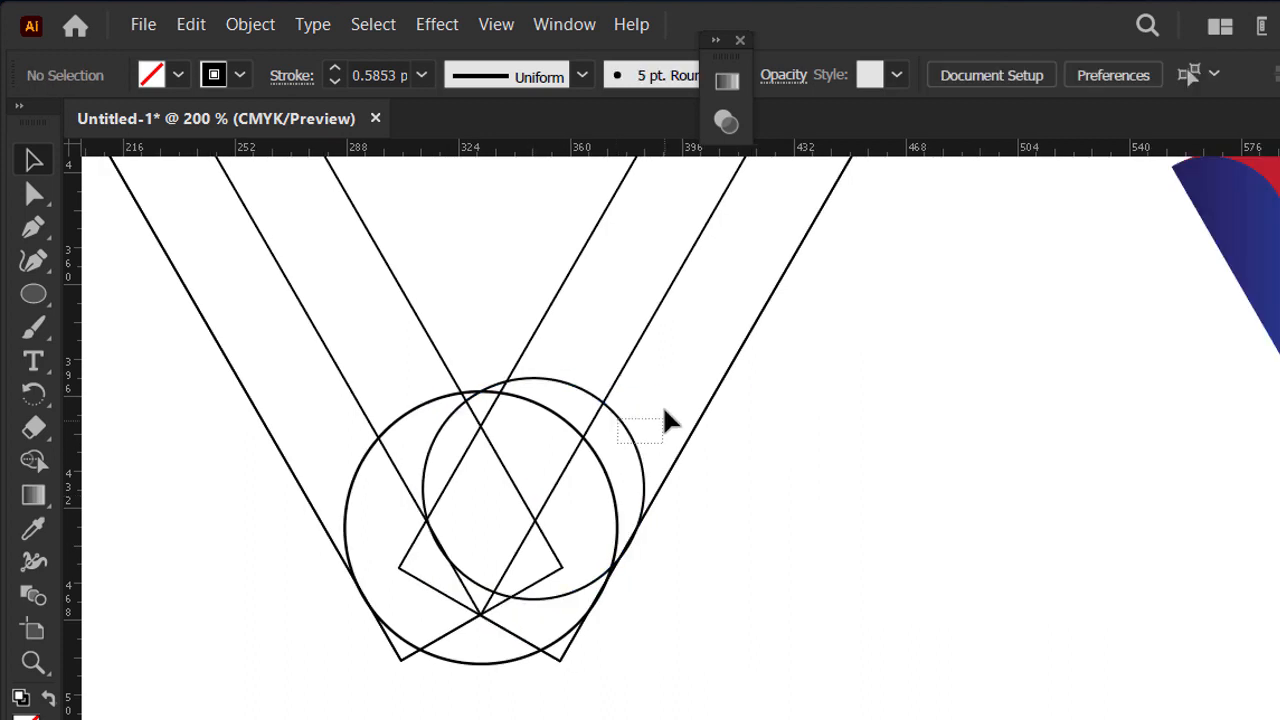
pyautogui.moveTo(663, 408); pyautogui.dragTo(662, 402)
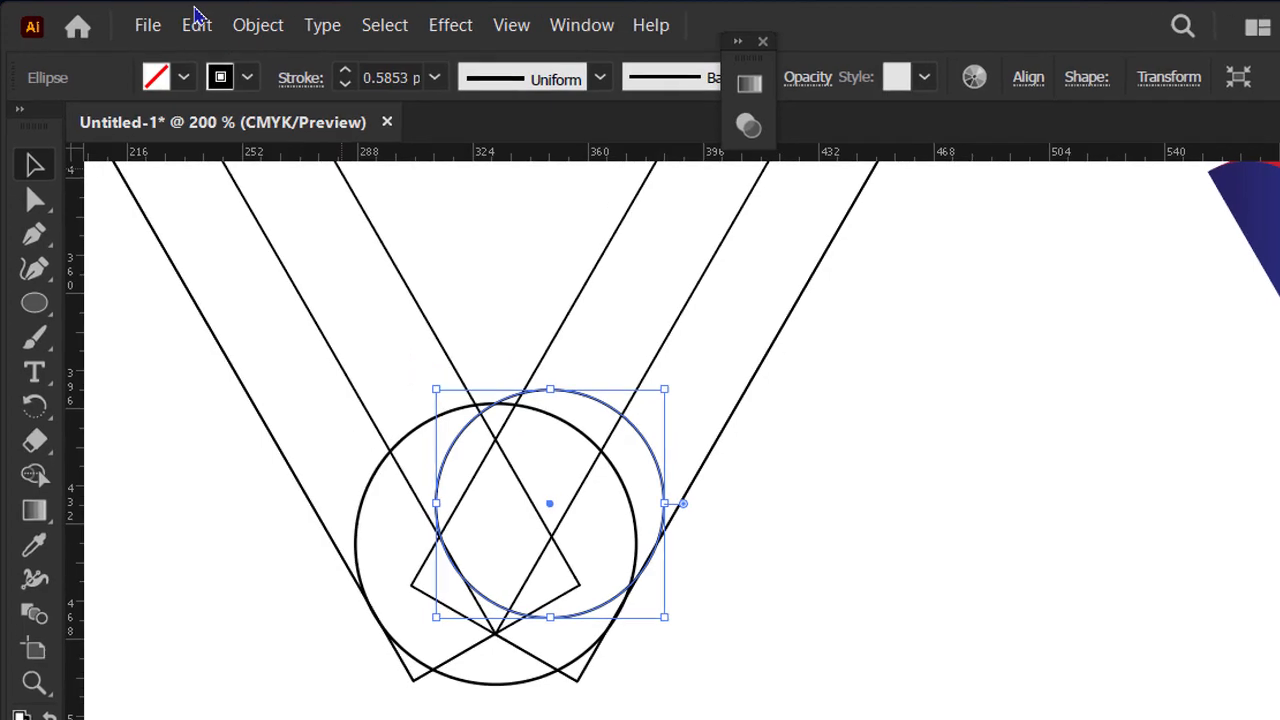
pyautogui.click(196, 24)
pyautogui.click(250, 140)
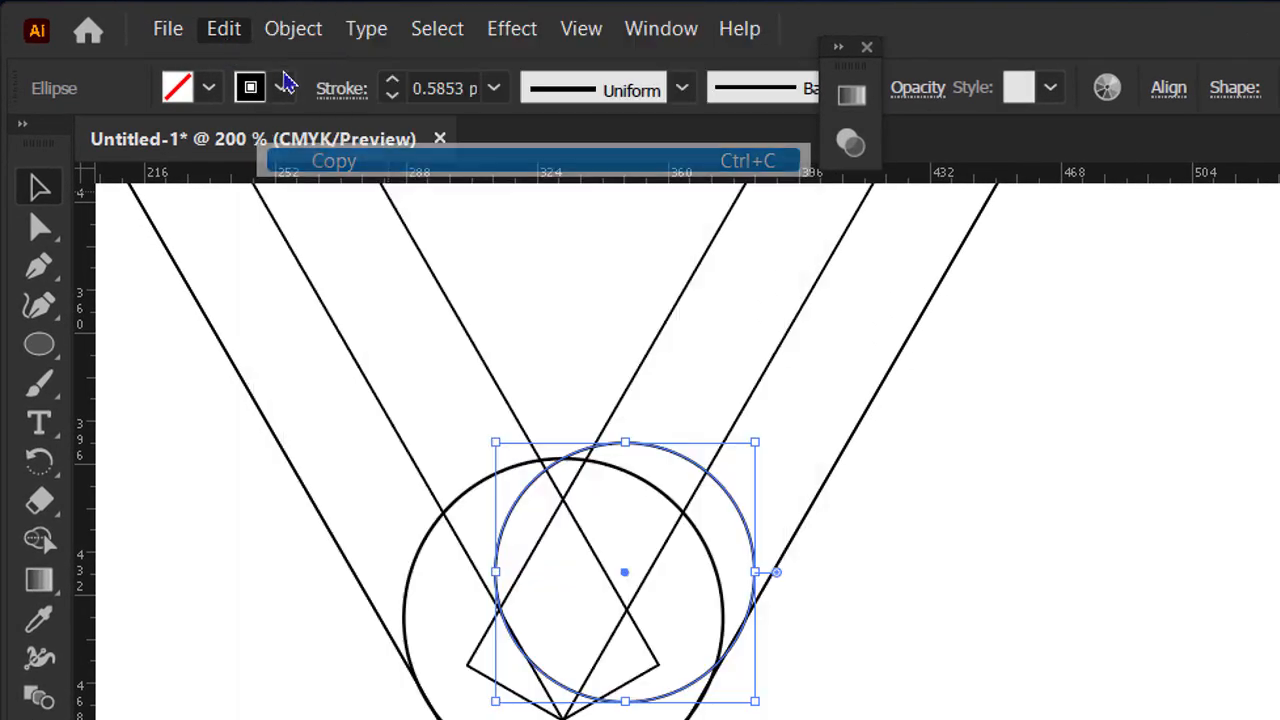
pyautogui.click(224, 33)
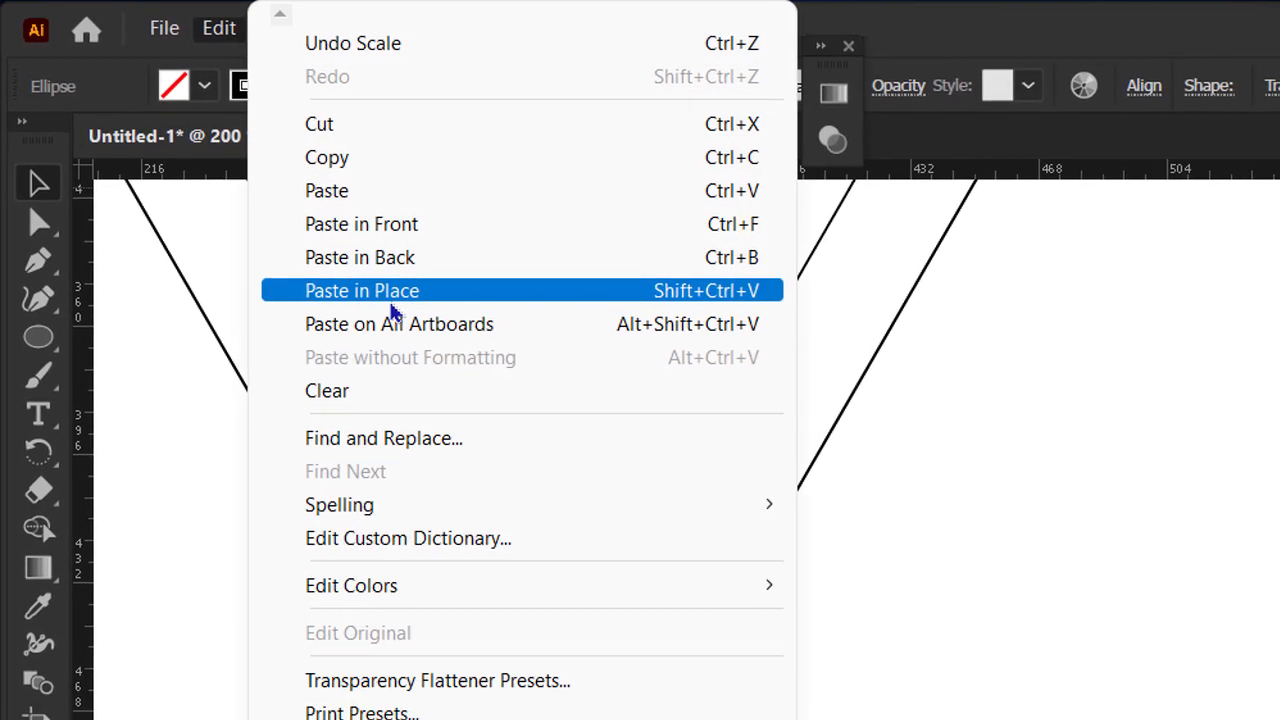
pyautogui.click(392, 295)
# - Scale the newest circle down to fit between the left arm's inner edge and the right arm's outer edge
pyautogui.hotkey('ctrl', '+')
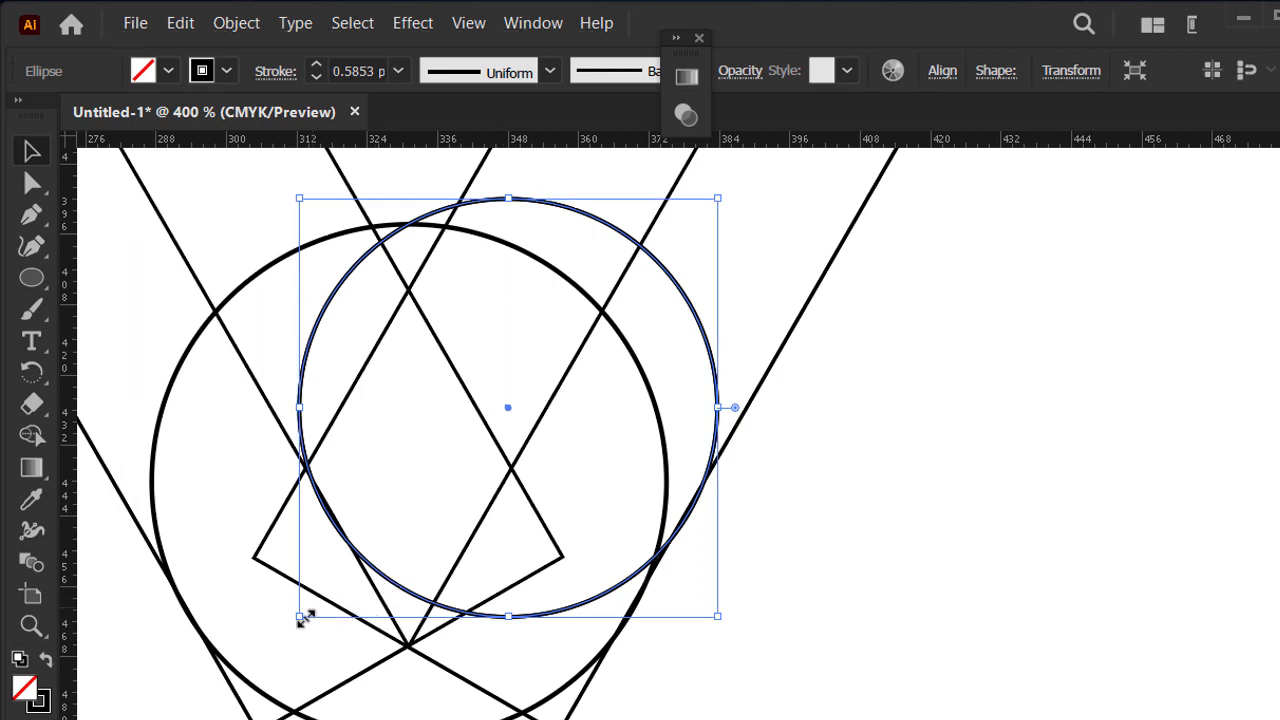
pyautogui.moveTo(302, 617); pyautogui.dragTo(449, 466)
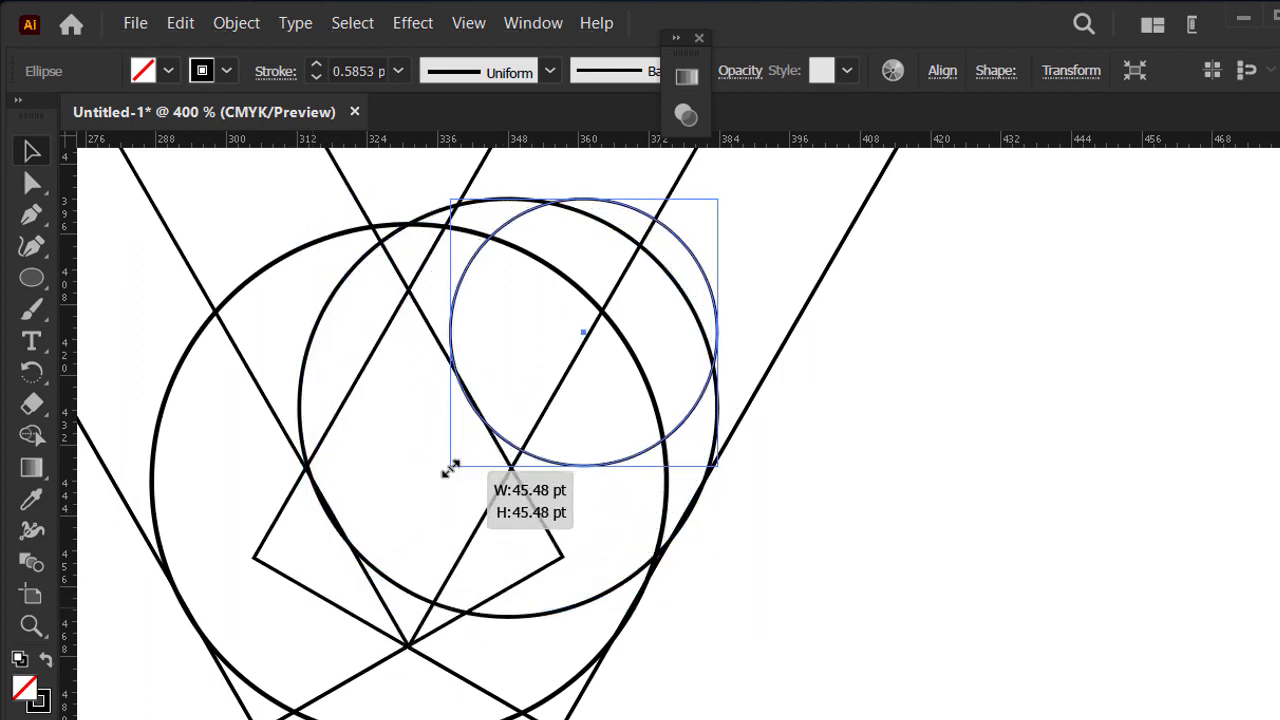
pyautogui.moveTo(716, 333); pyautogui.dragTo(768, 324)
pyautogui.moveTo(451, 338); pyautogui.dragTo(459, 343)
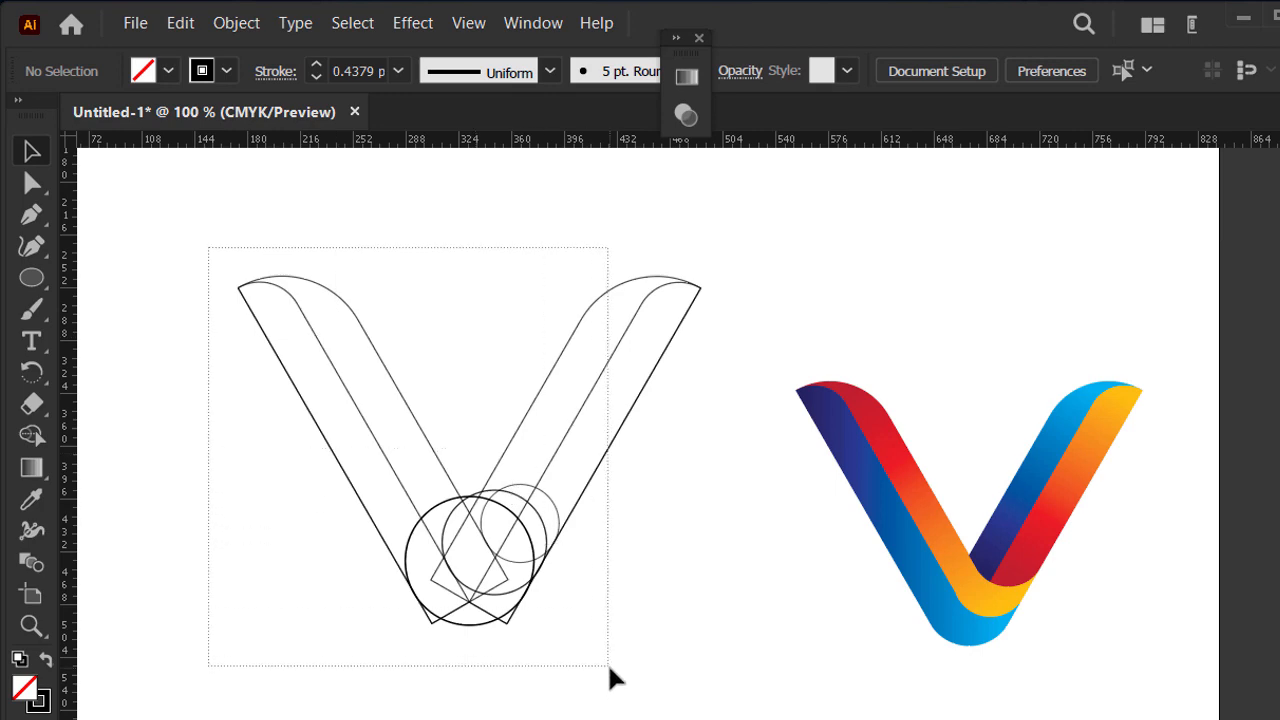
# - Select all the construction outlines for the Shape Builder and set the fill to yellow-orange
pyautogui.moveTo(609, 668); pyautogui.dragTo(609, 668)
pyautogui.scroll(2, 515, 563)
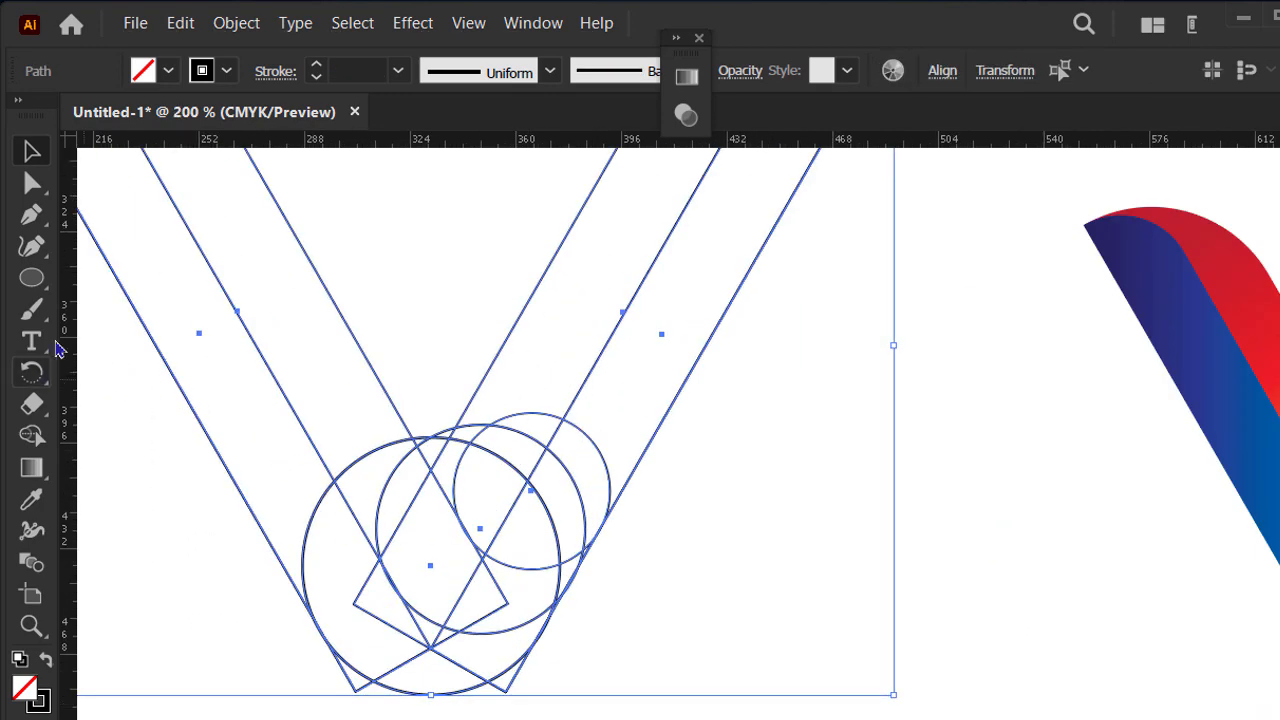
pyautogui.click(33, 437)
pyautogui.scroll(1, 430, 615)
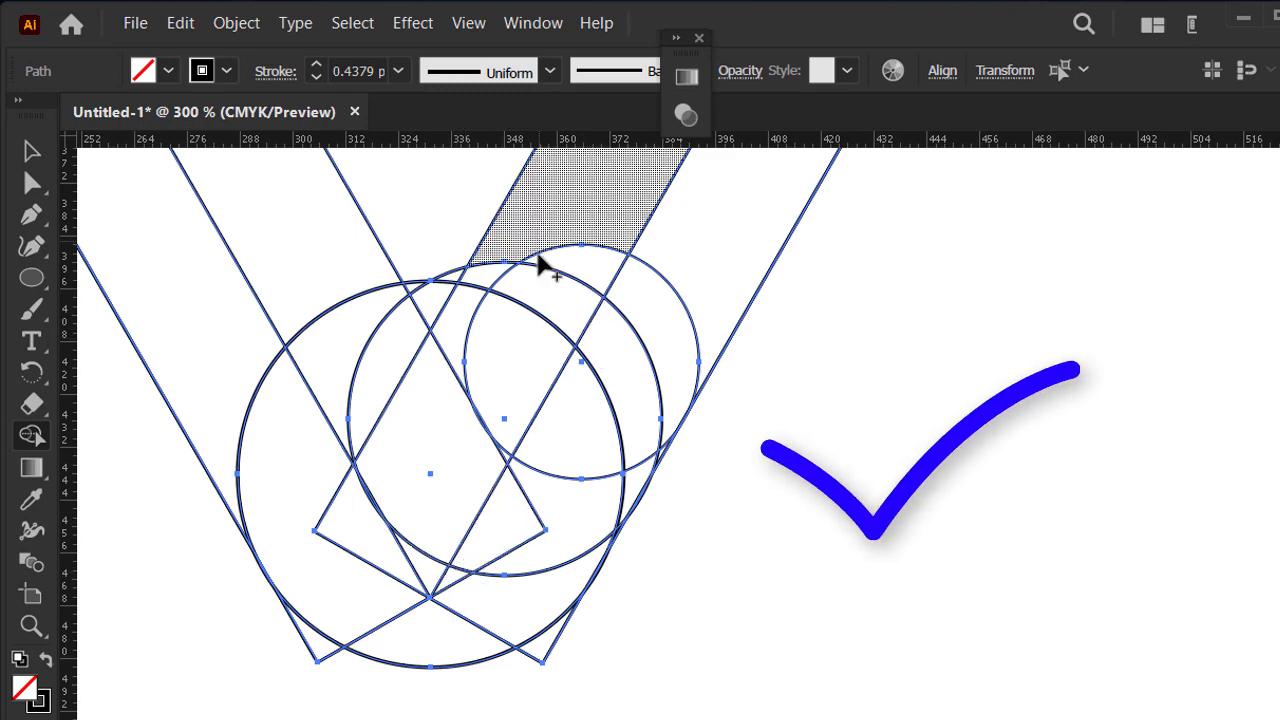
pyautogui.scroll(-2, 552, 386)
pyautogui.scroll(3, 552, 384)
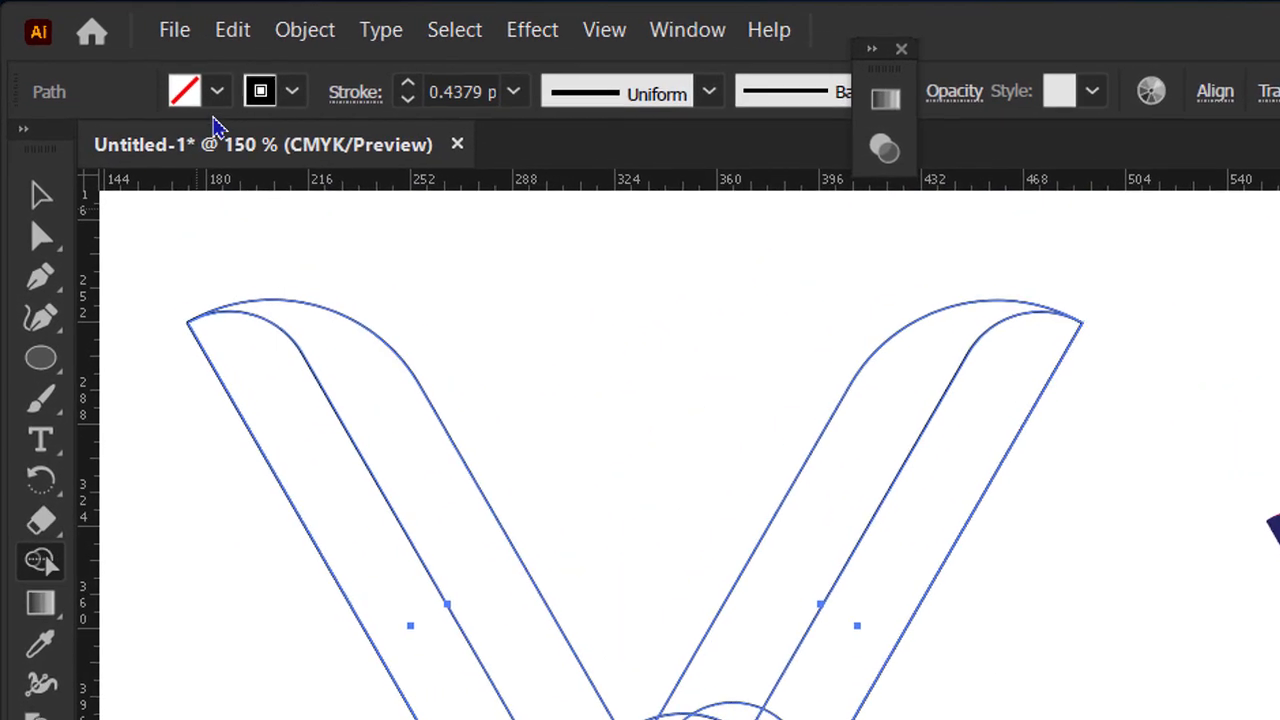
pyautogui.click(216, 92)
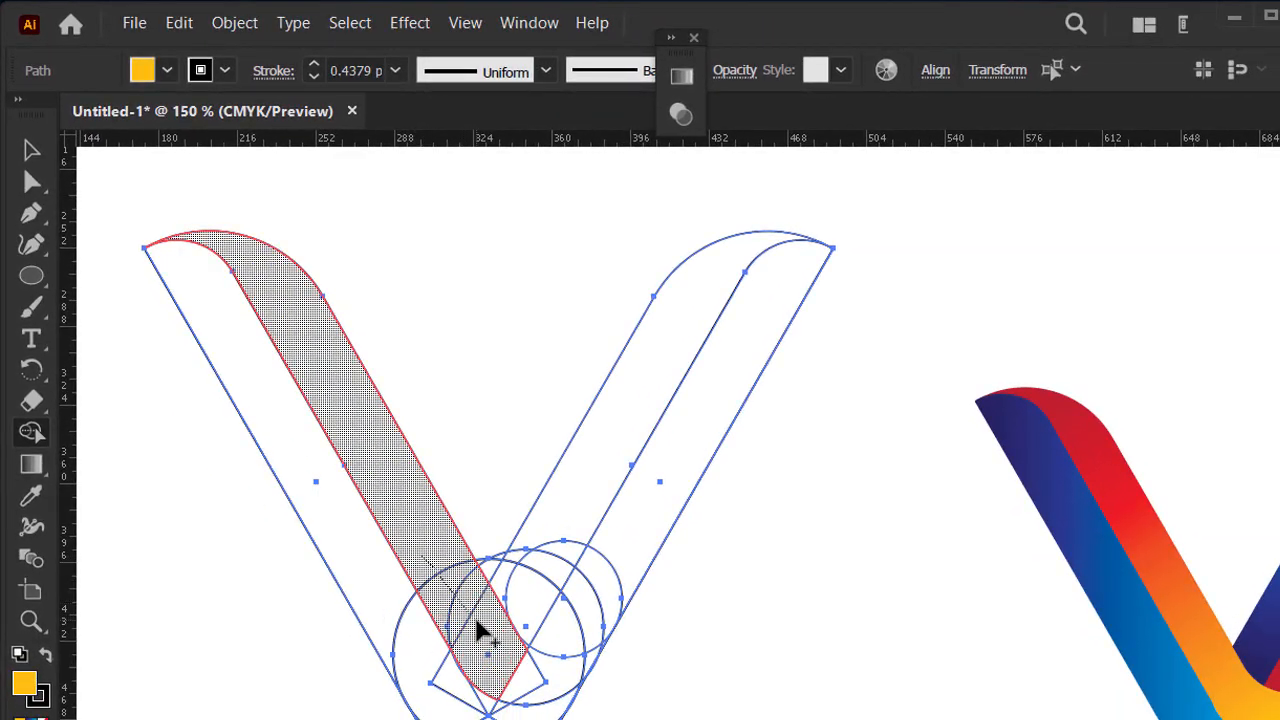
# - Merge the left arm's inner band with the curved regions at its foot, up to the right arm's outer edge, using the Shape Builder
pyautogui.click(478, 628)
pyautogui.scroll(2, 478, 625)
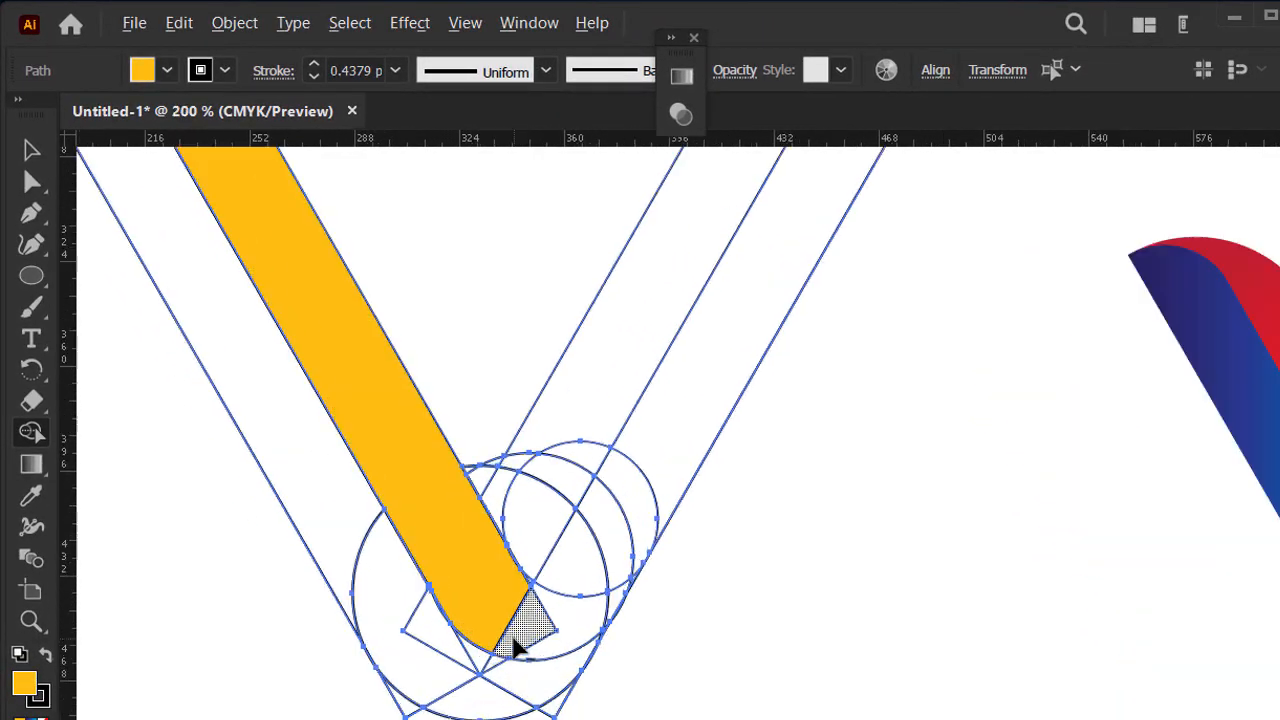
pyautogui.scroll(2, 476, 594)
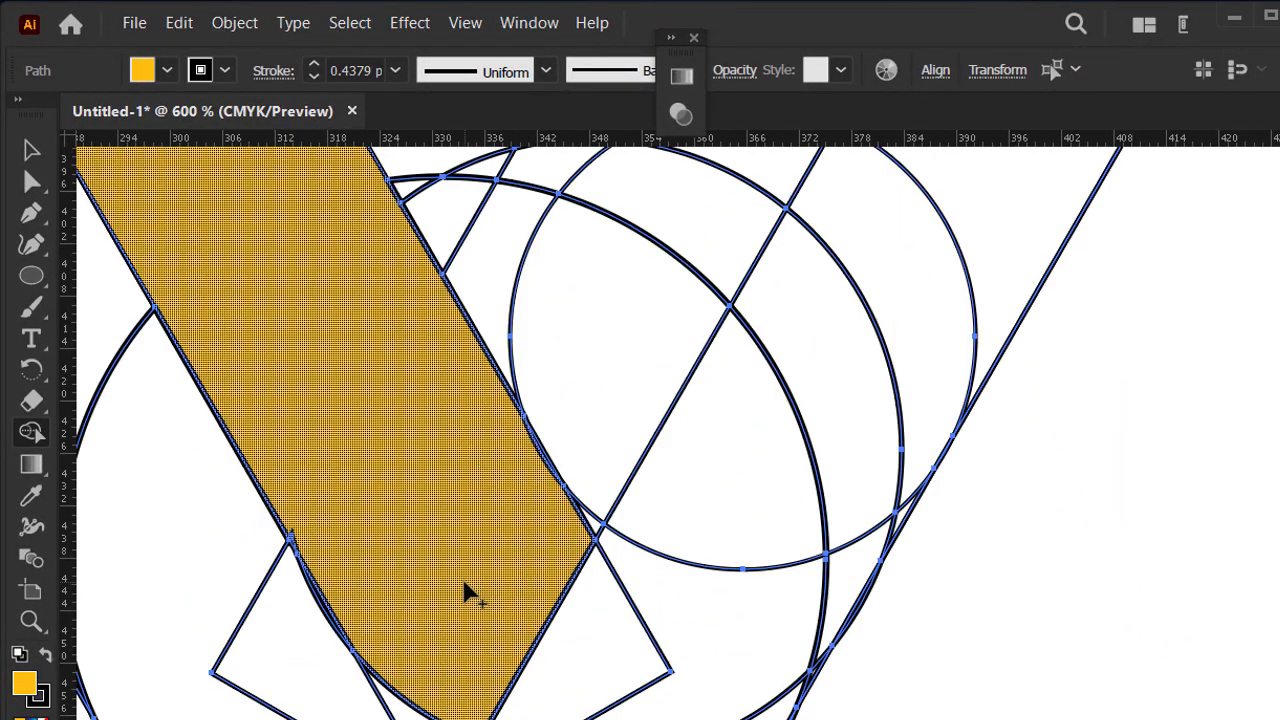
pyautogui.moveTo(466, 592)
pyautogui.mouseDown()
pyautogui.moveTo(570, 657)
pyautogui.moveTo(705, 658)
pyautogui.mouseUp()
pyautogui.moveTo(820, 600); pyautogui.dragTo(835, 580)
pyautogui.scroll(2, 840, 575)
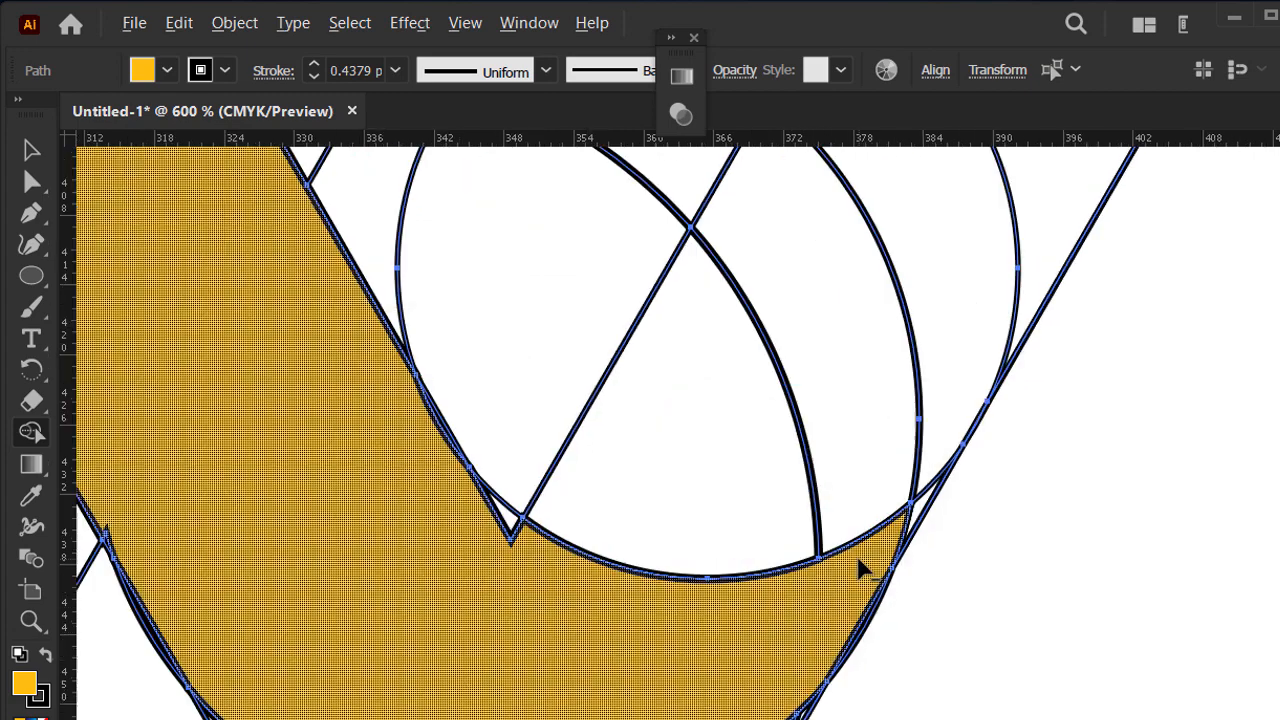
pyautogui.moveTo(940, 530); pyautogui.dragTo(843, 580)
pyautogui.scroll(-4, 786, 634)
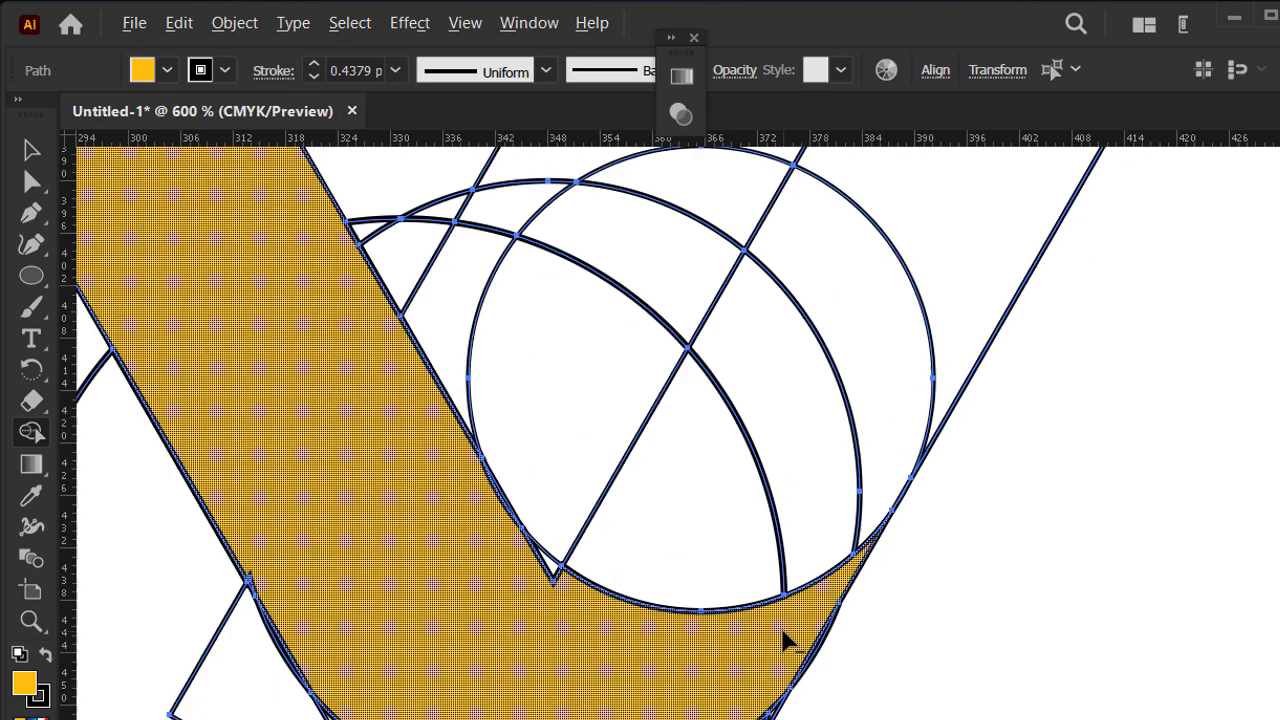
# - Merge the small leftover slivers along the inside of the bend into the left arm's inner band
pyautogui.scroll(2, 680, 588)
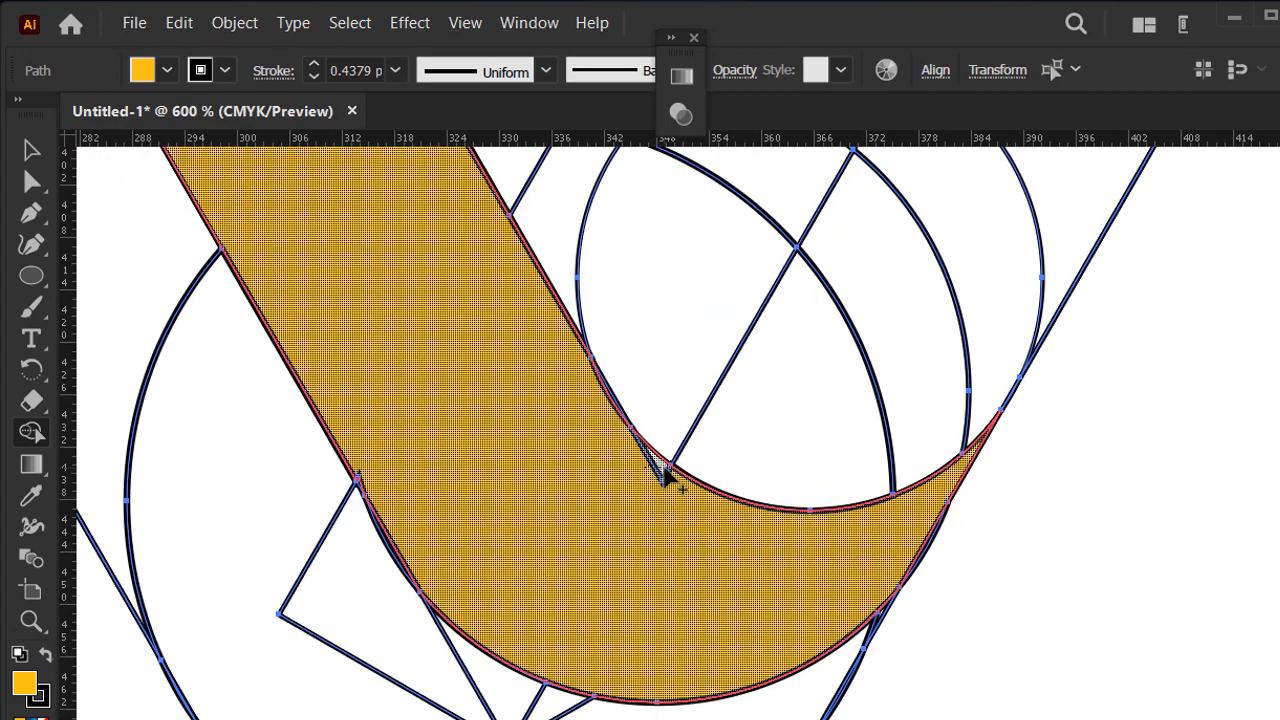
pyautogui.scroll(3, 570, 398)
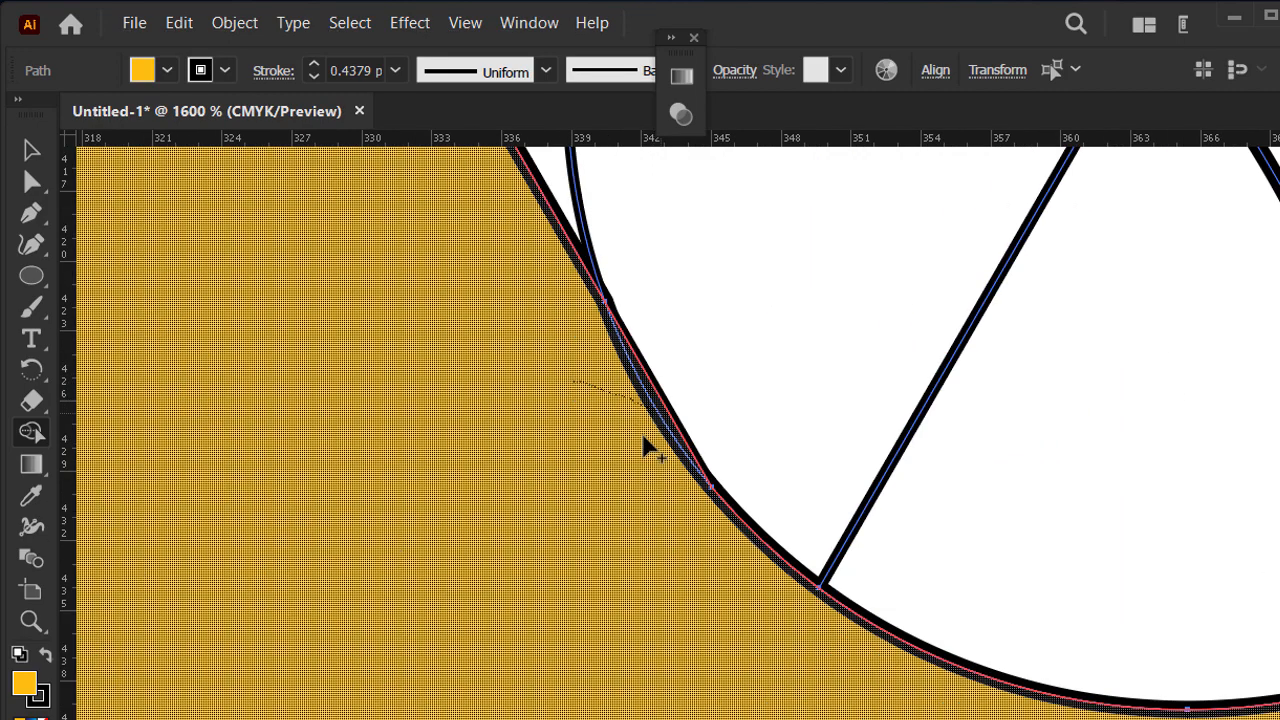
pyautogui.scroll(-3, 574, 552)
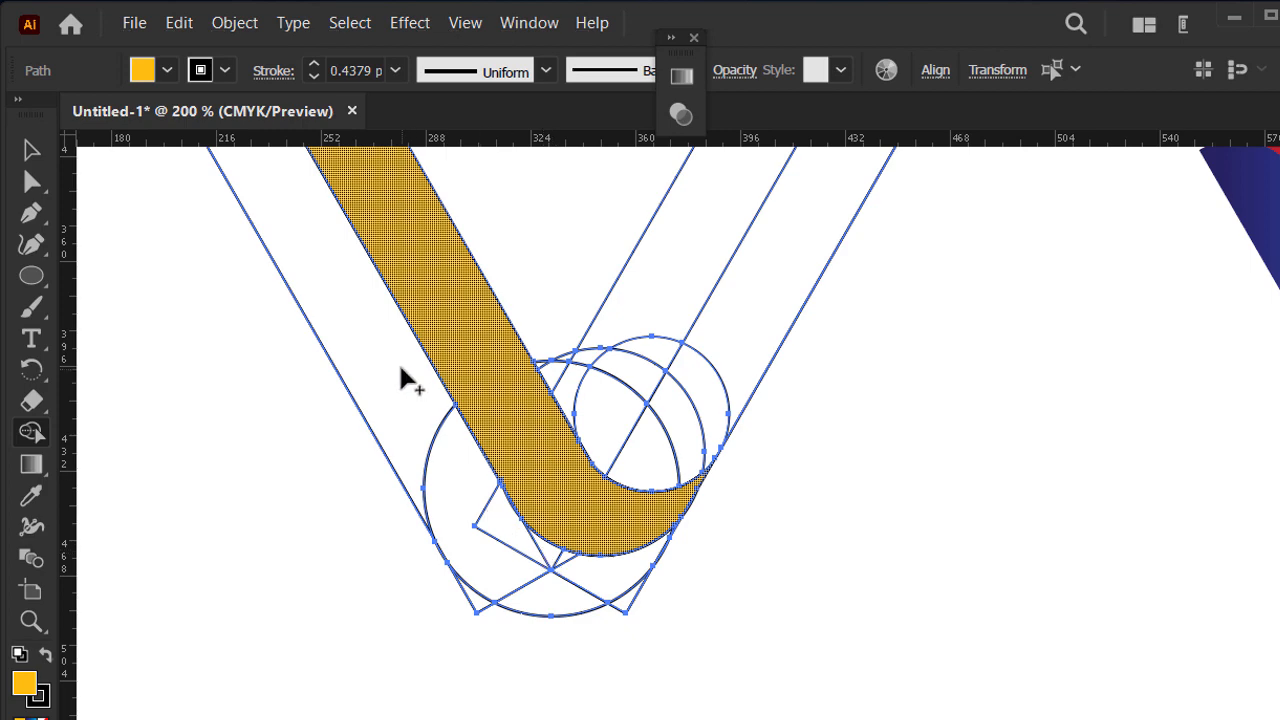
# - Merge the left arm's outer band with the rounded base regions and absorb the small slivers along the edges of both bands
pyautogui.moveTo(400, 367); pyautogui.dragTo(454, 481)
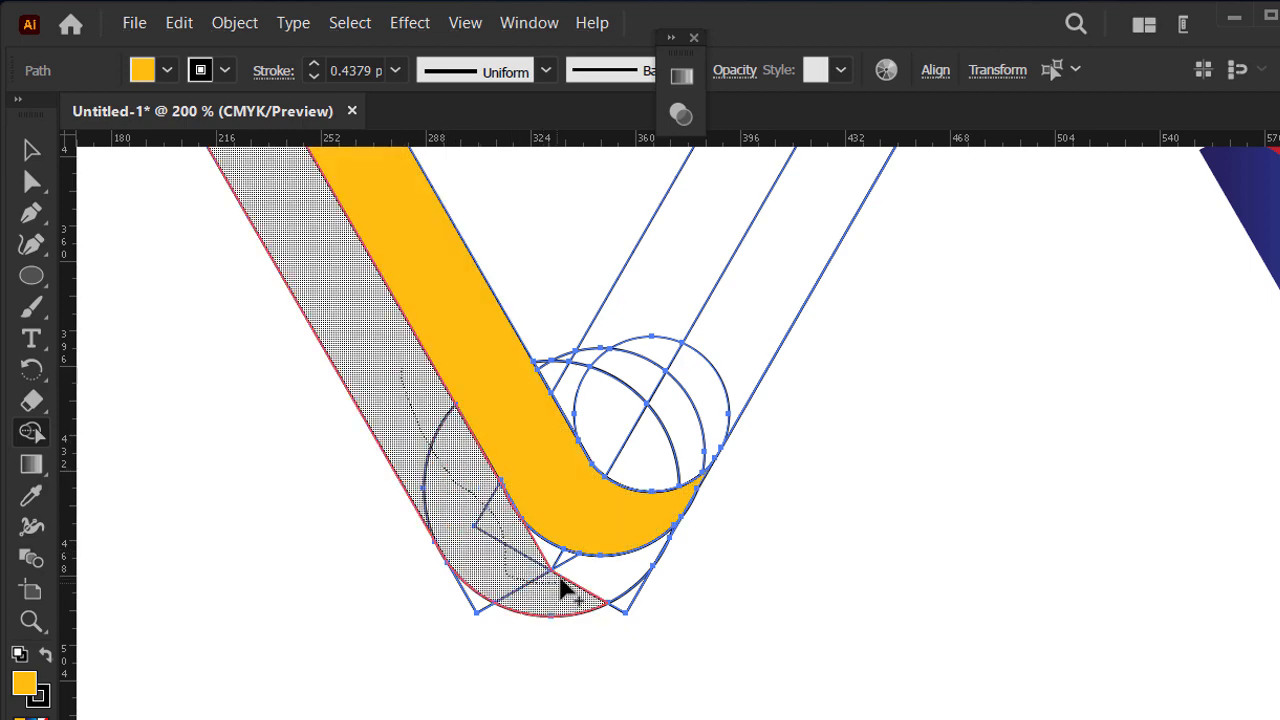
pyautogui.moveTo(532, 567); pyautogui.dragTo(503, 543)
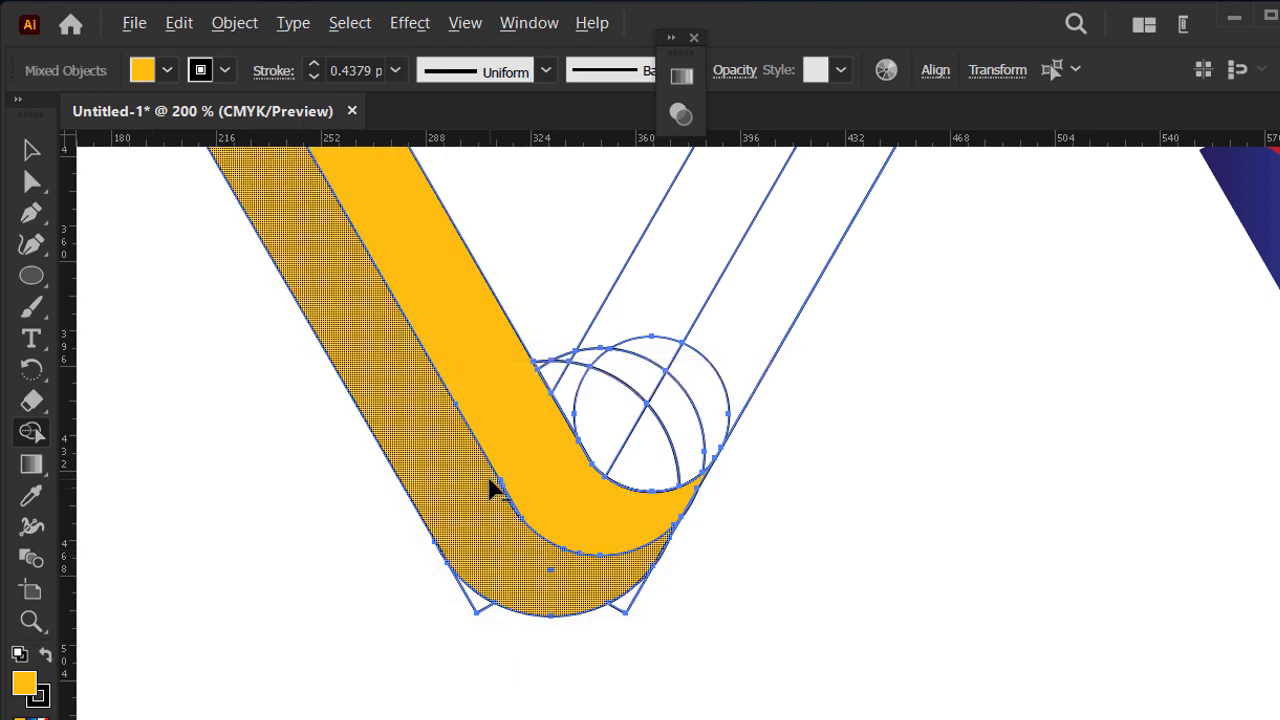
pyautogui.scroll(5, 515, 540)
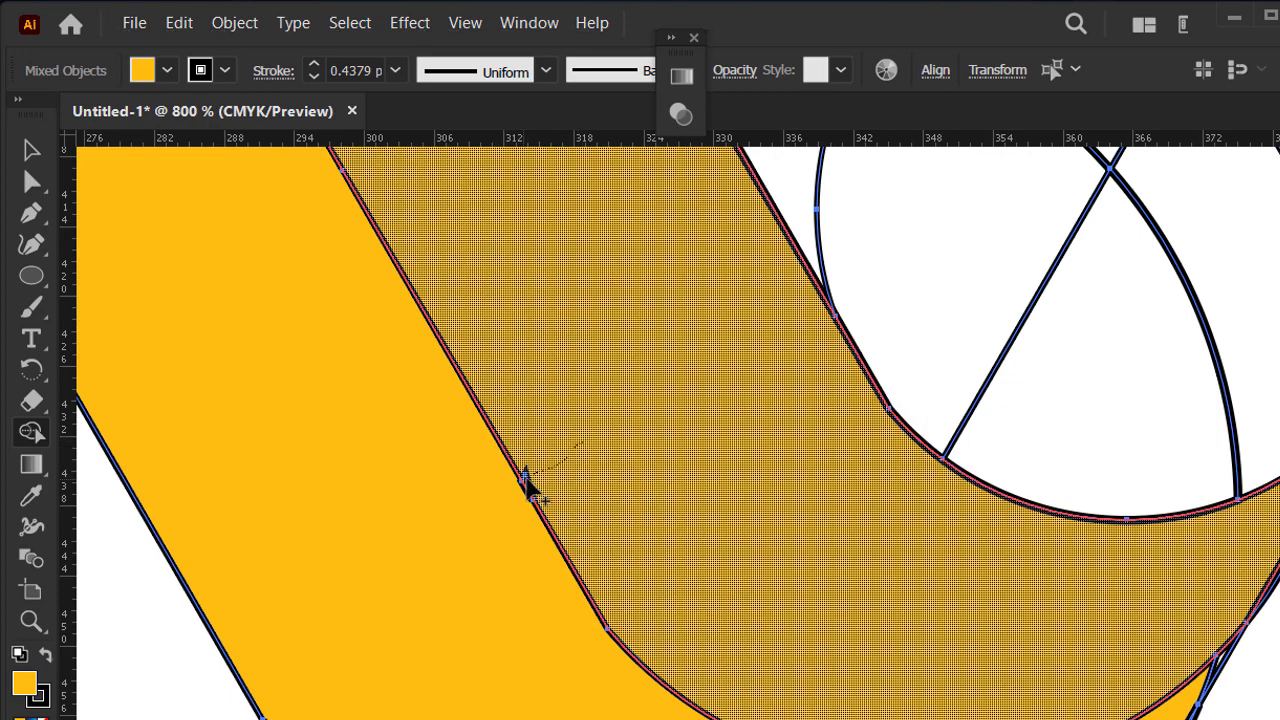
pyautogui.scroll(-6, 531, 514)
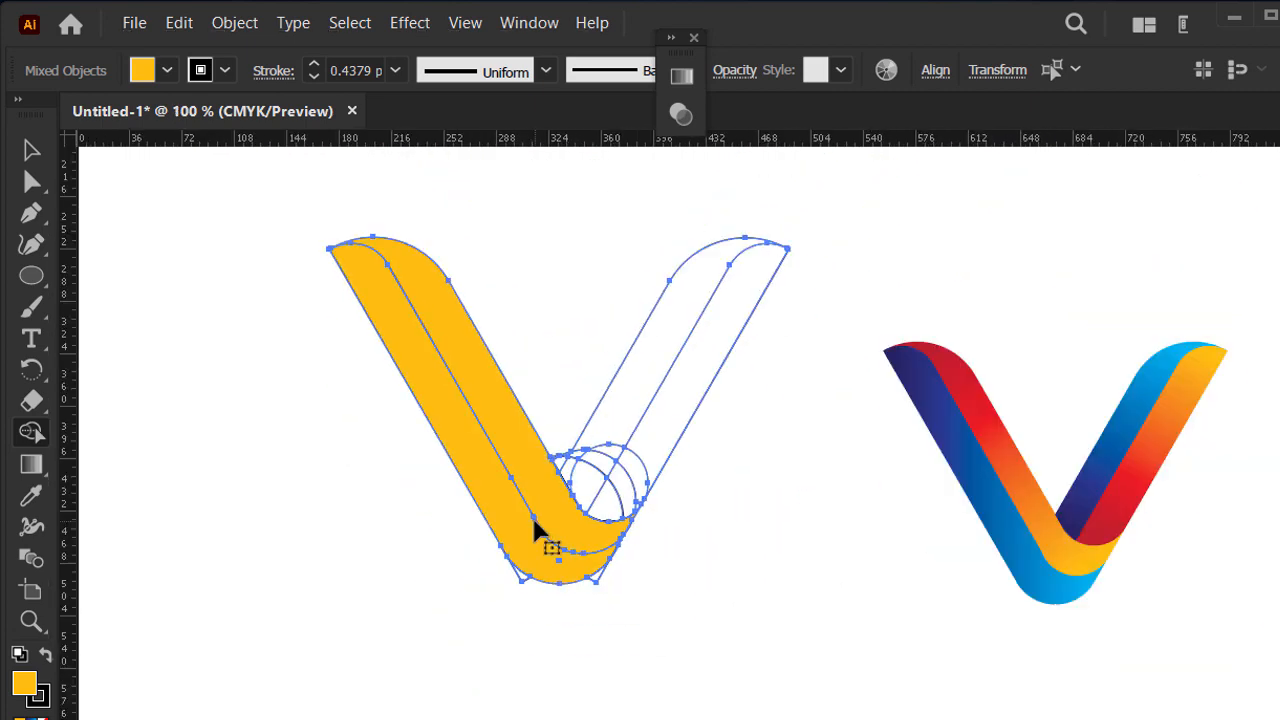
pyautogui.scroll(6, 533, 522)
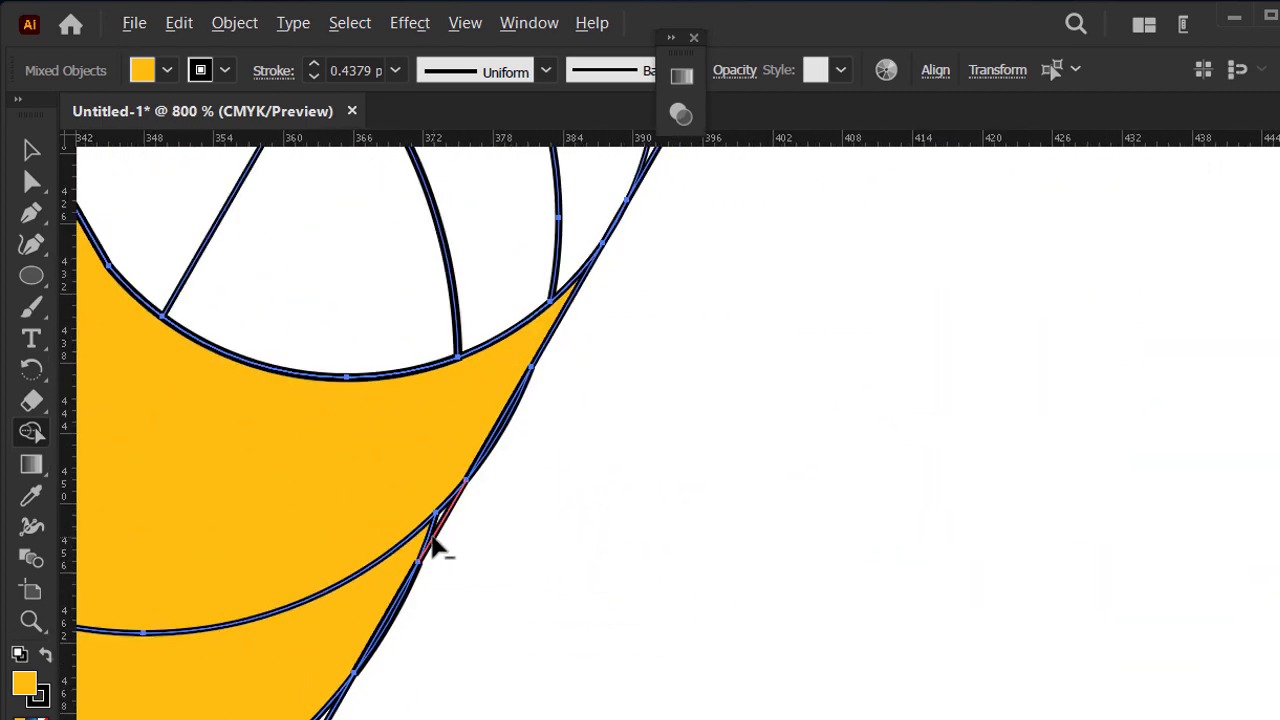
pyautogui.scroll(1, 437, 545)
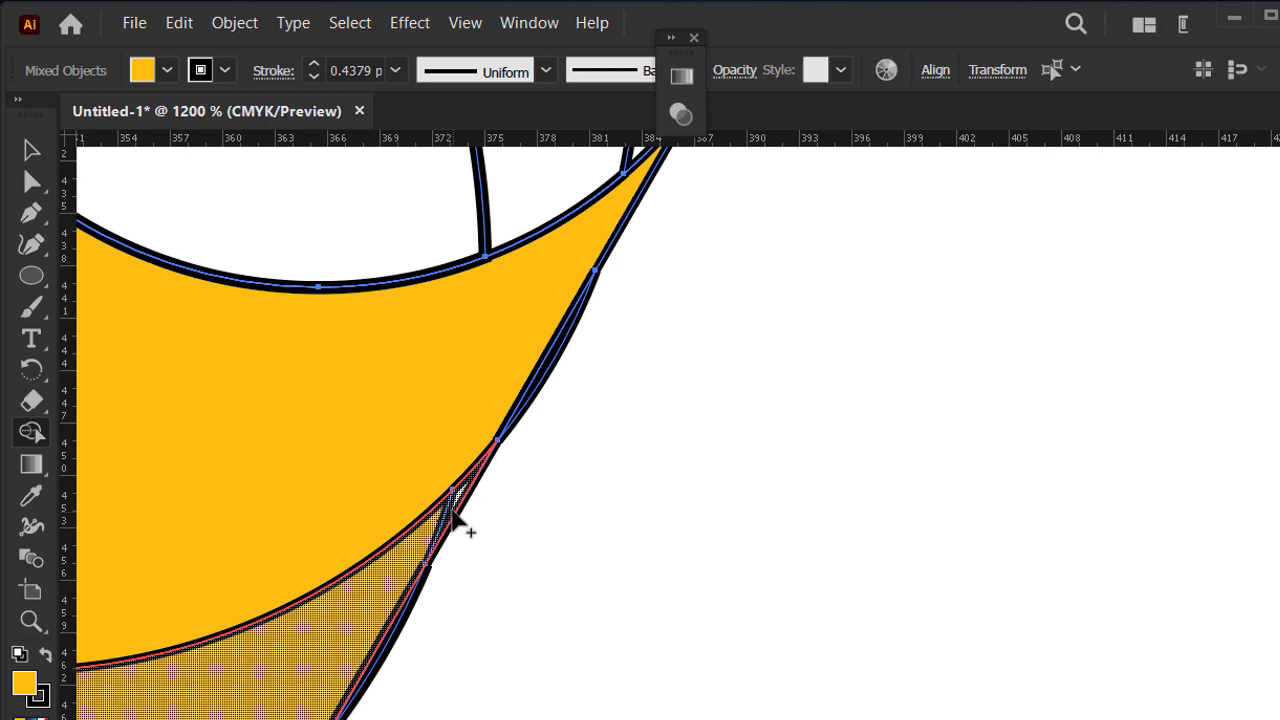
pyautogui.click(455, 520)
pyautogui.scroll(-3, 466, 530)
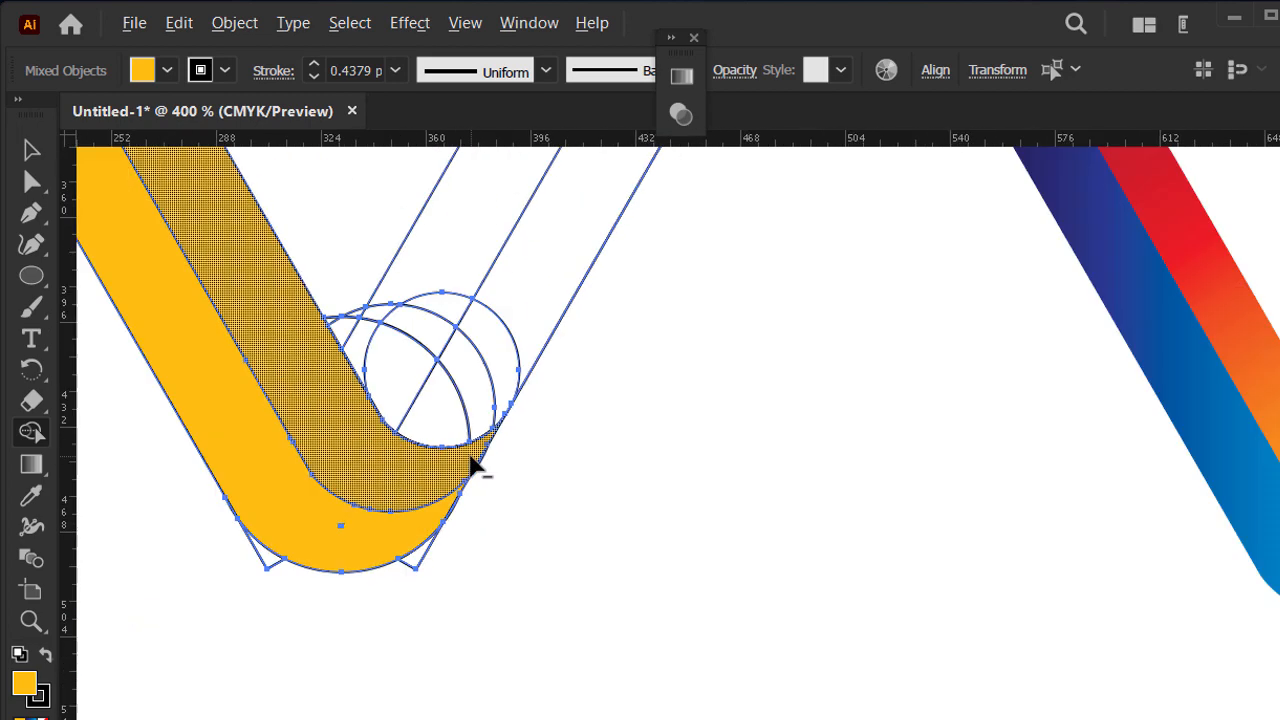
# - Merge the right arm's outer and inner regions into two separate filled bands with the Shape Builder
pyautogui.scroll(-2, 476, 468)
pyautogui.hscroll(-2, 500, 486)
pyautogui.scroll(3, 500, 486)
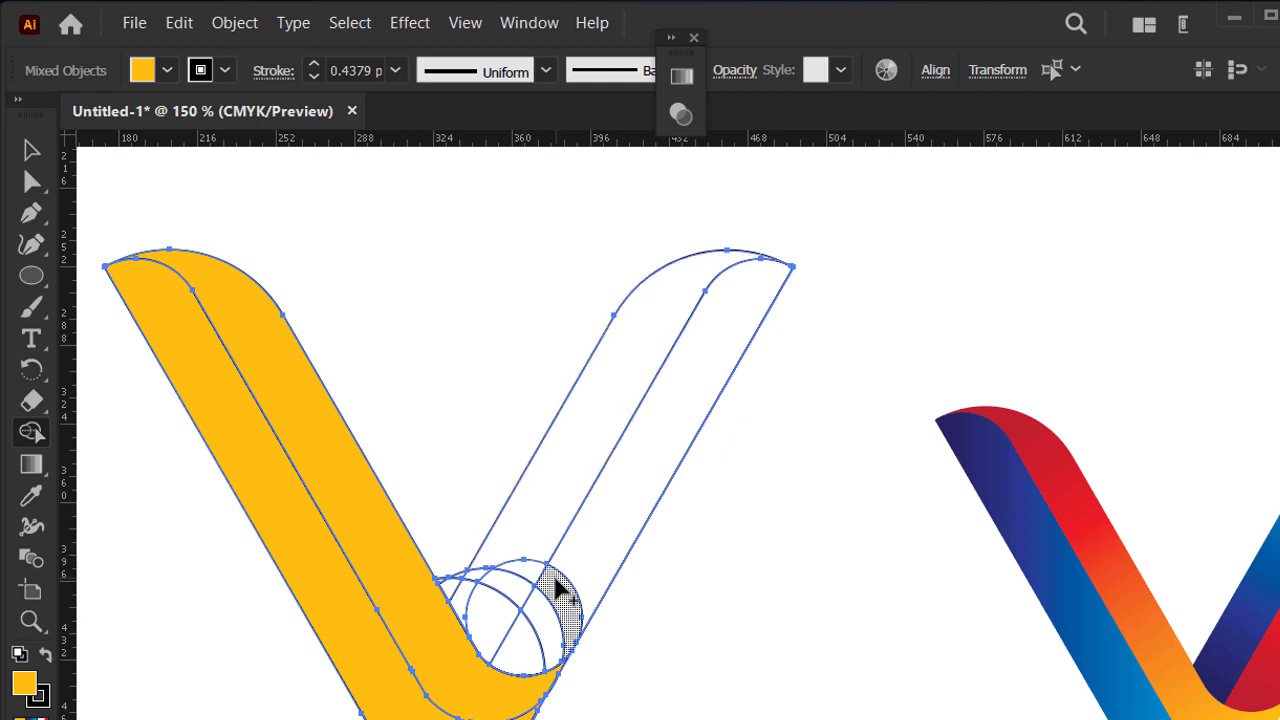
pyautogui.moveTo(537, 630); pyautogui.dragTo(614, 571)
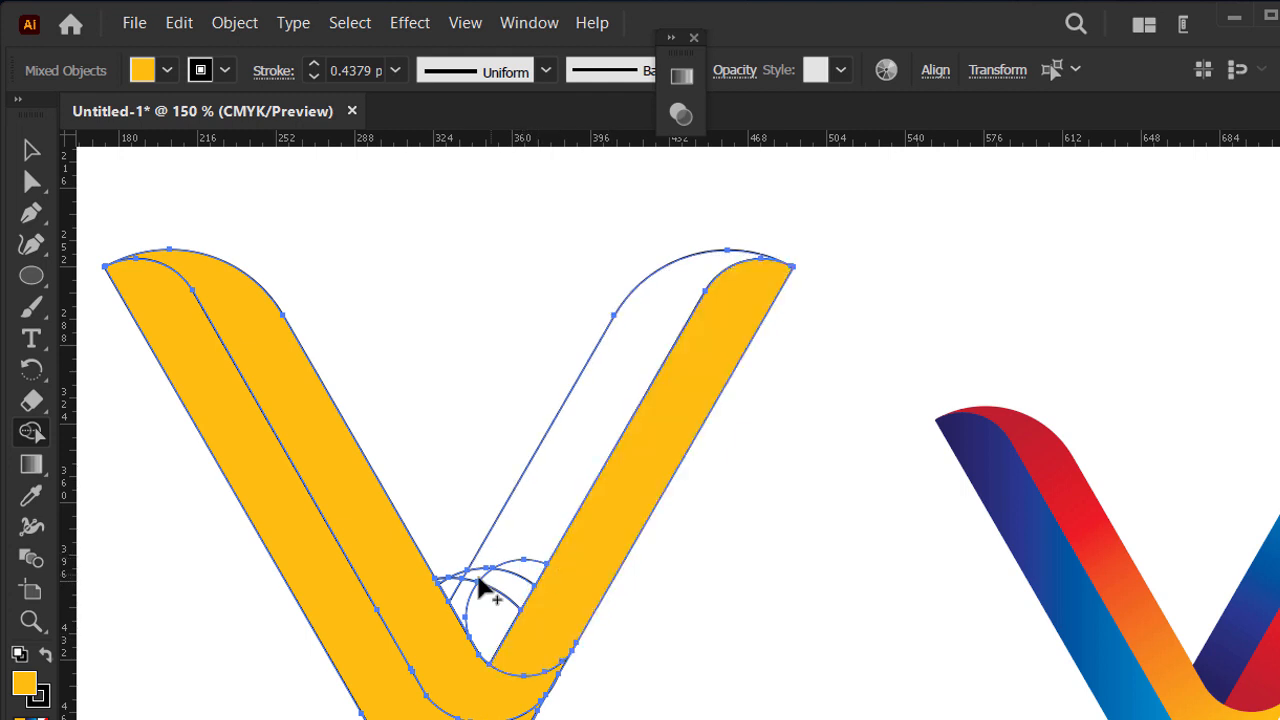
pyautogui.moveTo(481, 607); pyautogui.dragTo(537, 537)
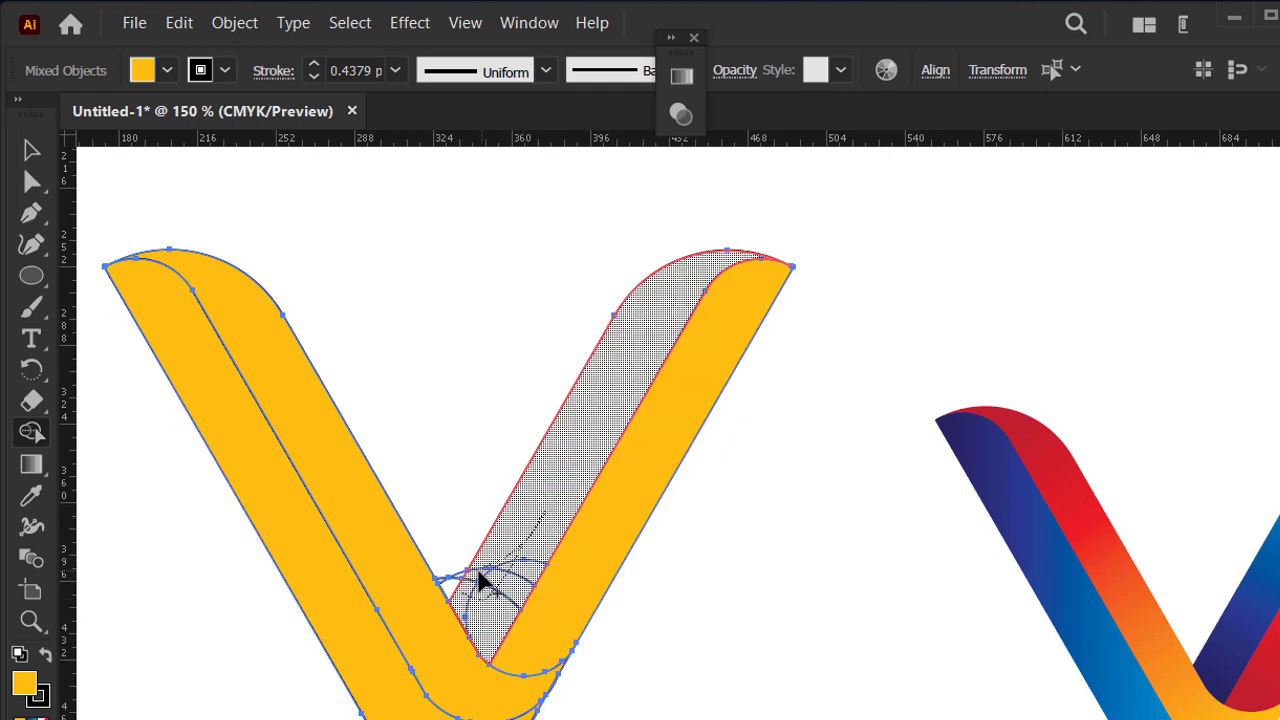
pyautogui.moveTo(478, 605); pyautogui.dragTo(490, 603)
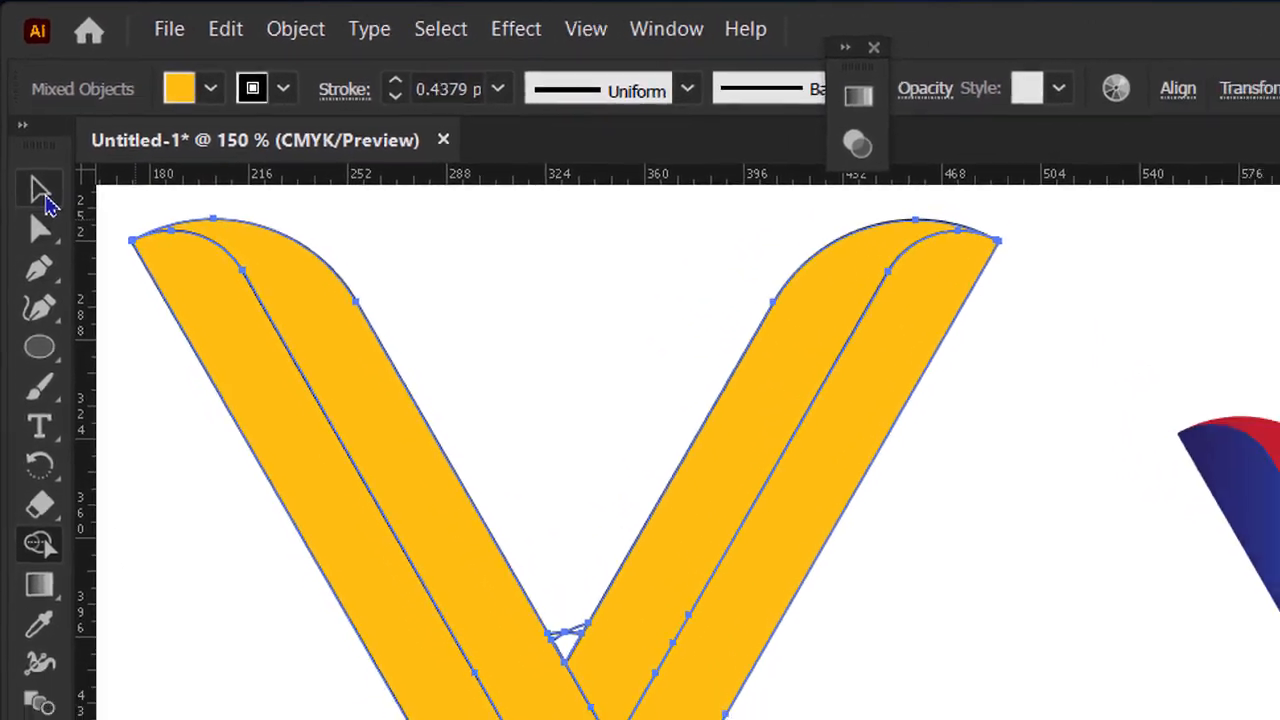
# - Select all the filled V bands together and move them away from the leftover construction fragments
pyautogui.click(31, 150)
pyautogui.click(150, 494)
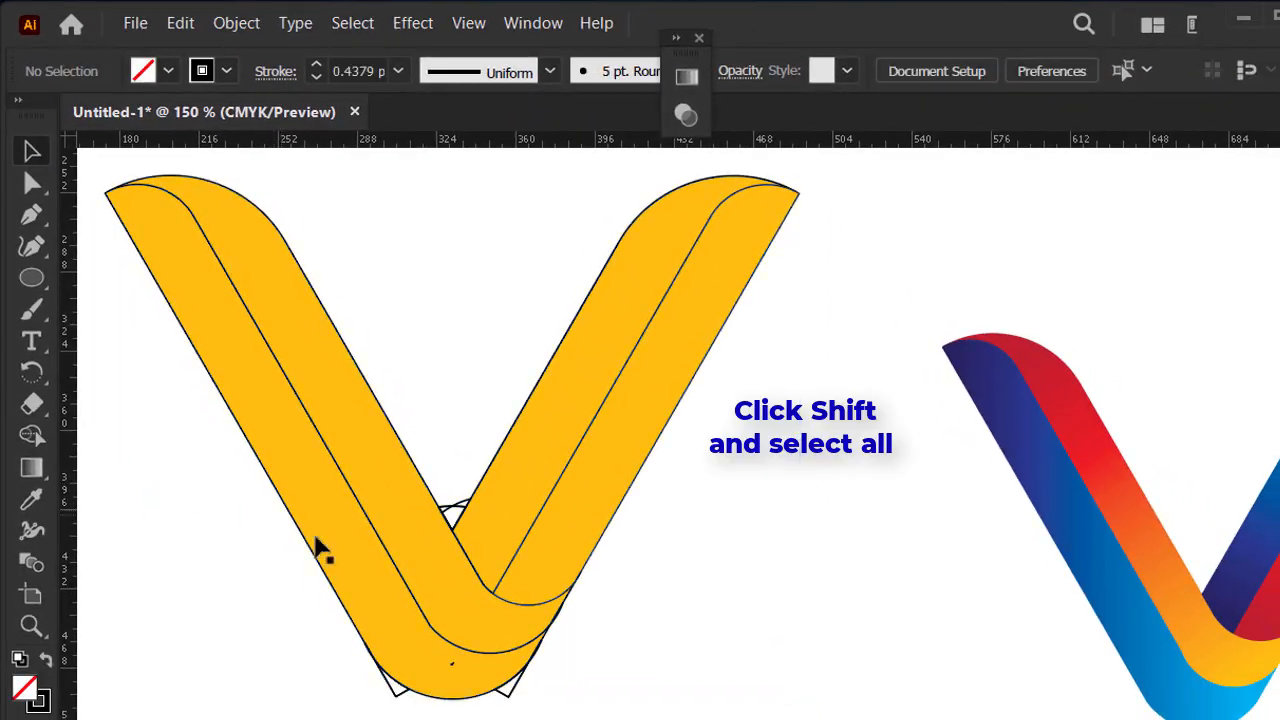
pyautogui.scroll(-1, 378, 505)
pyautogui.click(512, 497)
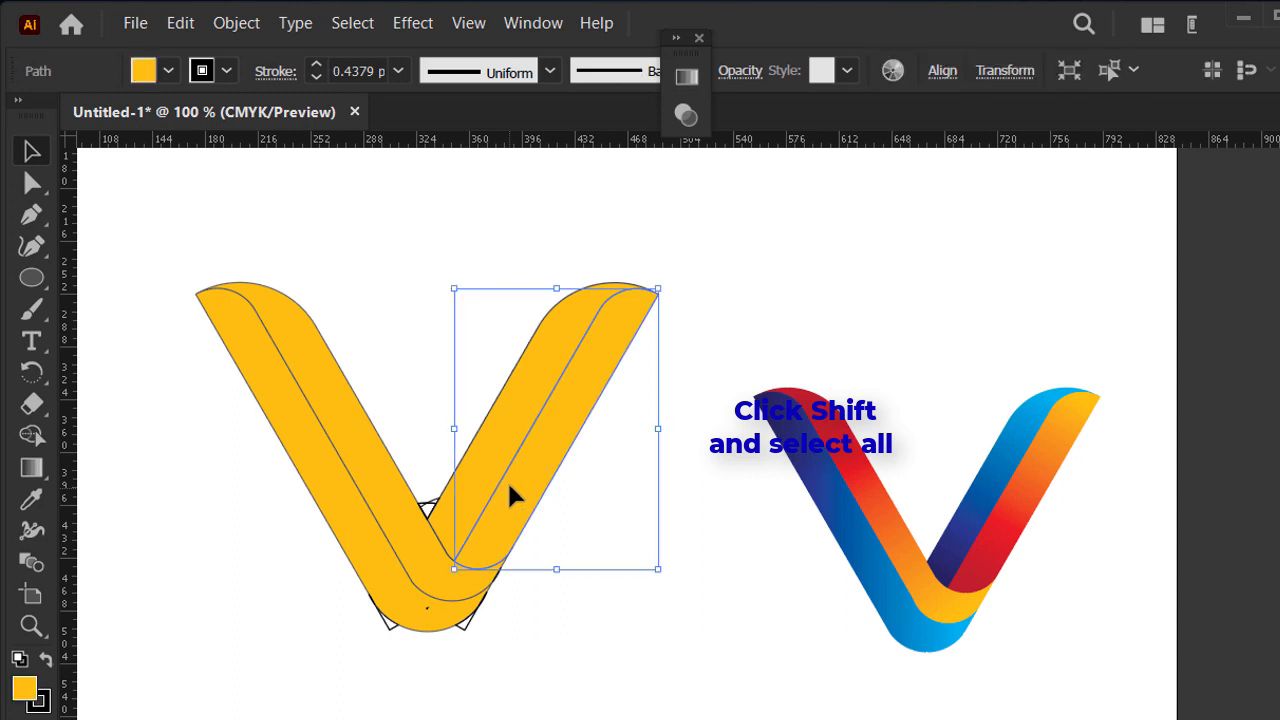
pyautogui.keyDown('shift'); pyautogui.click(346, 514); pyautogui.keyUp('shift')
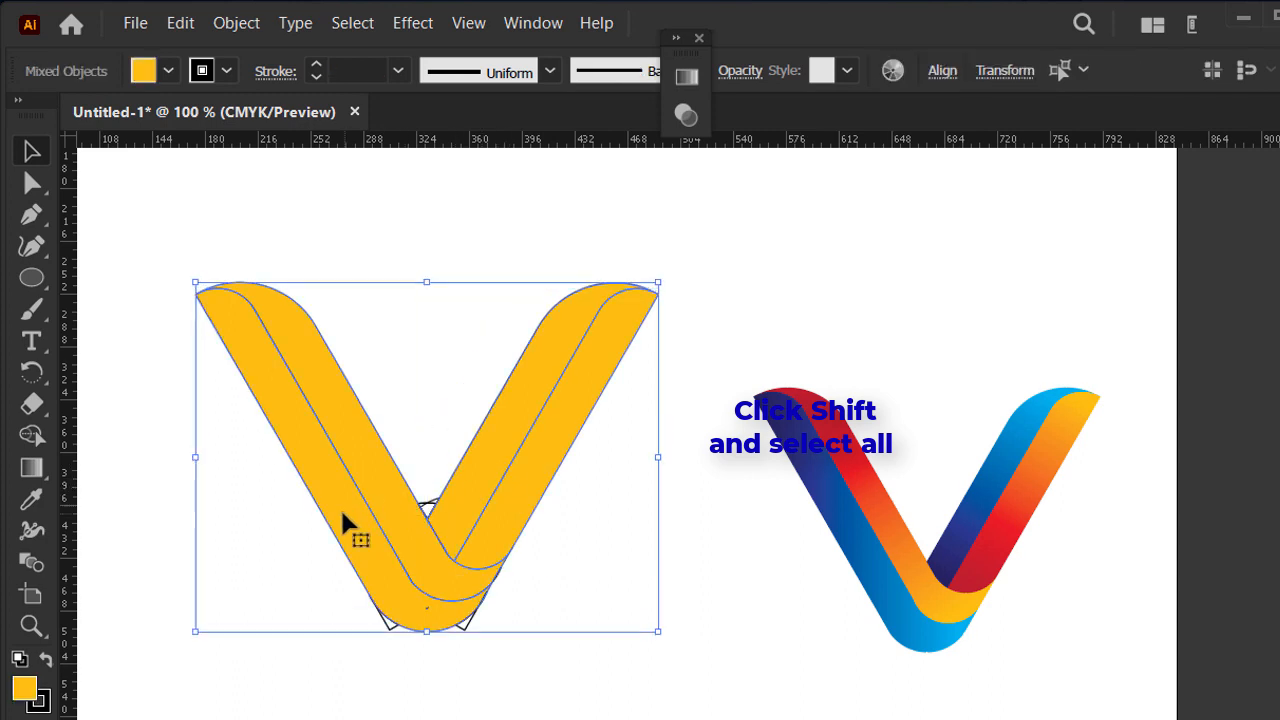
pyautogui.moveTo(346, 520); pyautogui.dragTo(412, 405)
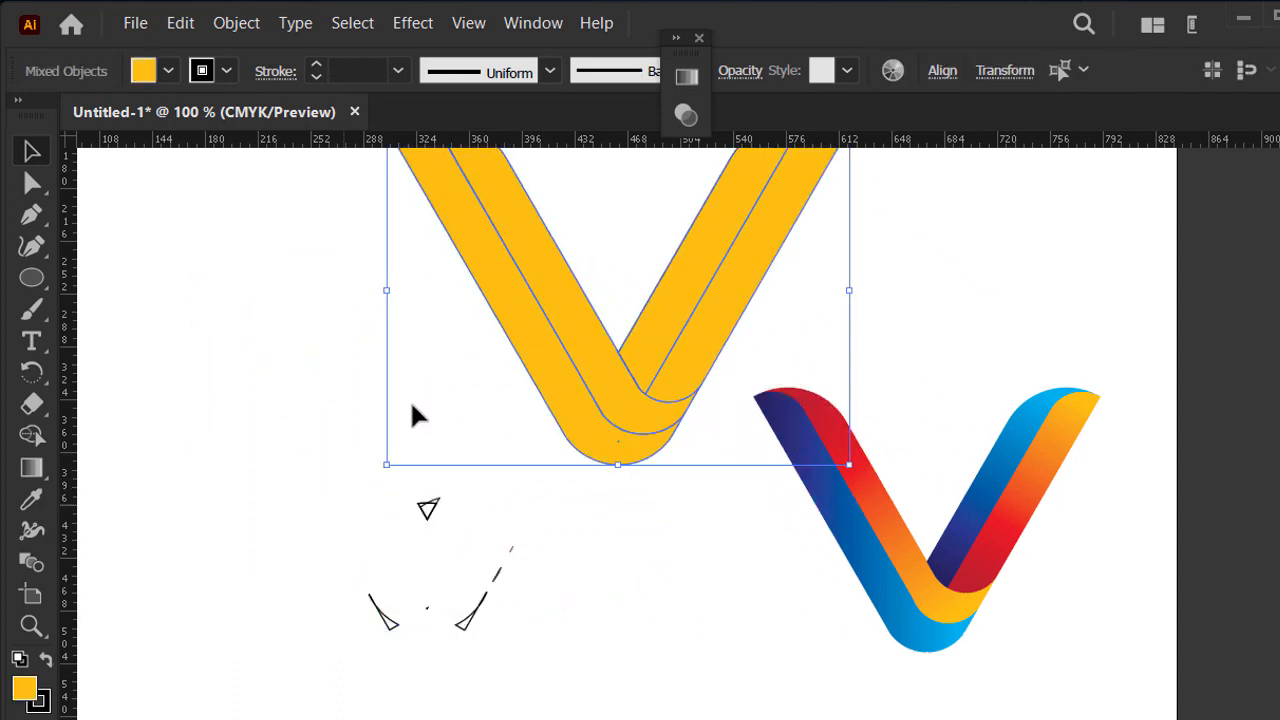
# - Delete the leftover construction fragments and move the V back beside the reference logo
pyautogui.moveTo(362, 548); pyautogui.dragTo(319, 576)
pyautogui.moveTo(258, 486); pyautogui.dragTo(528, 690)
pyautogui.press('Delete')
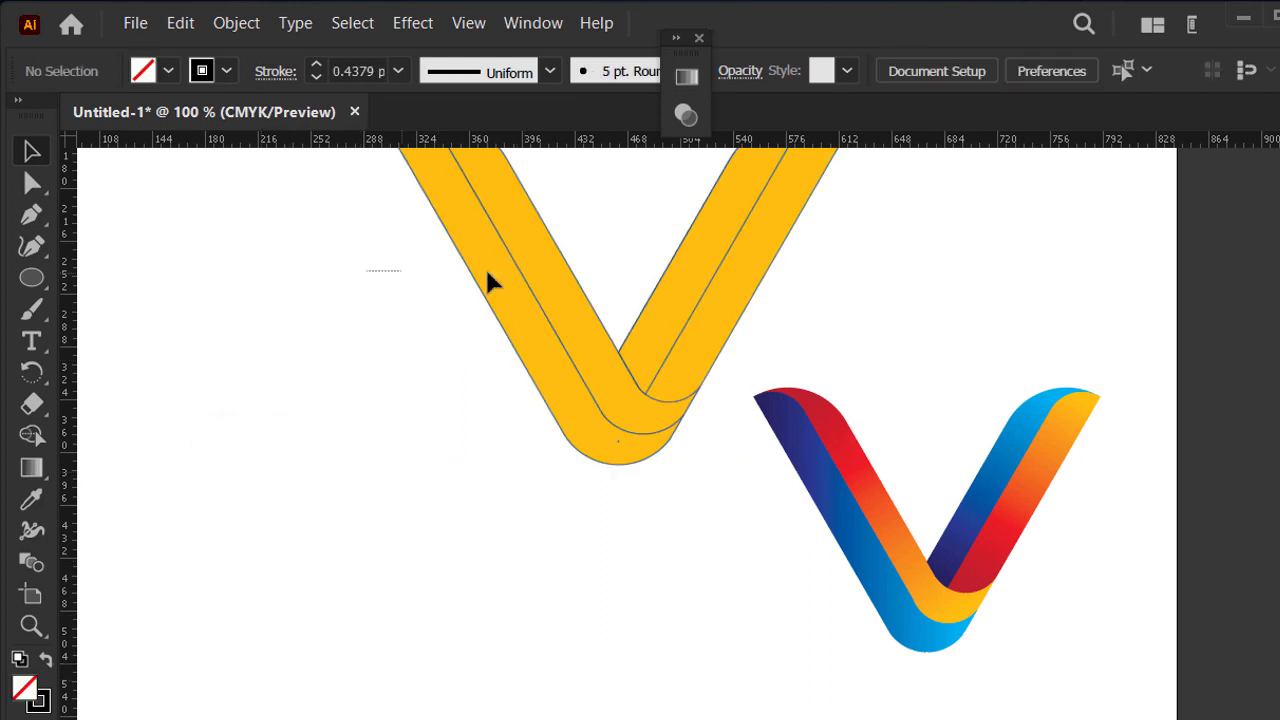
pyautogui.moveTo(745, 290); pyautogui.dragTo(530, 472)
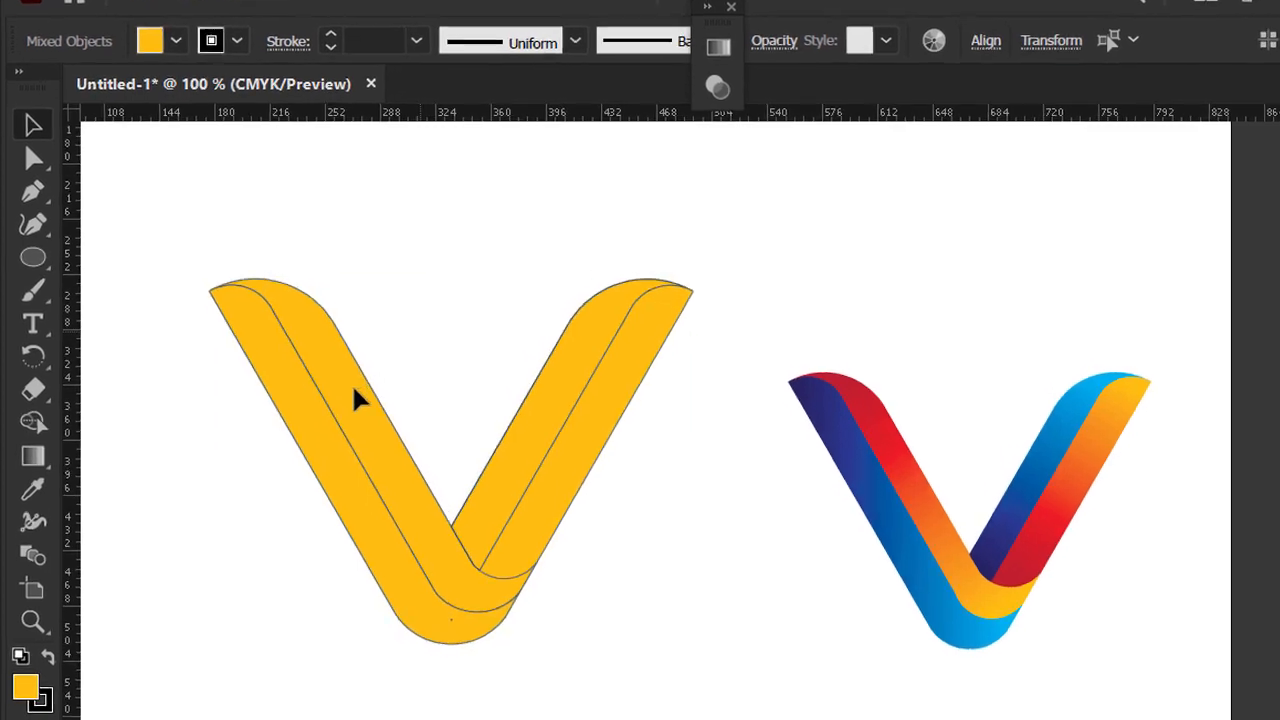
# - Fill the right arm's inner band with the dark-to-light blue gradient, running along the arm with light blue at its upper end
pyautogui.click(490, 440)
pyautogui.click(33, 456)
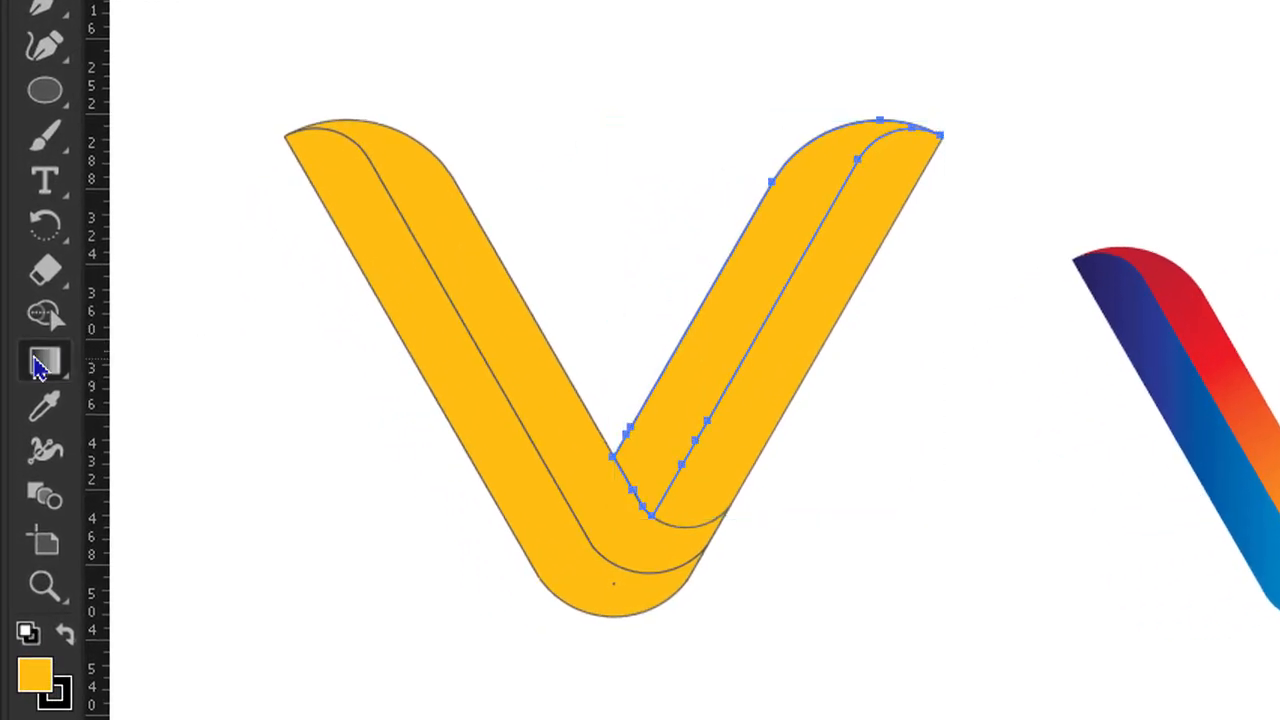
pyautogui.click(702, 340)
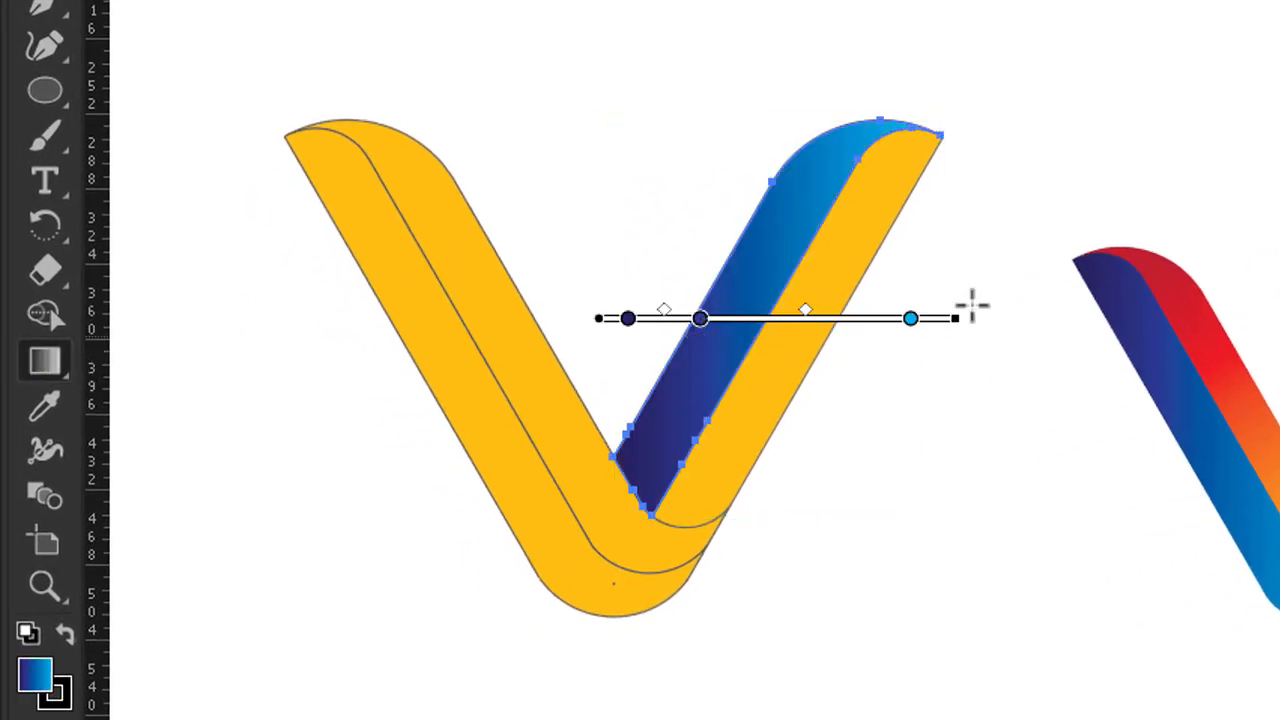
pyautogui.moveTo(966, 319)
pyautogui.mouseDown()
pyautogui.moveTo(937, 140)
pyautogui.moveTo(806, 43)
pyautogui.moveTo(768, 38)
pyautogui.mouseUp()
pyautogui.moveTo(737, 105); pyautogui.dragTo(791, 277)
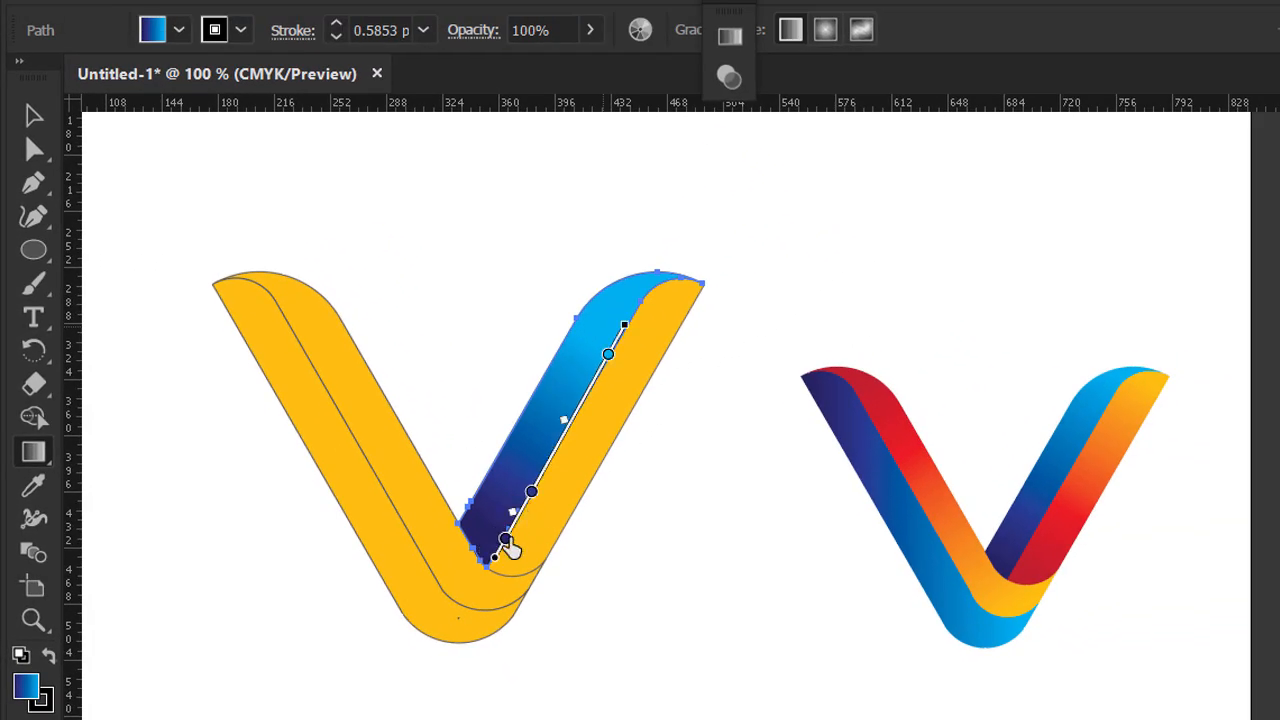
# - Examine the swatch colours of the three stops in the right arm's blue gradient
pyautogui.click(505, 540)
pyautogui.click(179, 34)
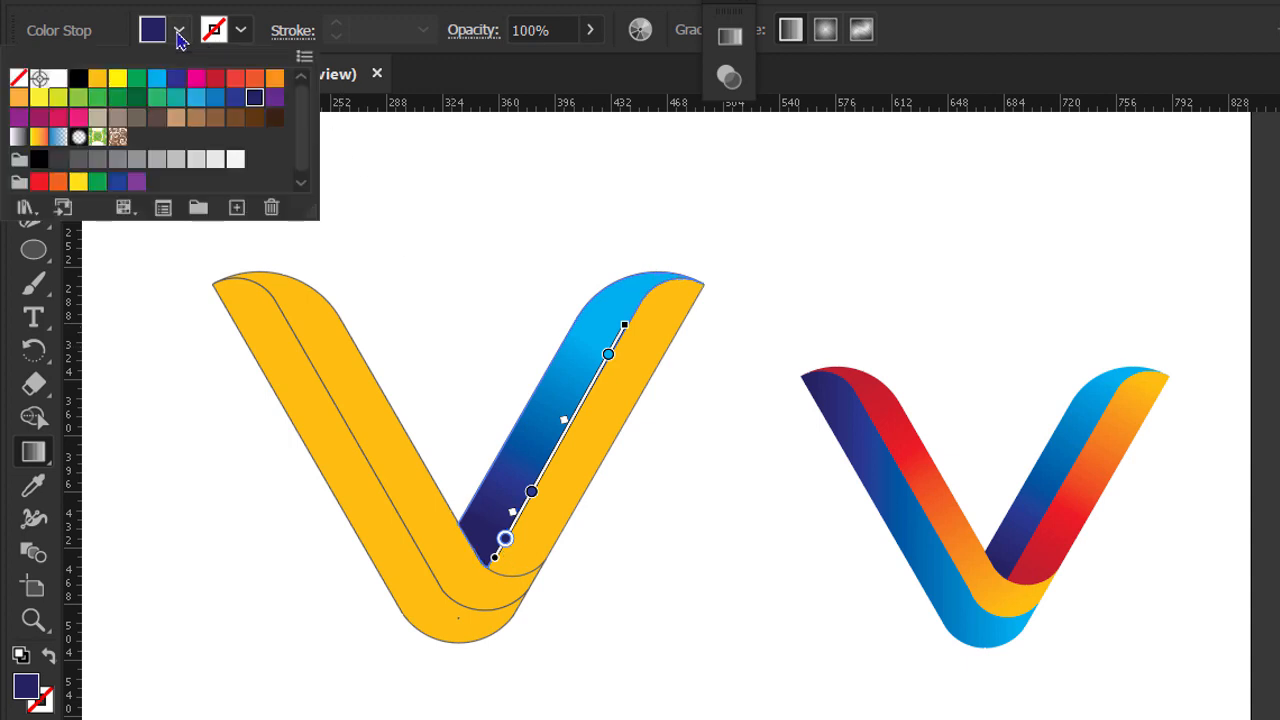
pyautogui.click(527, 492)
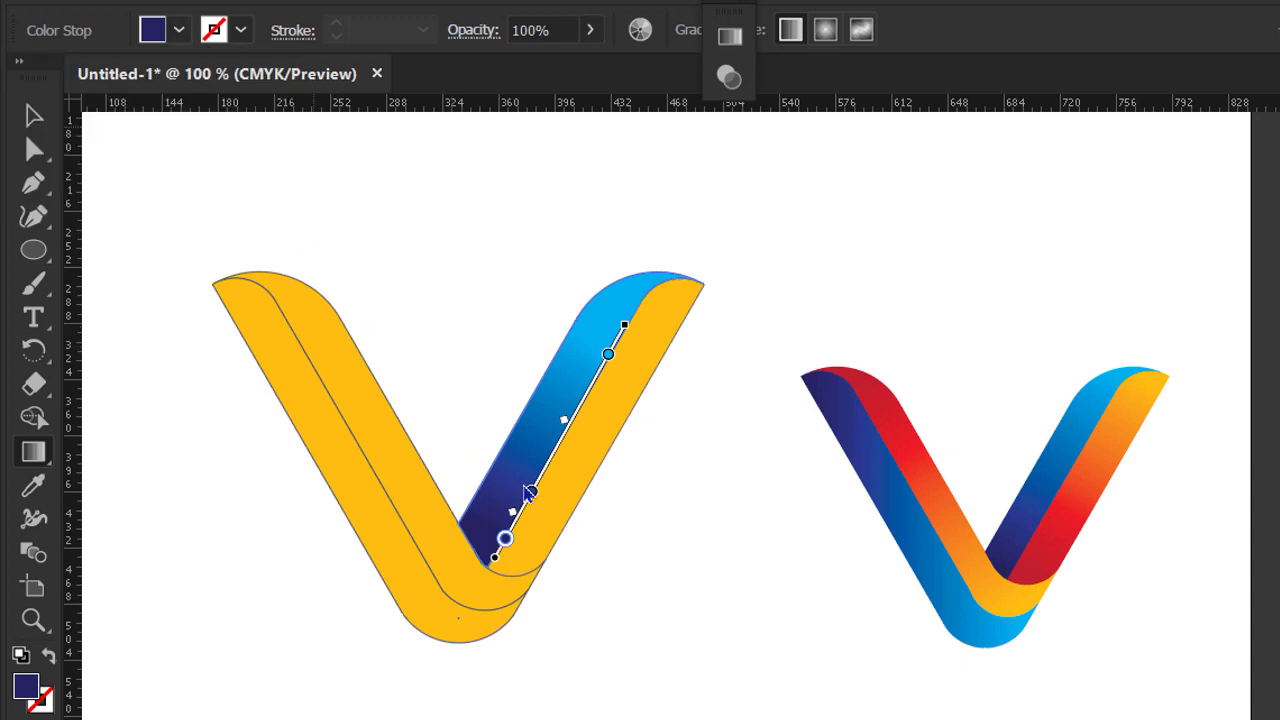
pyautogui.click(180, 32)
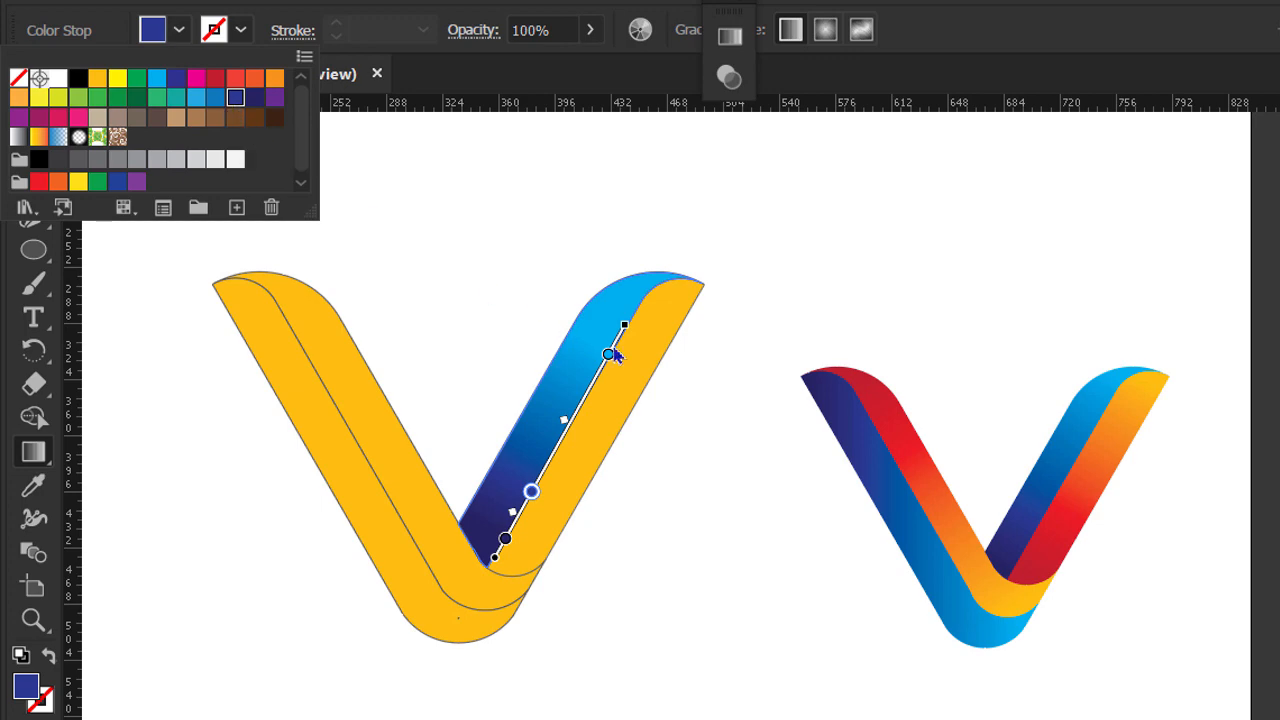
pyautogui.click(609, 354)
pyautogui.click(179, 31)
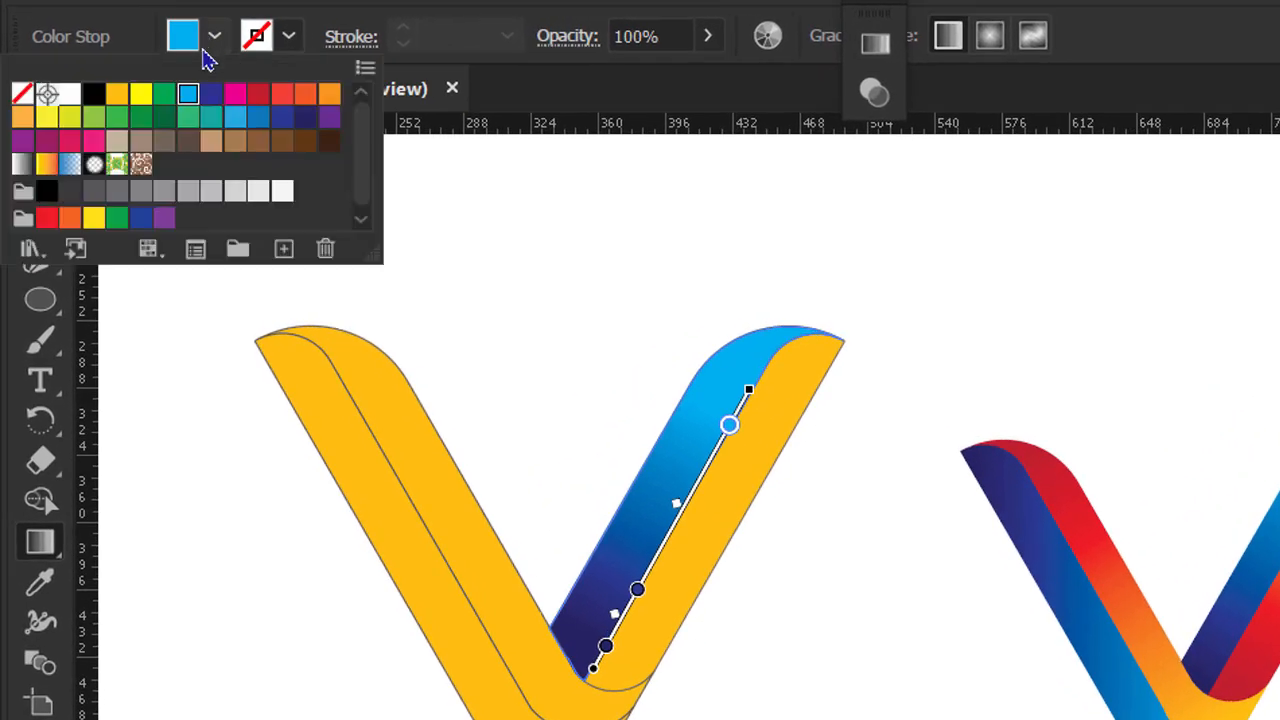
# - Extend the right arm's inner-band gradient to the arm's upper end and move its middle dark-blue stop further up
pyautogui.click(838, 401)
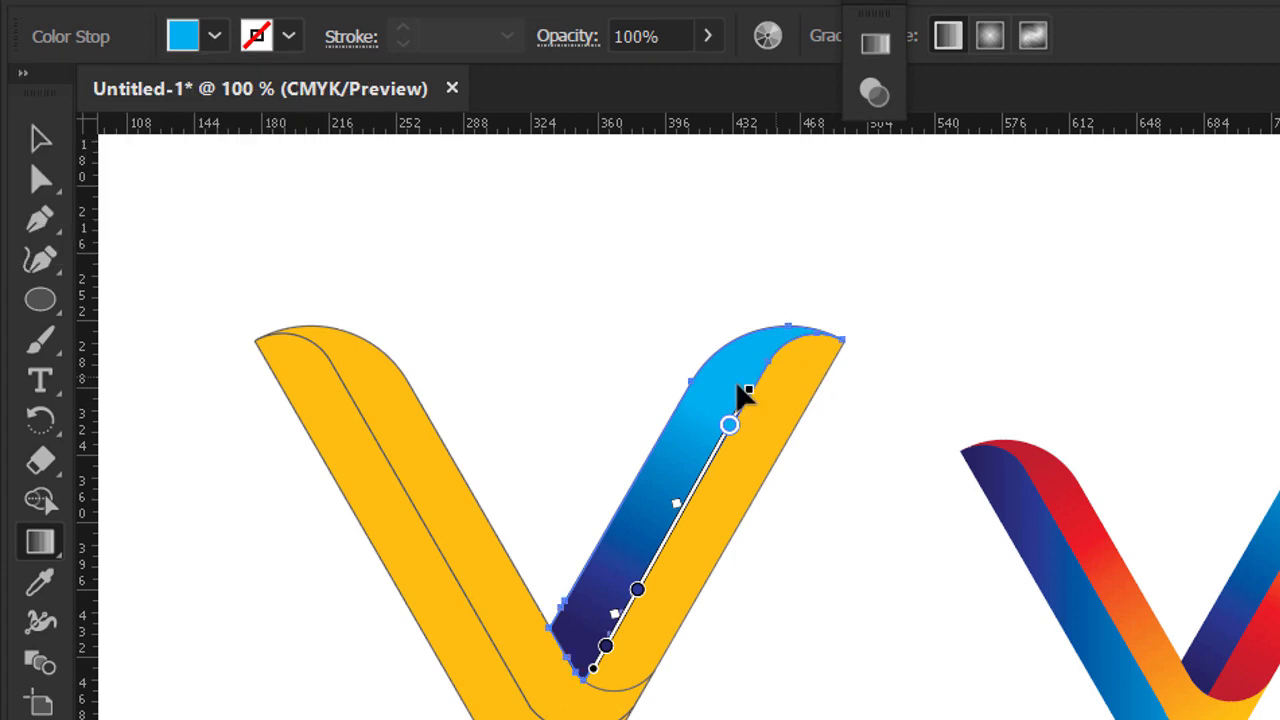
pyautogui.moveTo(759, 382); pyautogui.dragTo(775, 358)
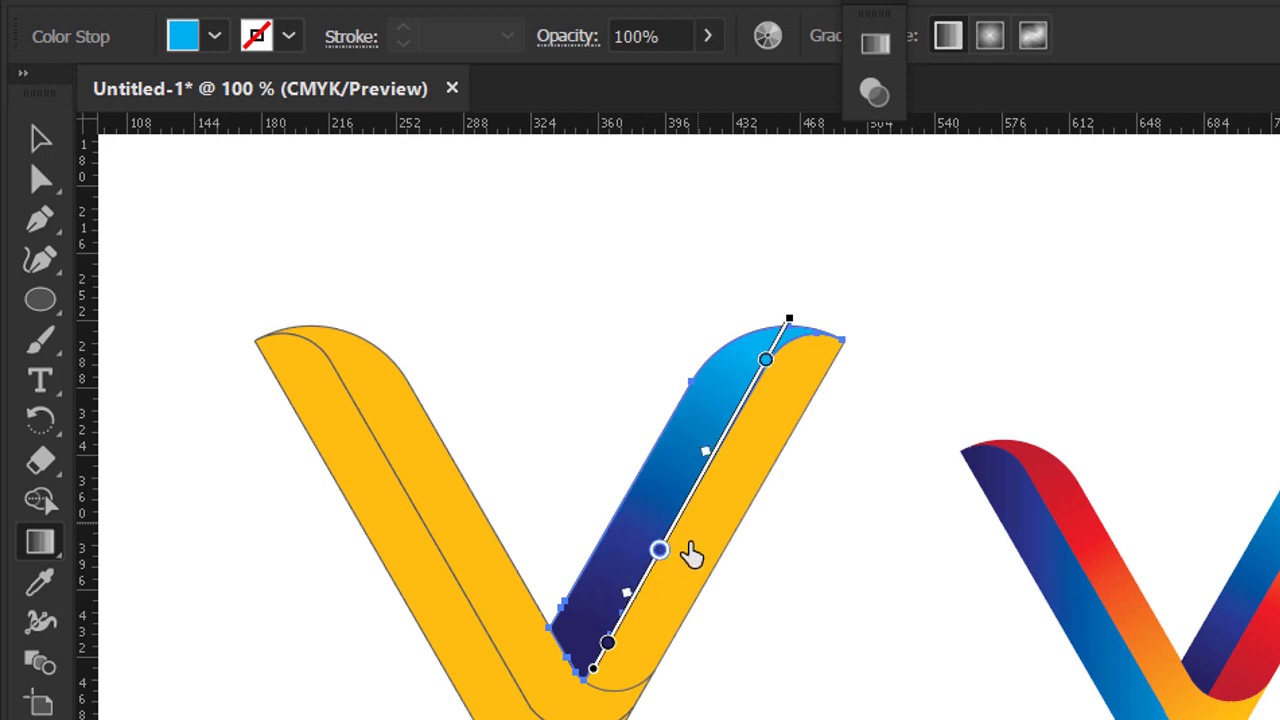
pyautogui.moveTo(690, 555); pyautogui.dragTo(725, 527)
pyautogui.click(640, 576)
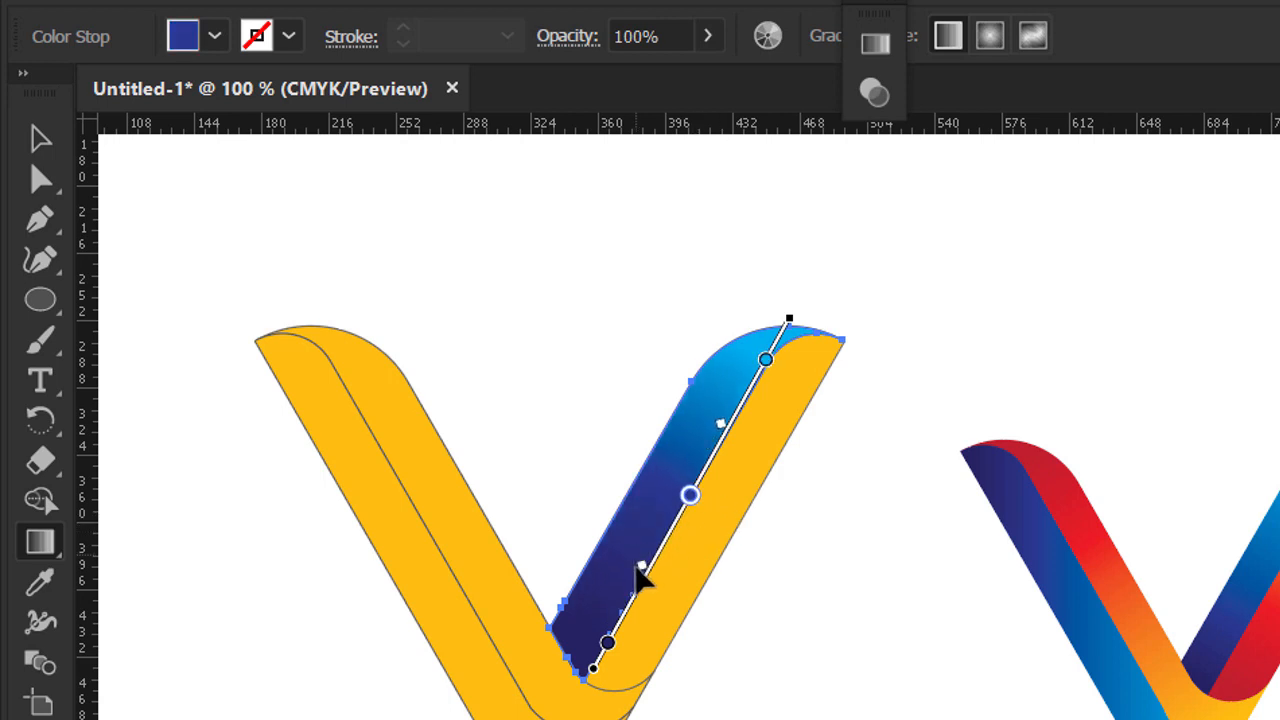
pyautogui.moveTo(645, 582); pyautogui.dragTo(636, 608)
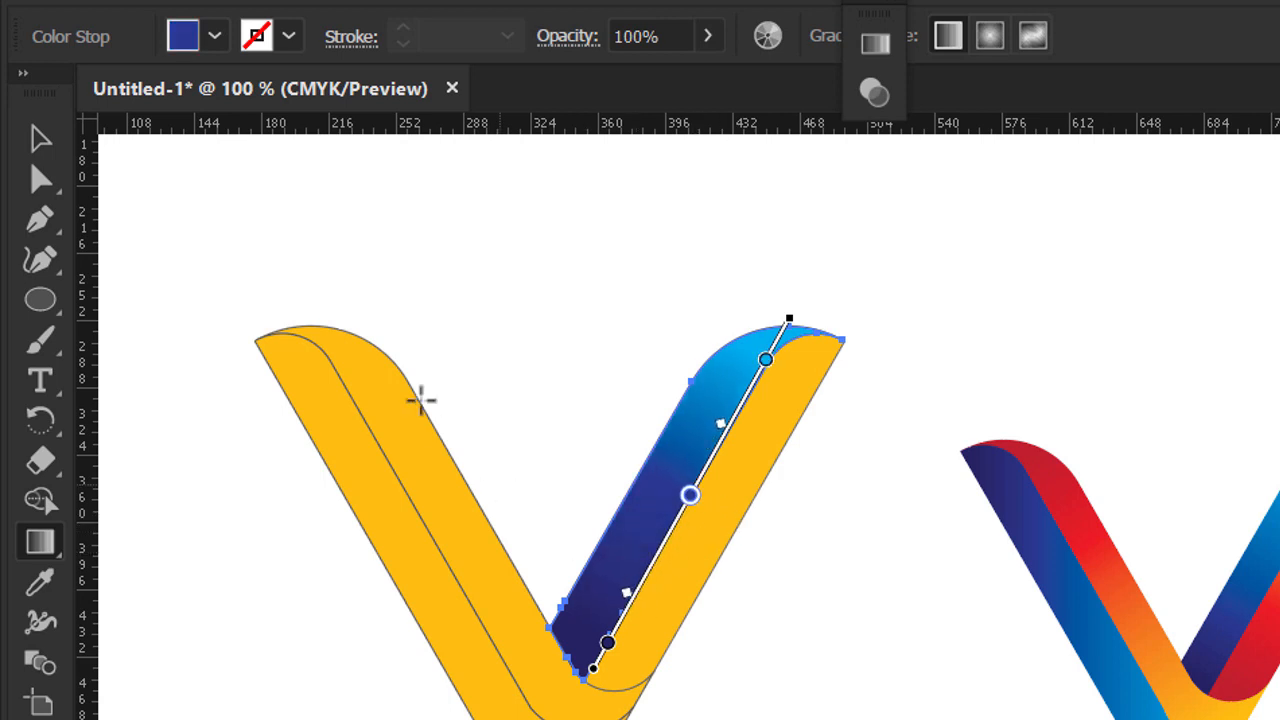
pyautogui.click(40, 138)
pyautogui.click(234, 609)
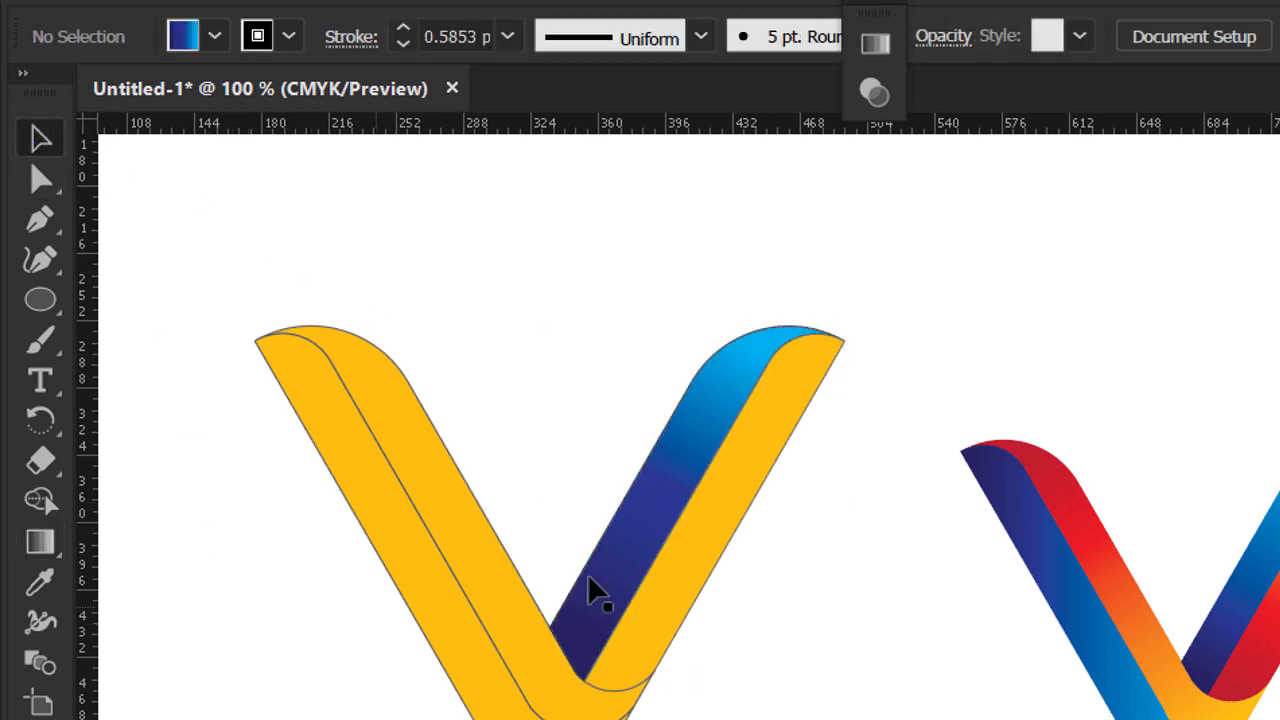
# - Apply the right inner band's blue gradient to the left arm's outer band by sampling it with the Eyedropper
pyautogui.click(430, 597)
pyautogui.click(42, 582)
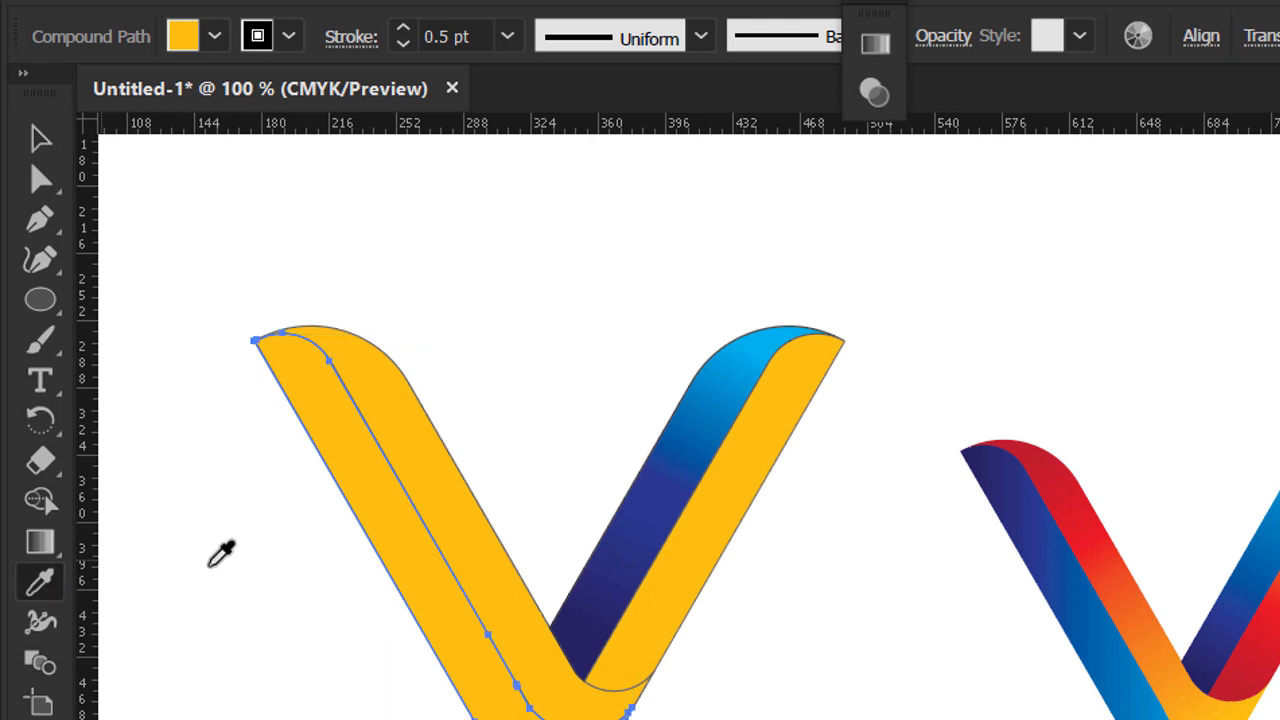
pyautogui.click(657, 497)
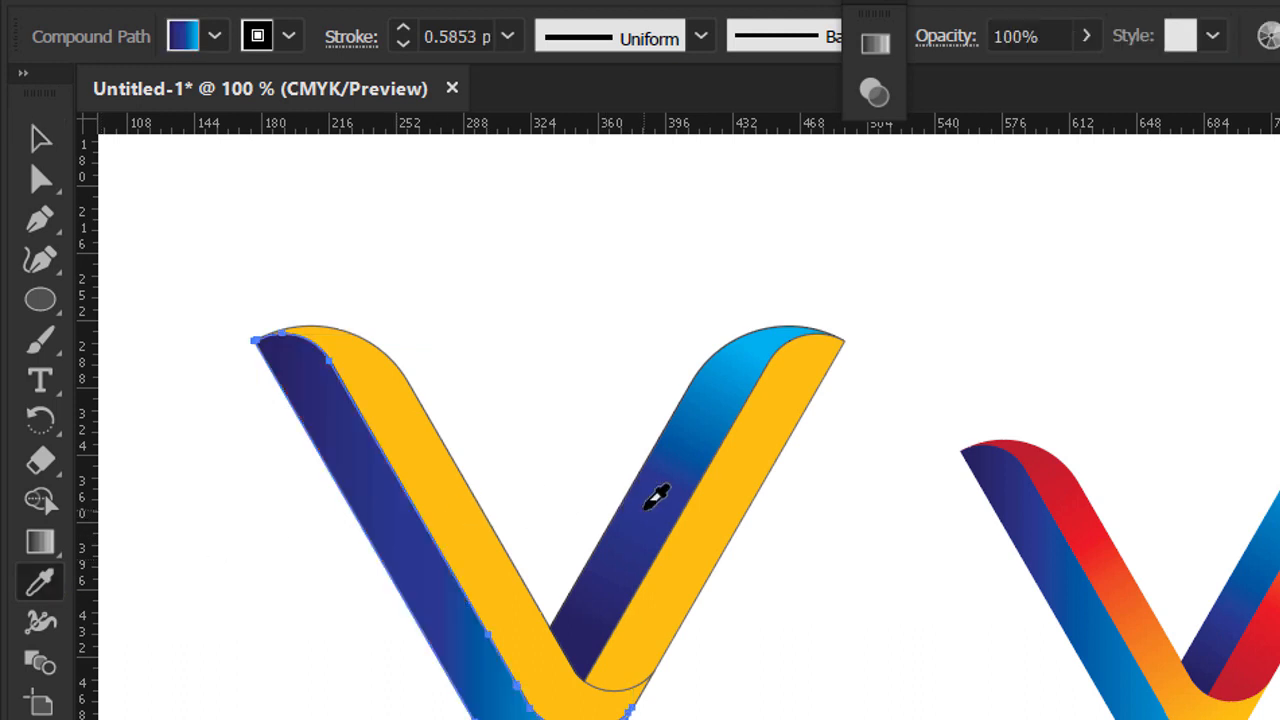
# - Realign the outer band's blue gradient along the left arm, dark blue at the upper tip and light blue at the V's base
pyautogui.click(41, 543)
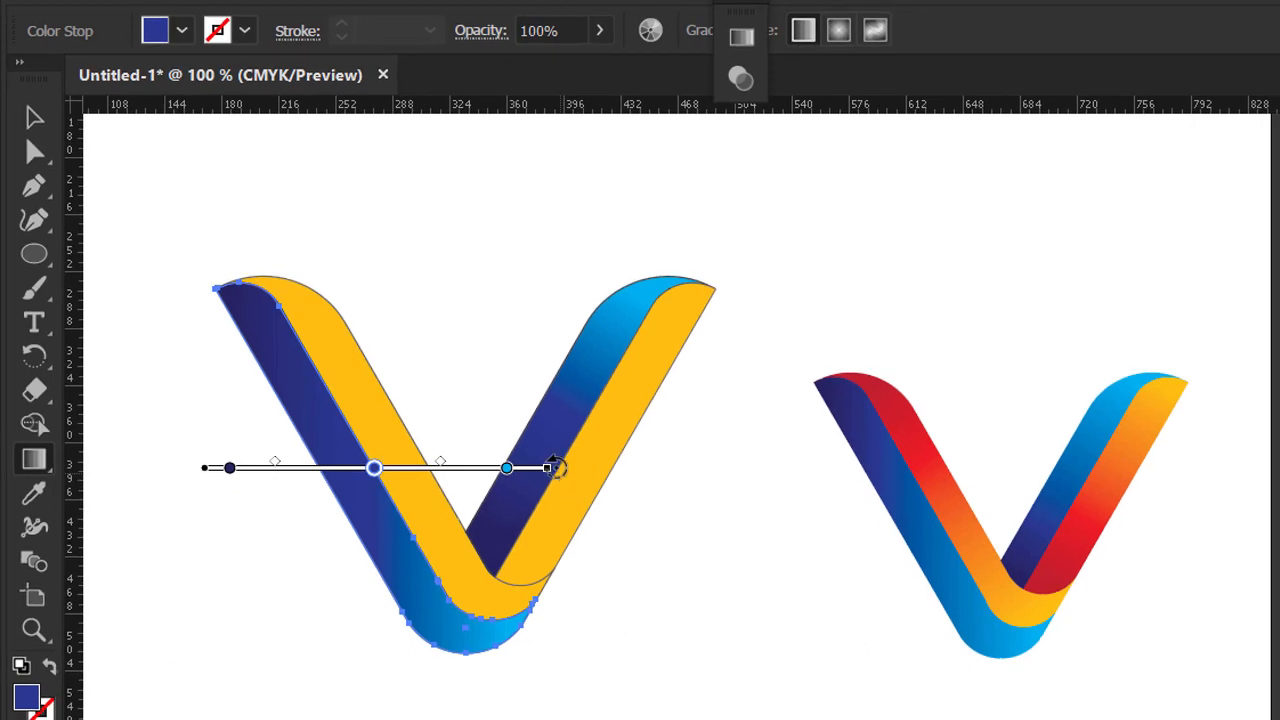
pyautogui.moveTo(556, 468)
pyautogui.mouseDown()
pyautogui.moveTo(580, 589)
pyautogui.moveTo(534, 689)
pyautogui.moveTo(478, 712)
pyautogui.moveTo(480, 694)
pyautogui.moveTo(385, 716)
pyautogui.moveTo(399, 643)
pyautogui.mouseUp()
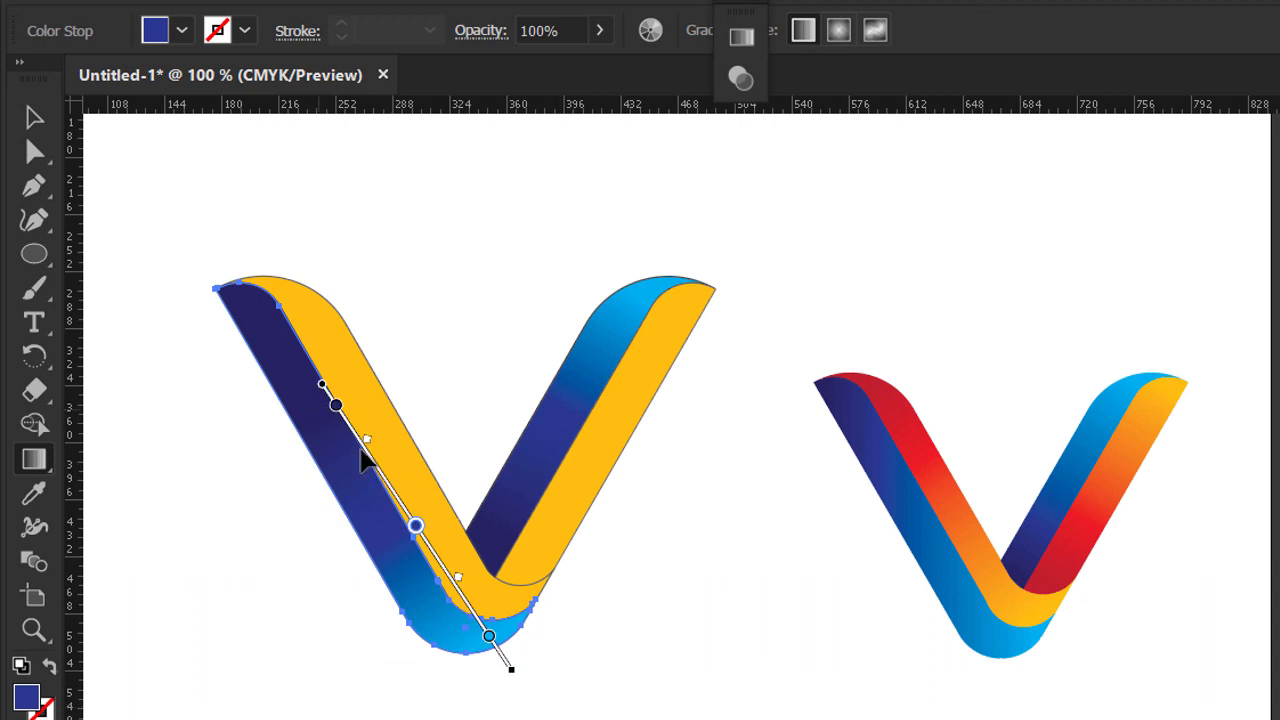
pyautogui.moveTo(366, 449); pyautogui.dragTo(292, 336)
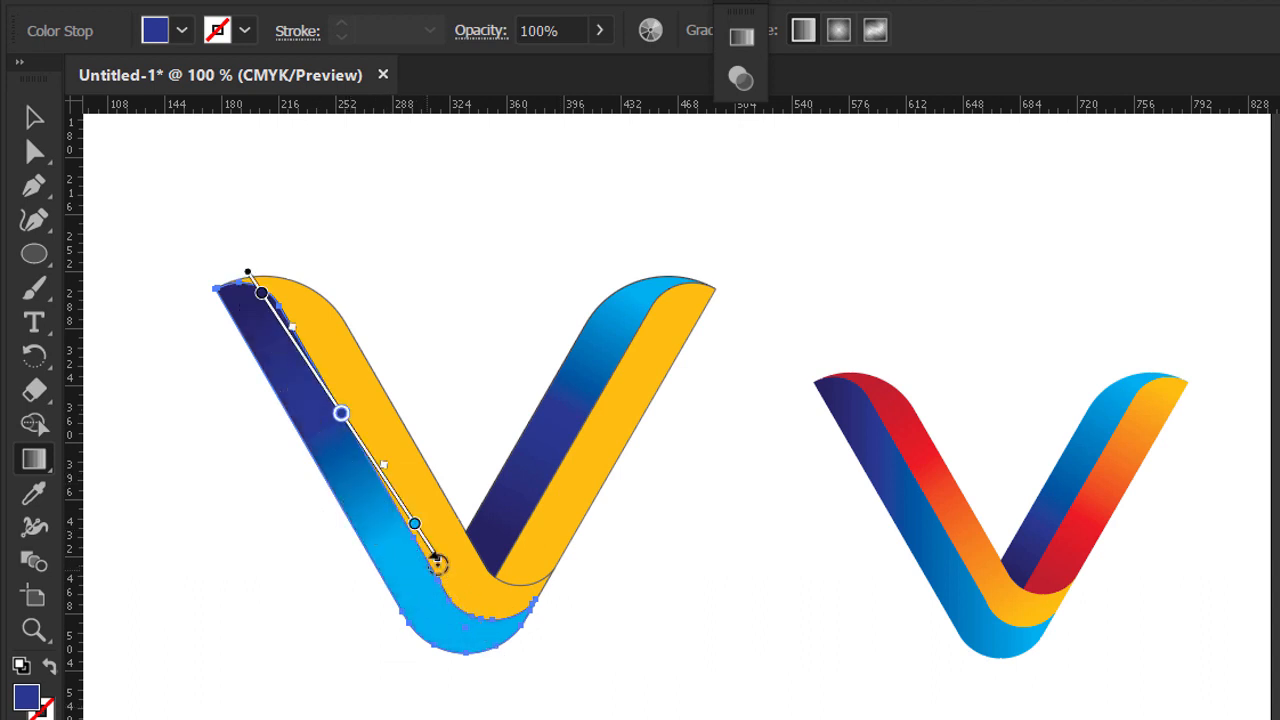
pyautogui.moveTo(437, 558); pyautogui.dragTo(521, 685)
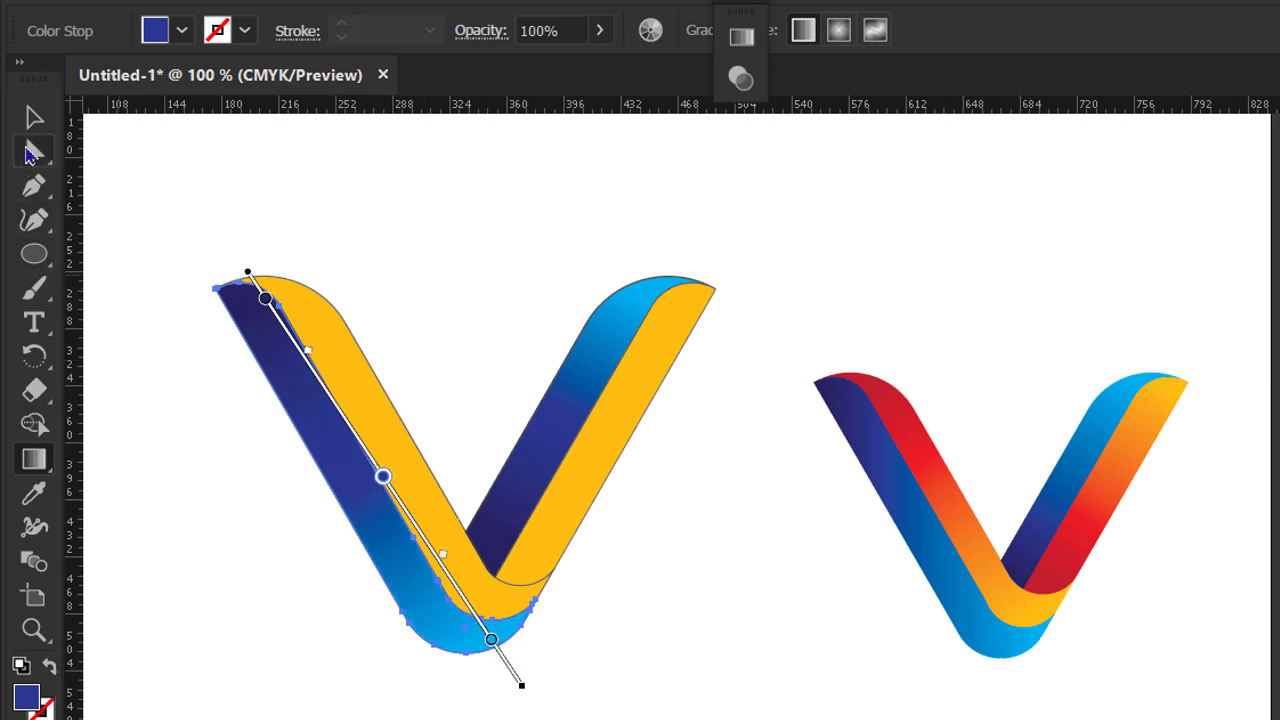
pyautogui.click(34, 117)
pyautogui.click(490, 278)
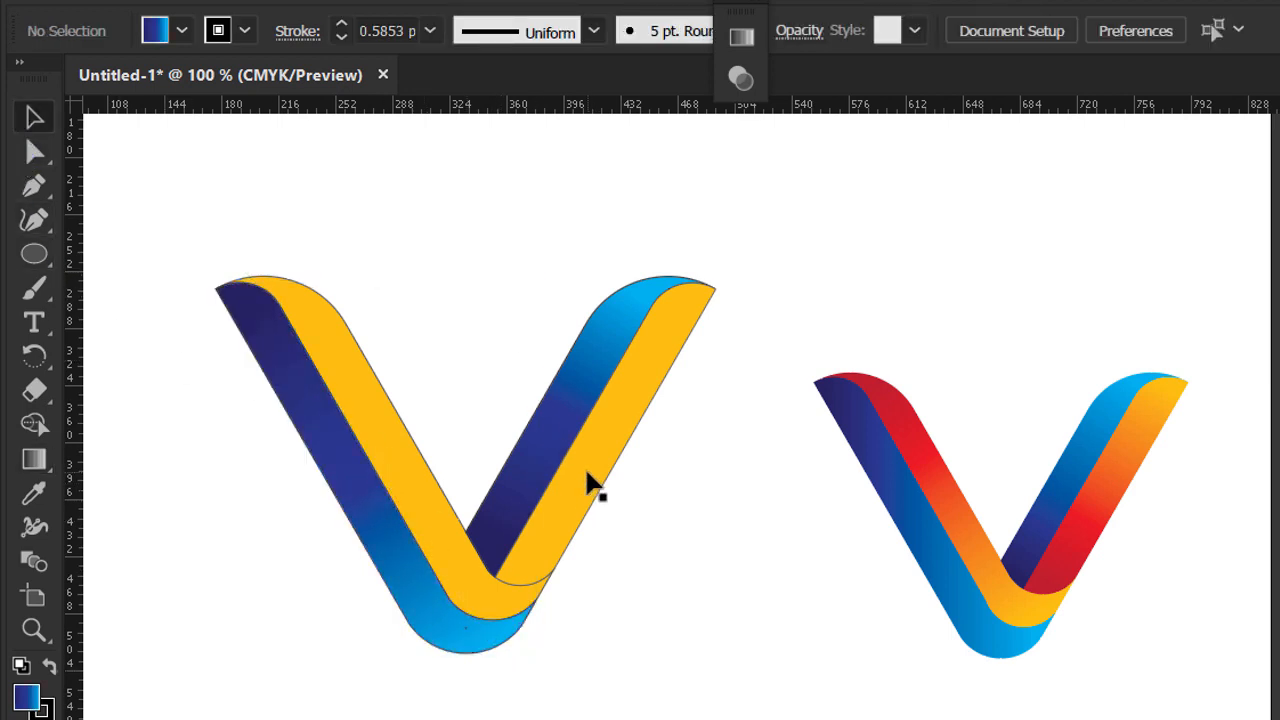
# - Fill the right arm's outer band with the blue gradient, running along the arm from the V's base to its upper tip
pyautogui.click(586, 486)
pyautogui.scroll(-1, 586, 486)
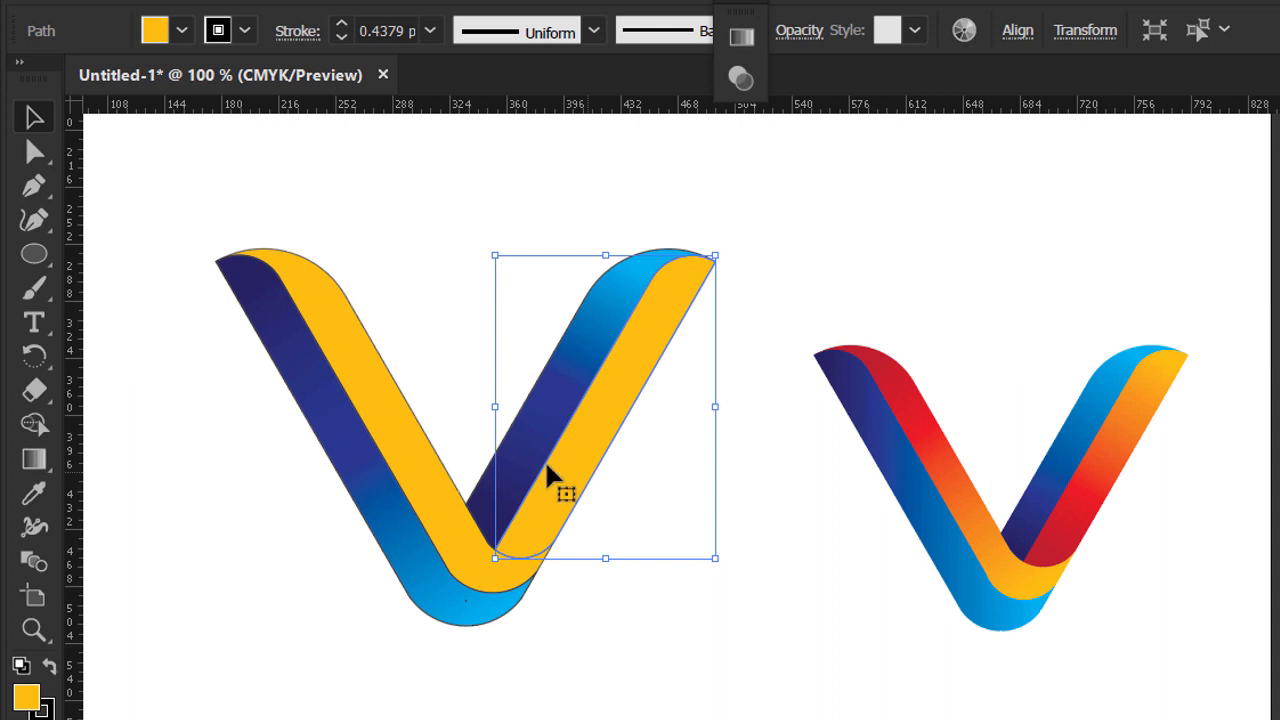
pyautogui.click(44, 460)
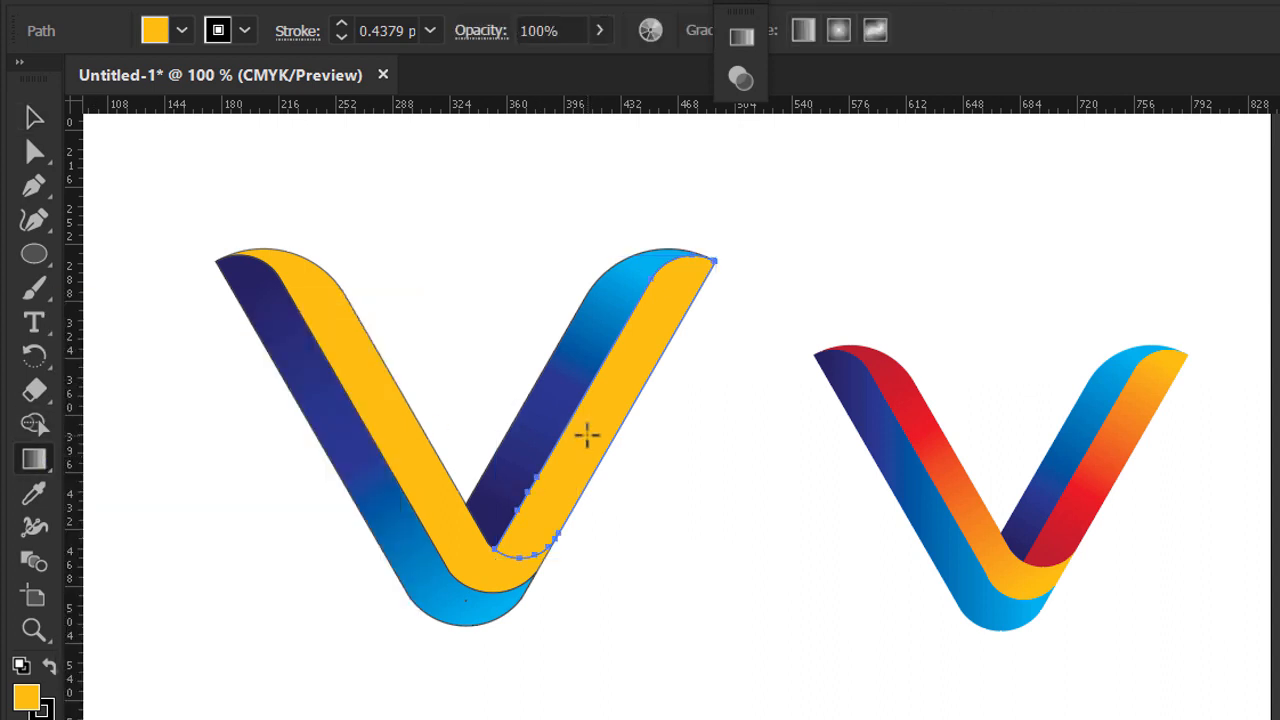
pyautogui.click(587, 433)
pyautogui.moveTo(738, 407)
pyautogui.mouseDown()
pyautogui.moveTo(737, 374)
pyautogui.moveTo(689, 277)
pyautogui.moveTo(596, 218)
pyautogui.mouseUp()
pyautogui.moveTo(632, 372); pyautogui.dragTo(580, 440)
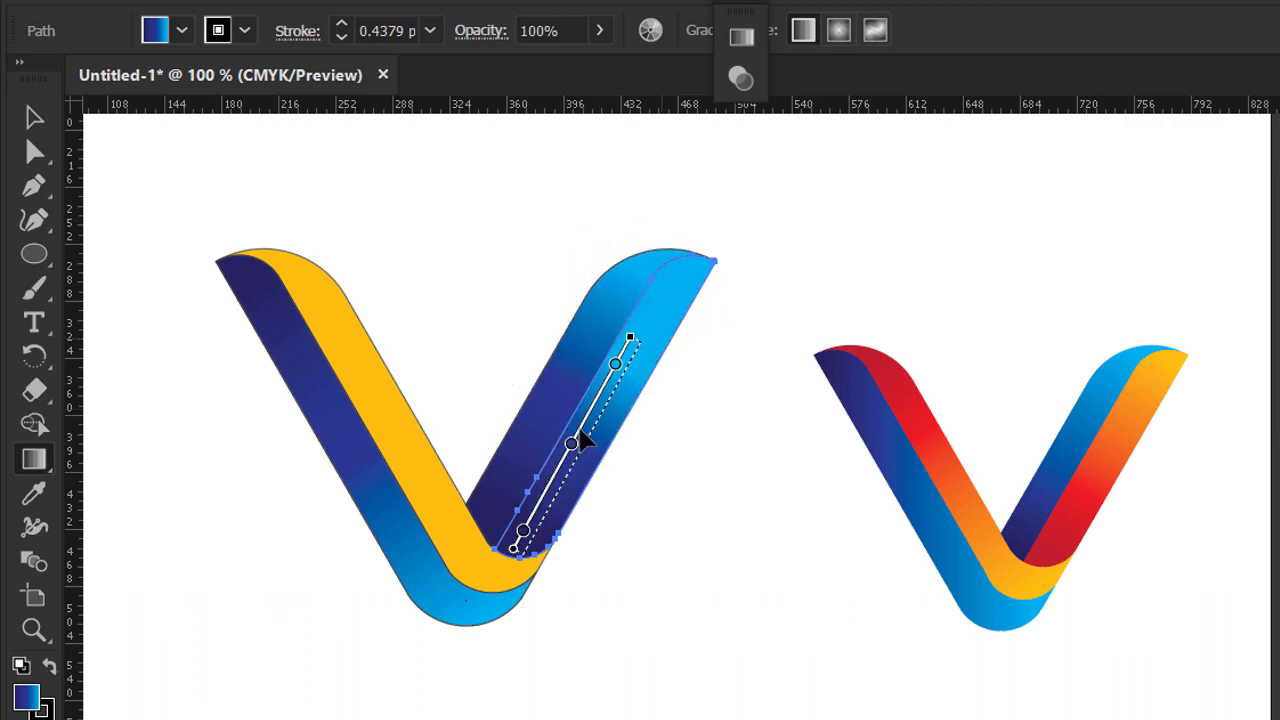
pyautogui.moveTo(635, 351); pyautogui.dragTo(708, 252)
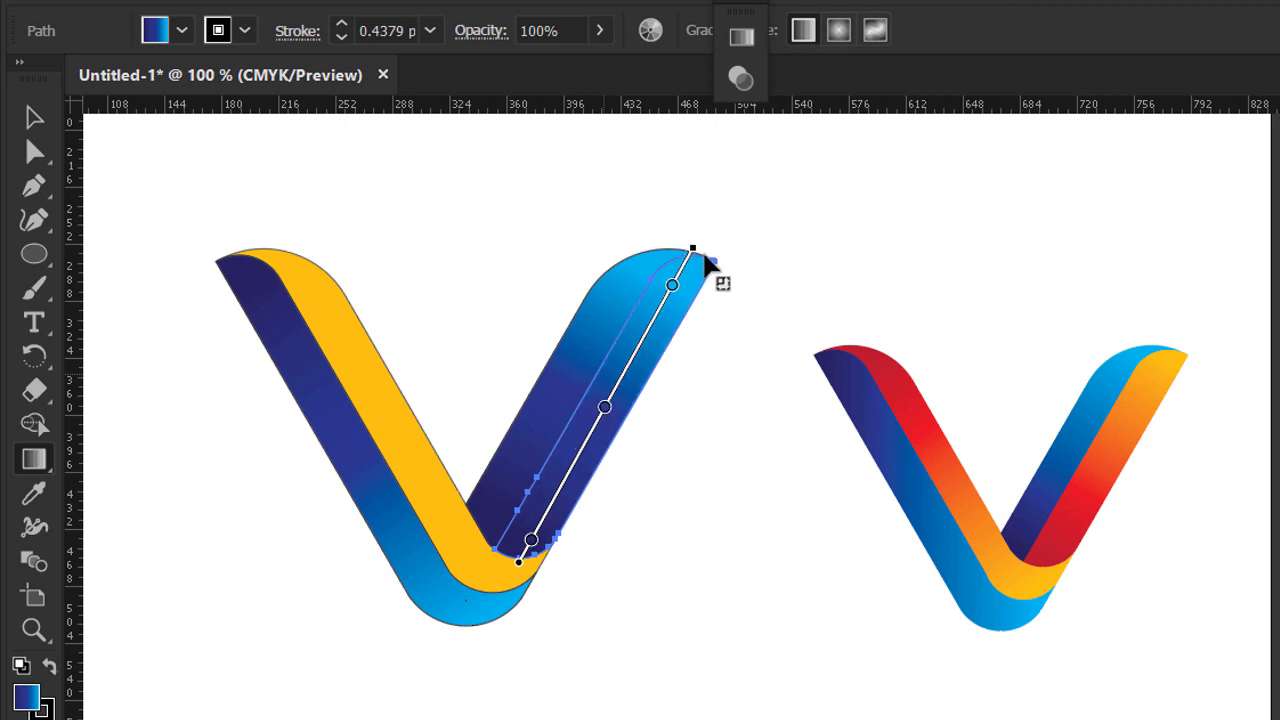
# - Recolour the right outer band's upper gradient stop yellow (C=5 M=0 Y=90 K=0) and its middle stop golden yellow
pyautogui.click(672, 286)
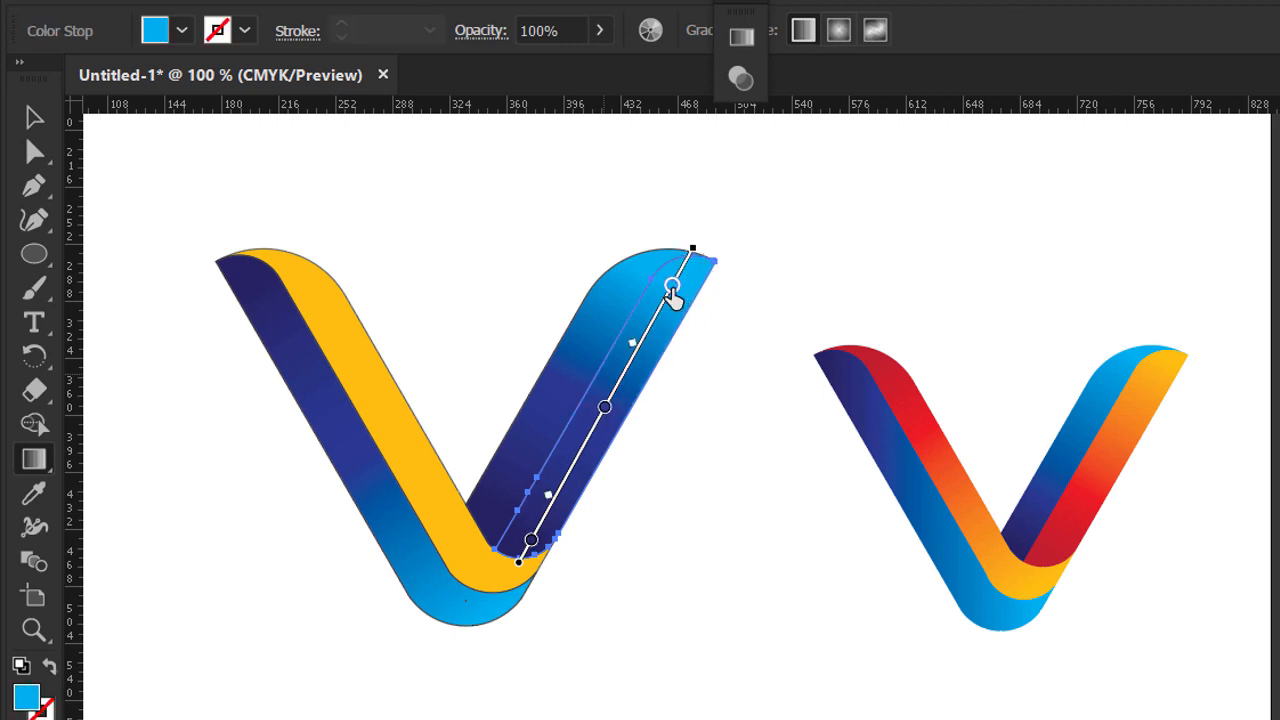
pyautogui.click(164, 30)
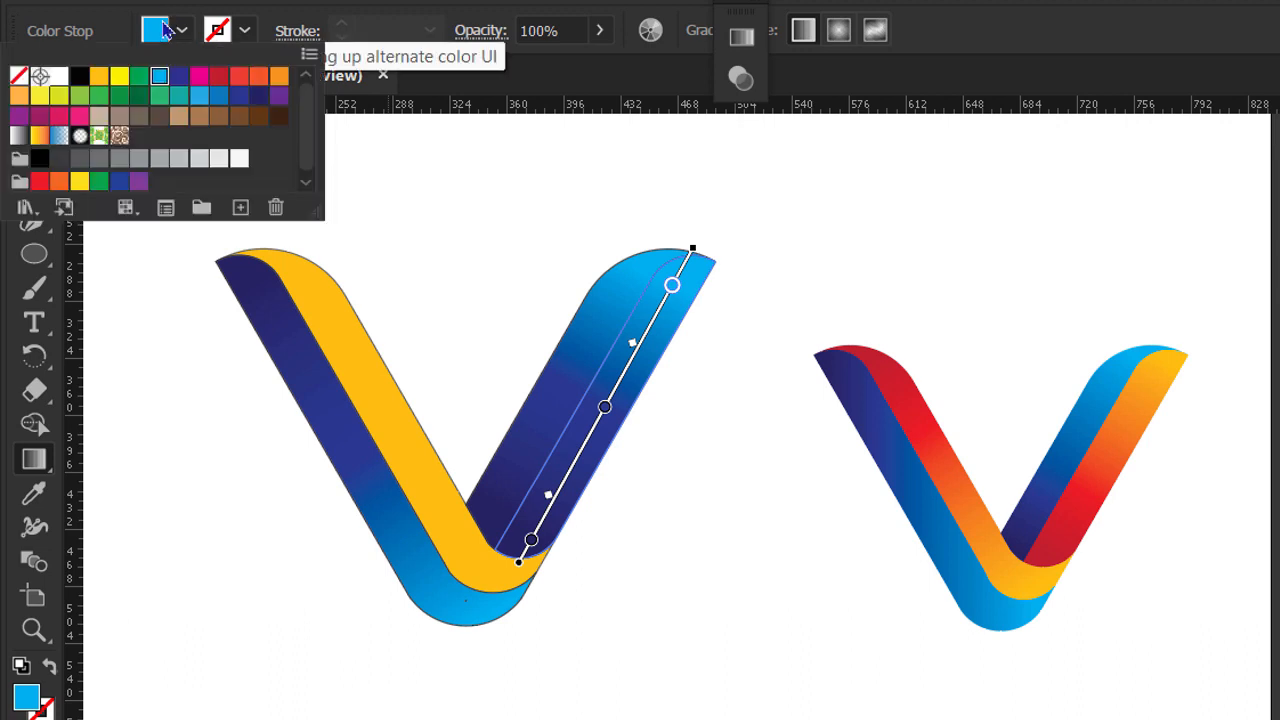
pyautogui.click(39, 95)
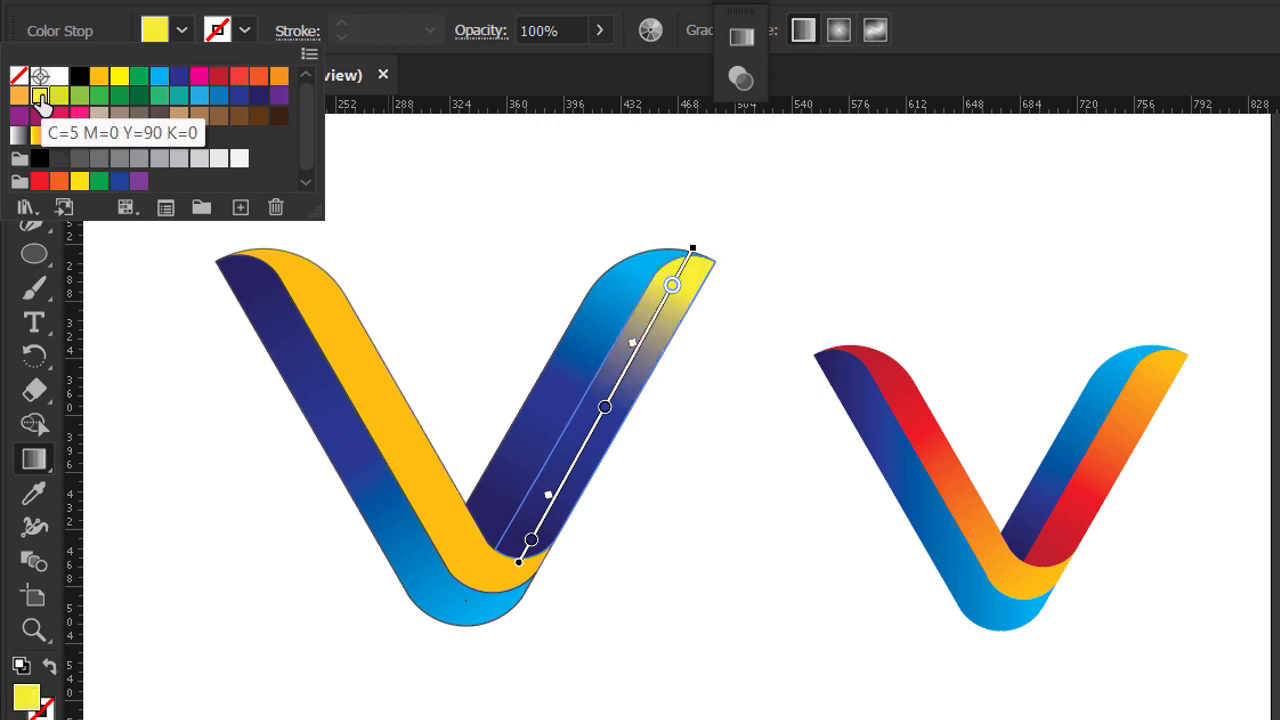
pyautogui.click(620, 420)
pyautogui.click(605, 407)
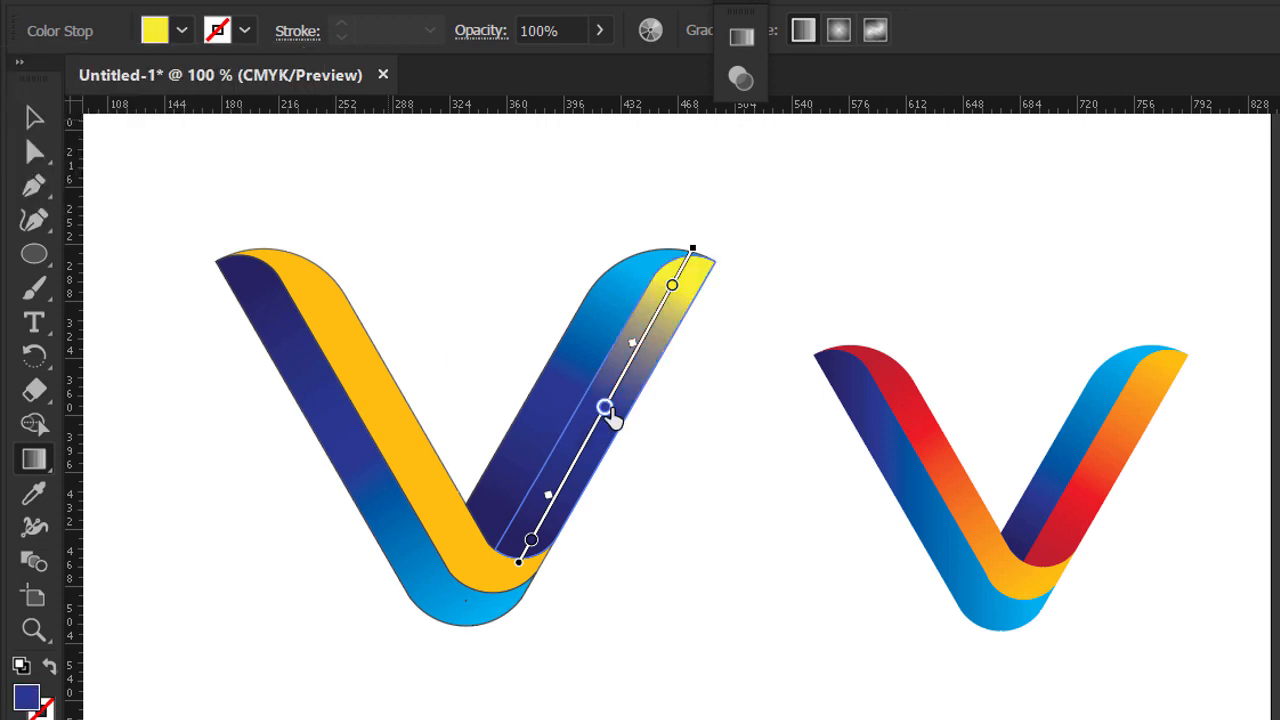
pyautogui.click(182, 30)
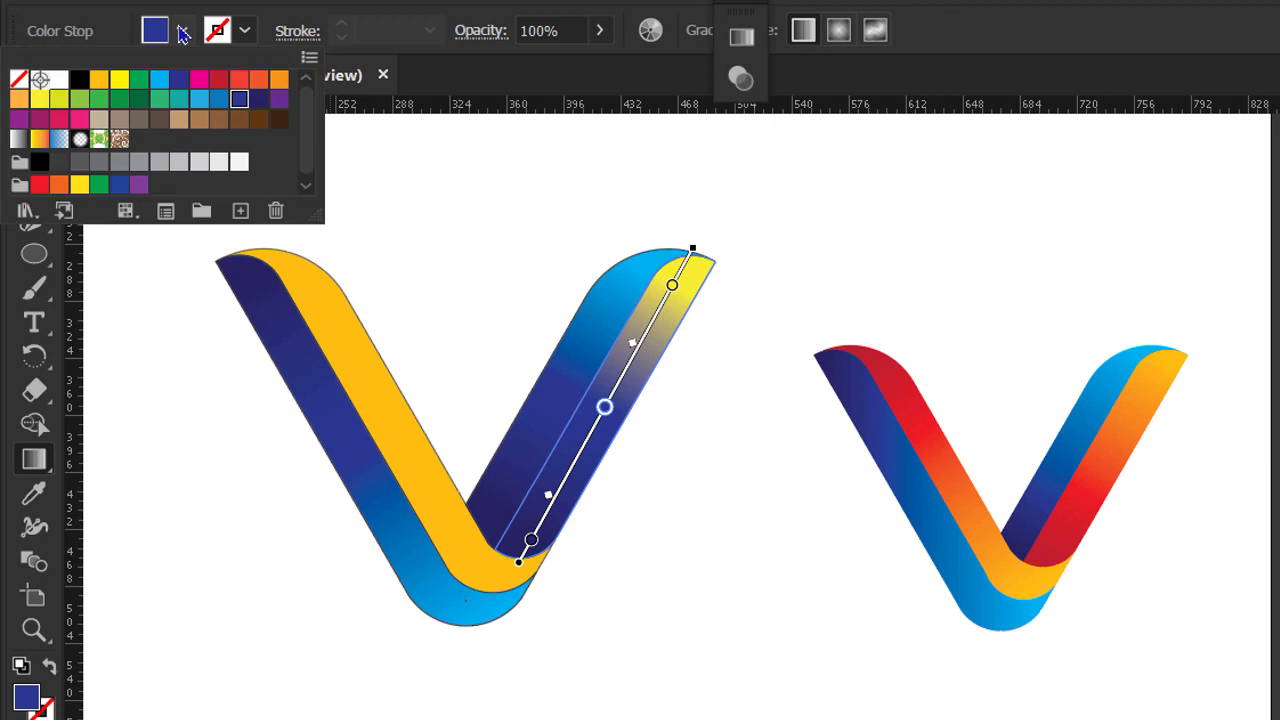
pyautogui.click(99, 82)
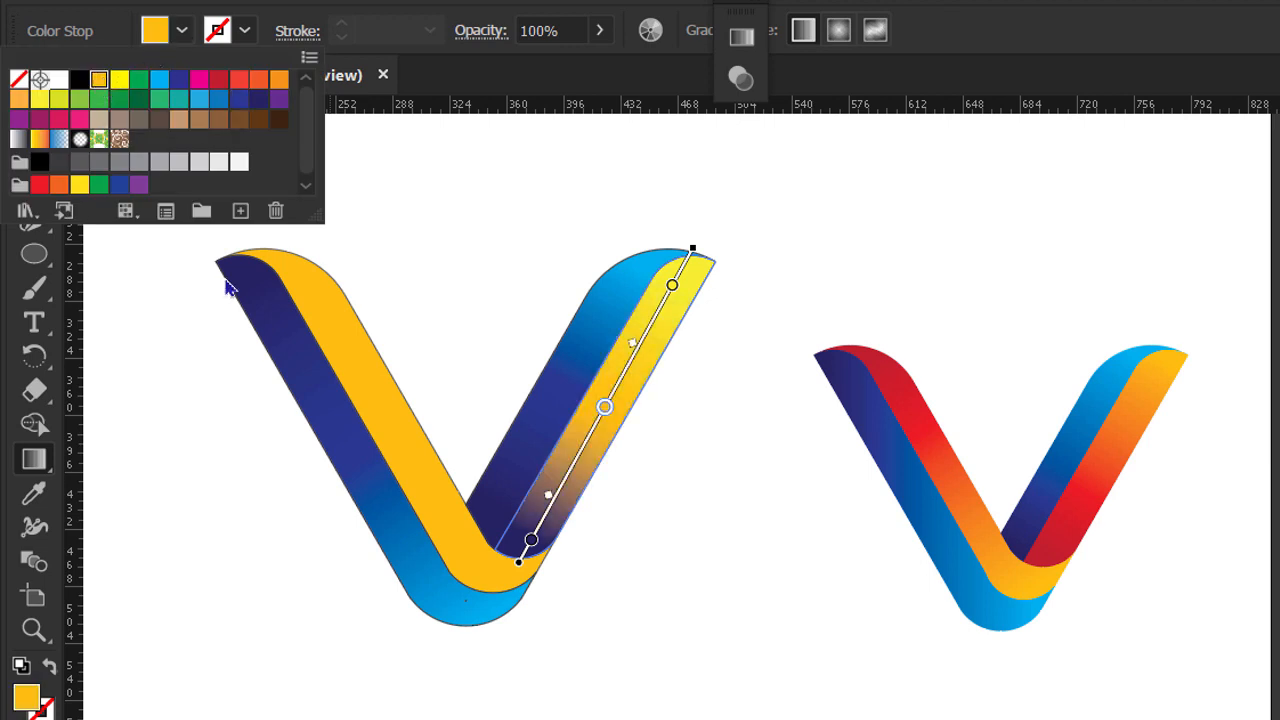
# - Recolour the lowest gradient stop of the right arm's outer band orange
pyautogui.click(525, 545)
pyautogui.click(530, 542)
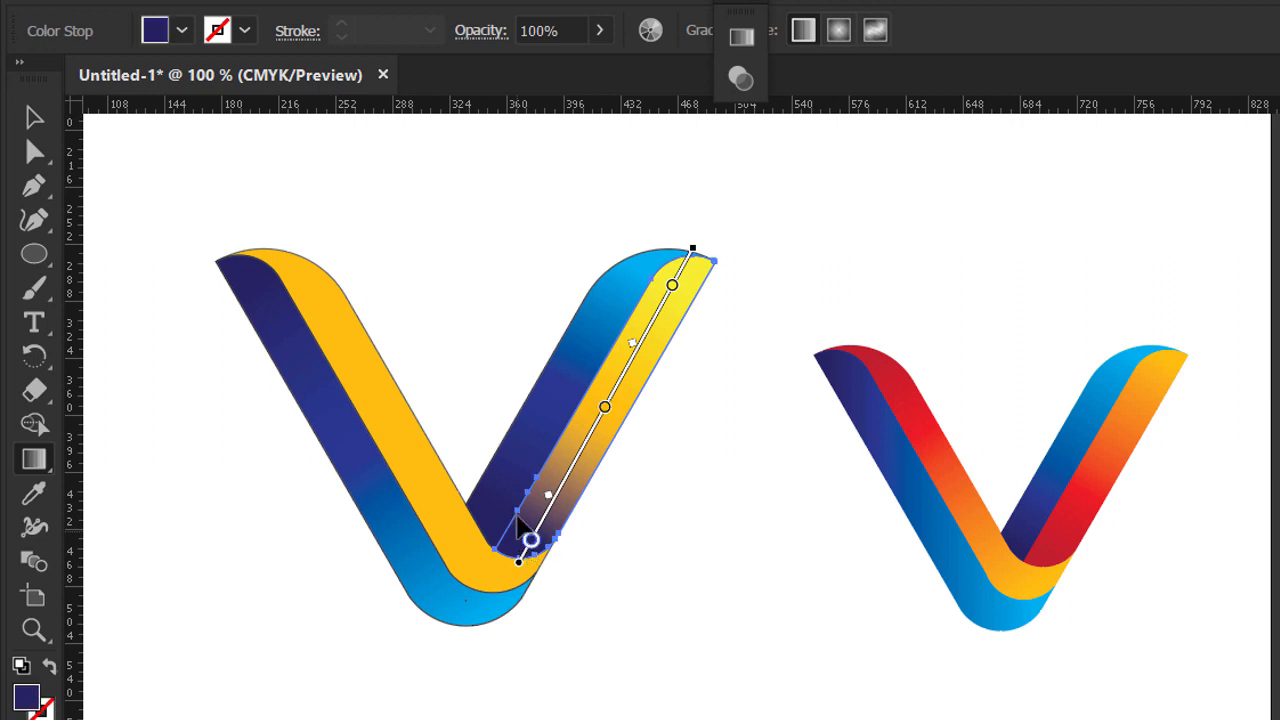
pyautogui.click(155, 31)
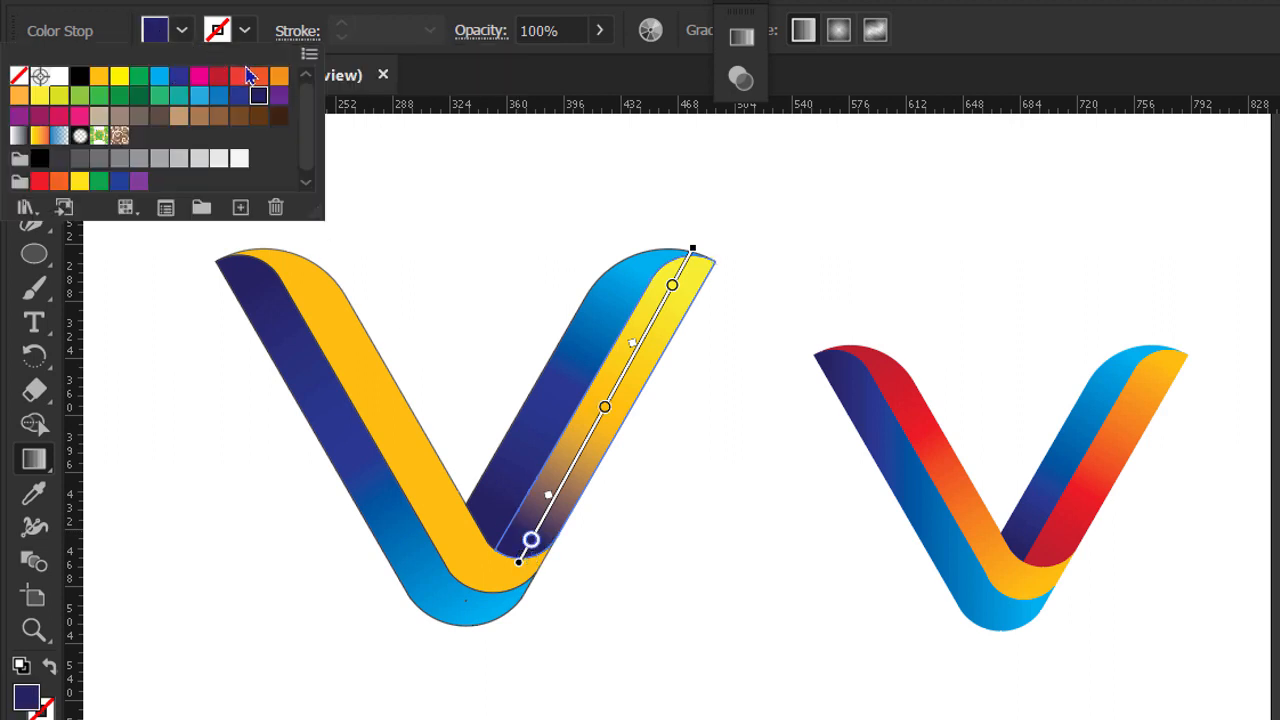
pyautogui.click(20, 98)
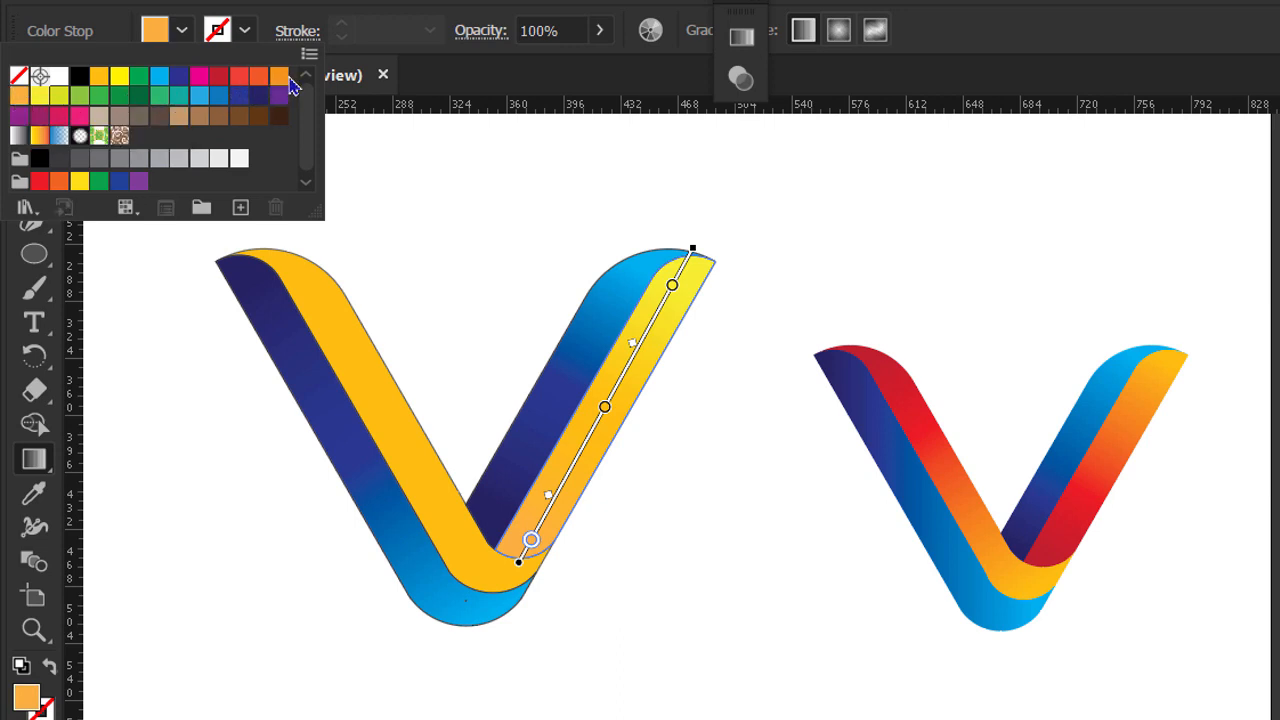
pyautogui.click(280, 82)
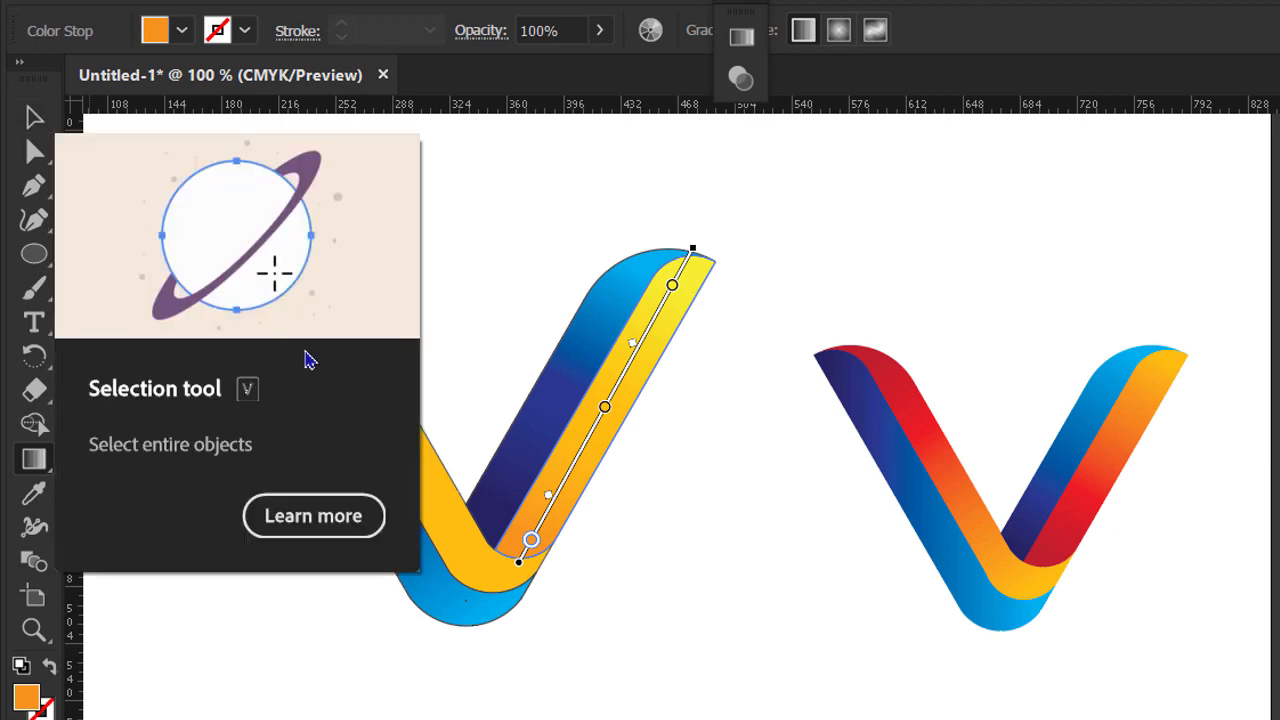
# - Duplicate the golden-yellow stop at the upper end of the right outer band's gradient and place the light-yellow stop just below it
pyautogui.scroll(1, 660, 461)
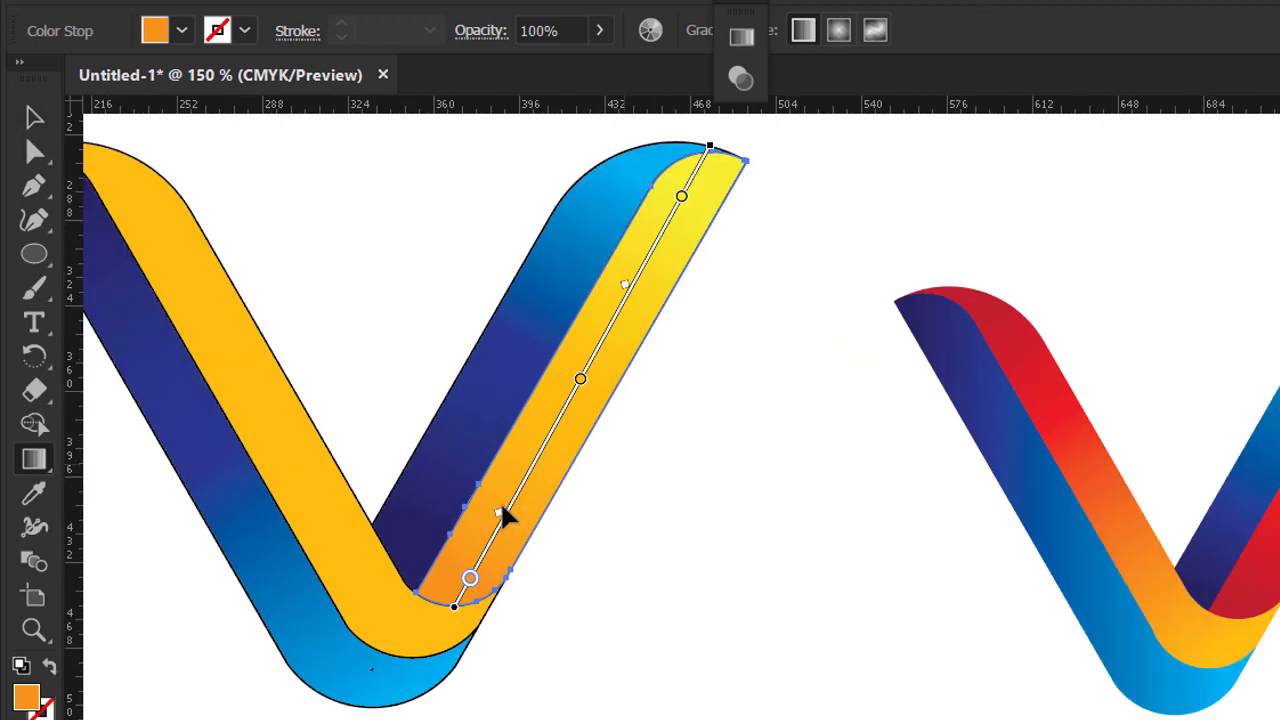
pyautogui.moveTo(500, 503); pyautogui.dragTo(516, 493)
pyautogui.scroll(3, 588, 451)
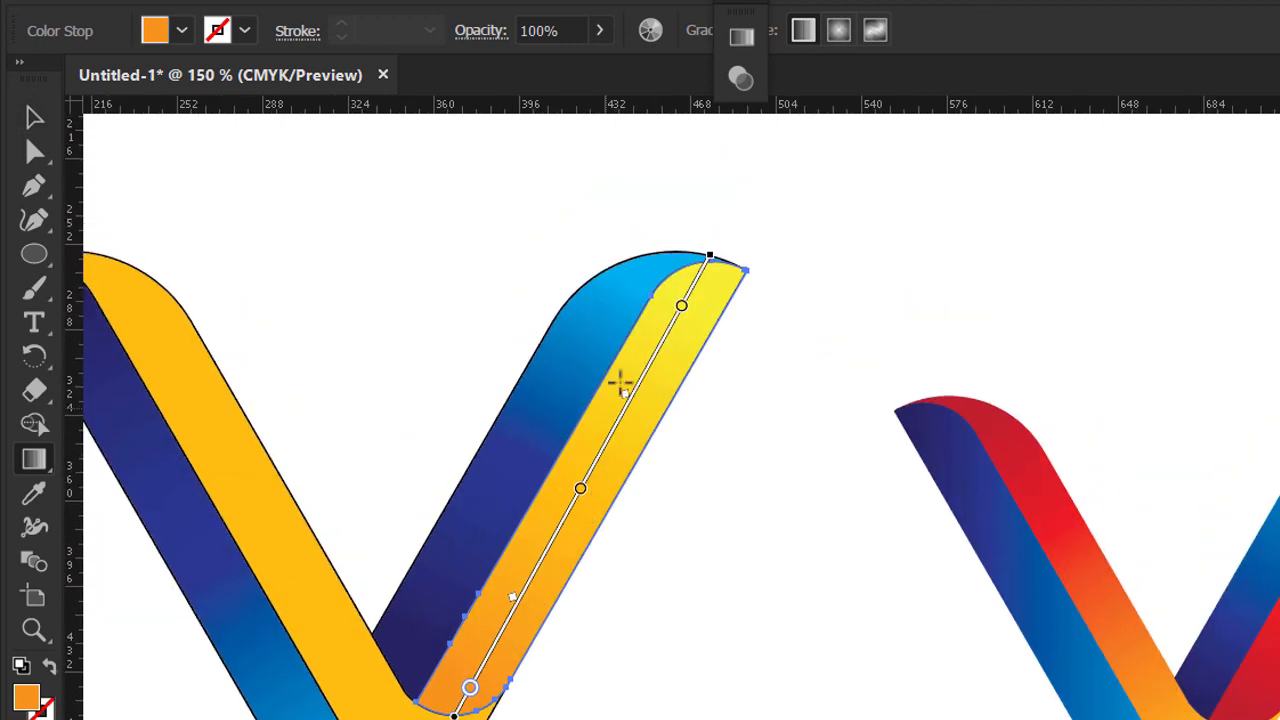
pyautogui.moveTo(682, 312)
pyautogui.mouseDown()
pyautogui.moveTo(672, 352)
pyautogui.moveTo(664, 342)
pyautogui.mouseUp()
pyautogui.moveTo(580, 490)
pyautogui.mouseDown()
pyautogui.moveTo(686, 369)
pyautogui.moveTo(730, 290)
pyautogui.mouseUp()
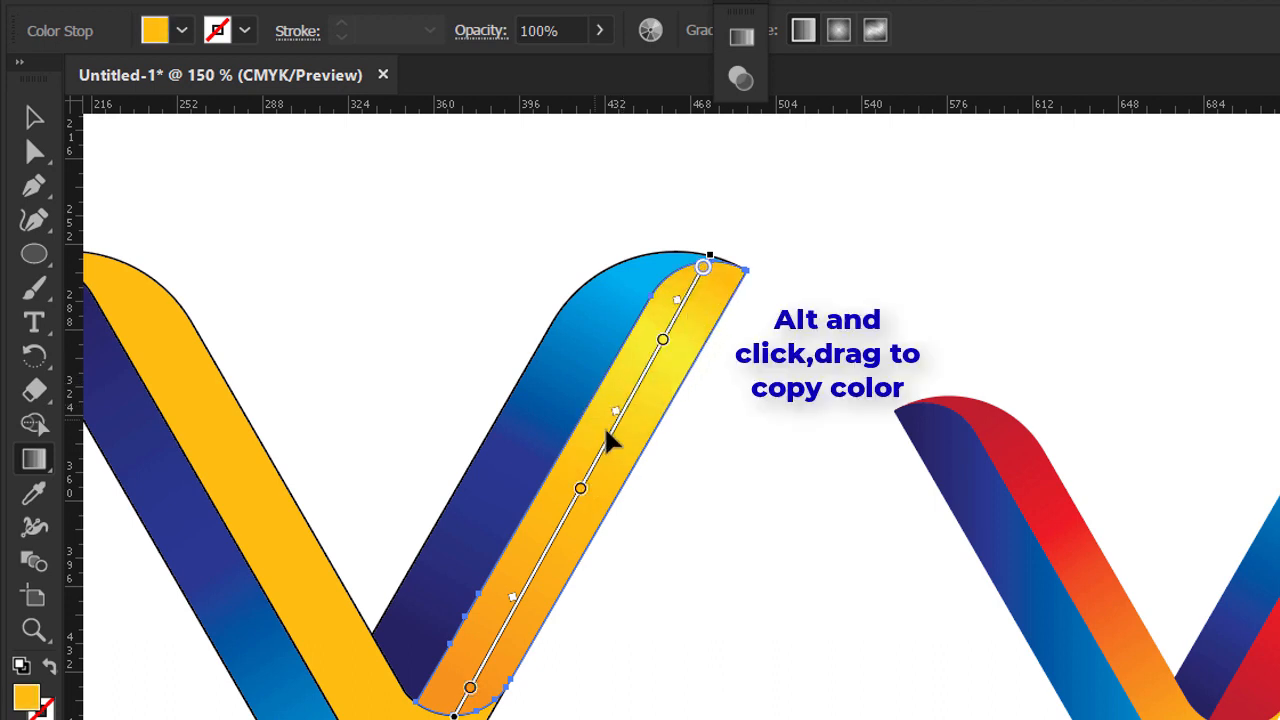
pyautogui.moveTo(613, 410)
pyautogui.mouseDown()
pyautogui.moveTo(659, 371)
pyautogui.moveTo(680, 309)
pyautogui.mouseUp()
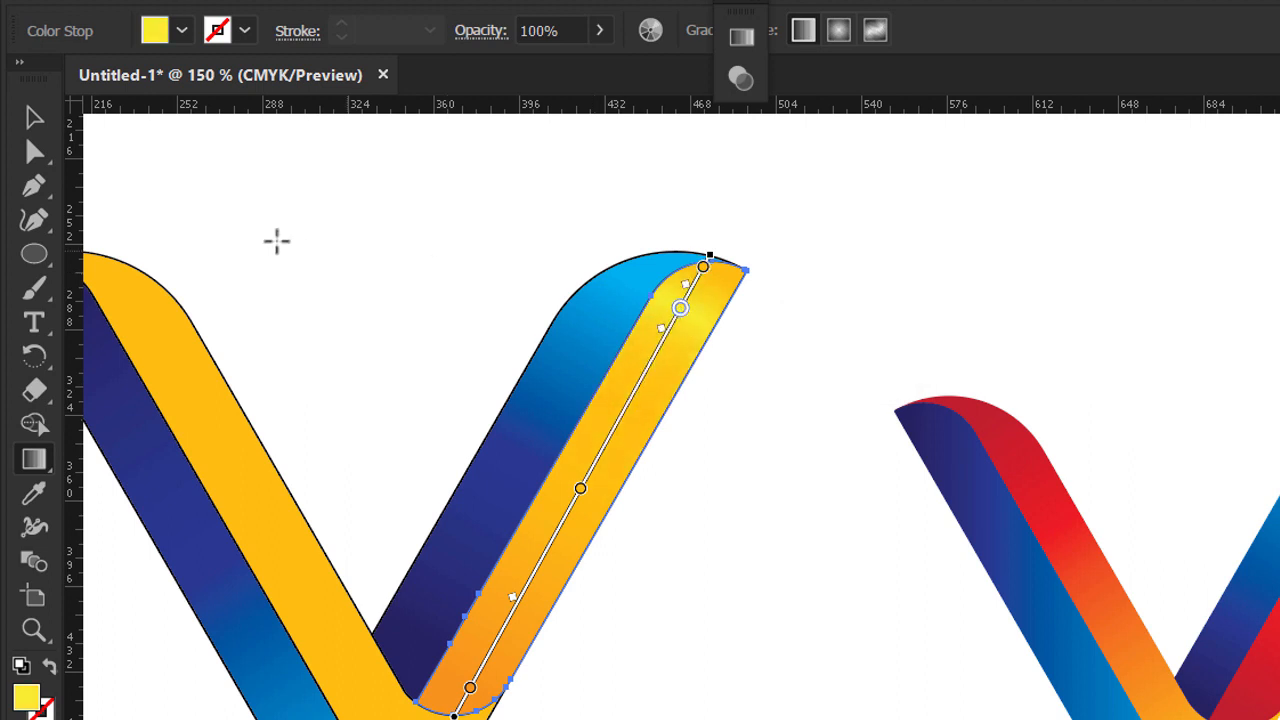
pyautogui.click(31, 119)
pyautogui.click(387, 270)
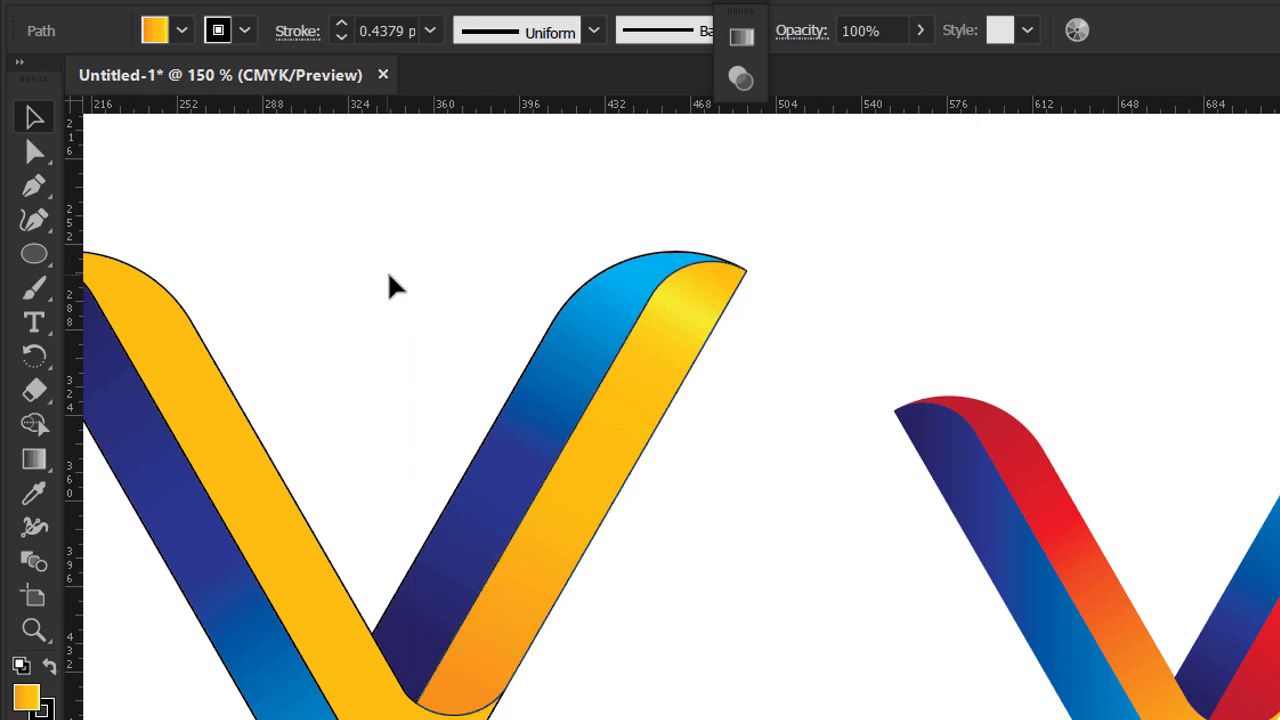
# - Duplicate the middle dark-blue stop beyond the upper end of the right inner band's gradient and shift the light-blue stop slightly down
pyautogui.click(574, 345)
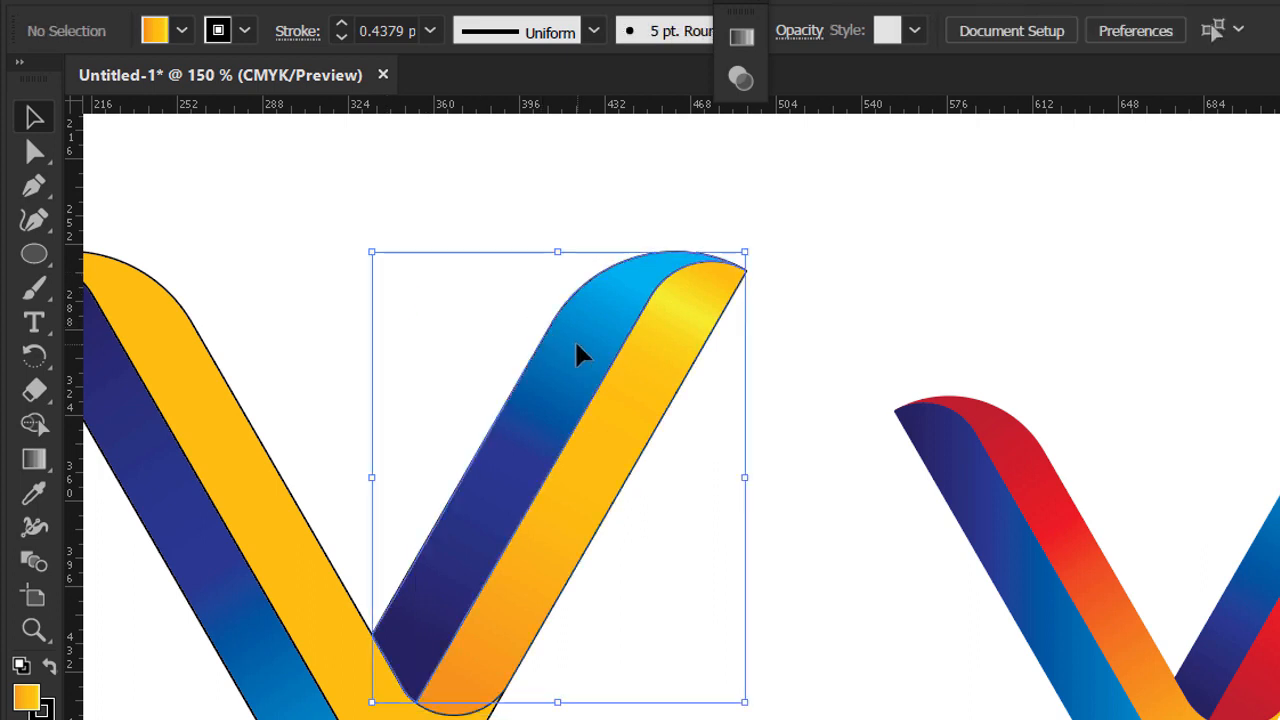
pyautogui.click(35, 460)
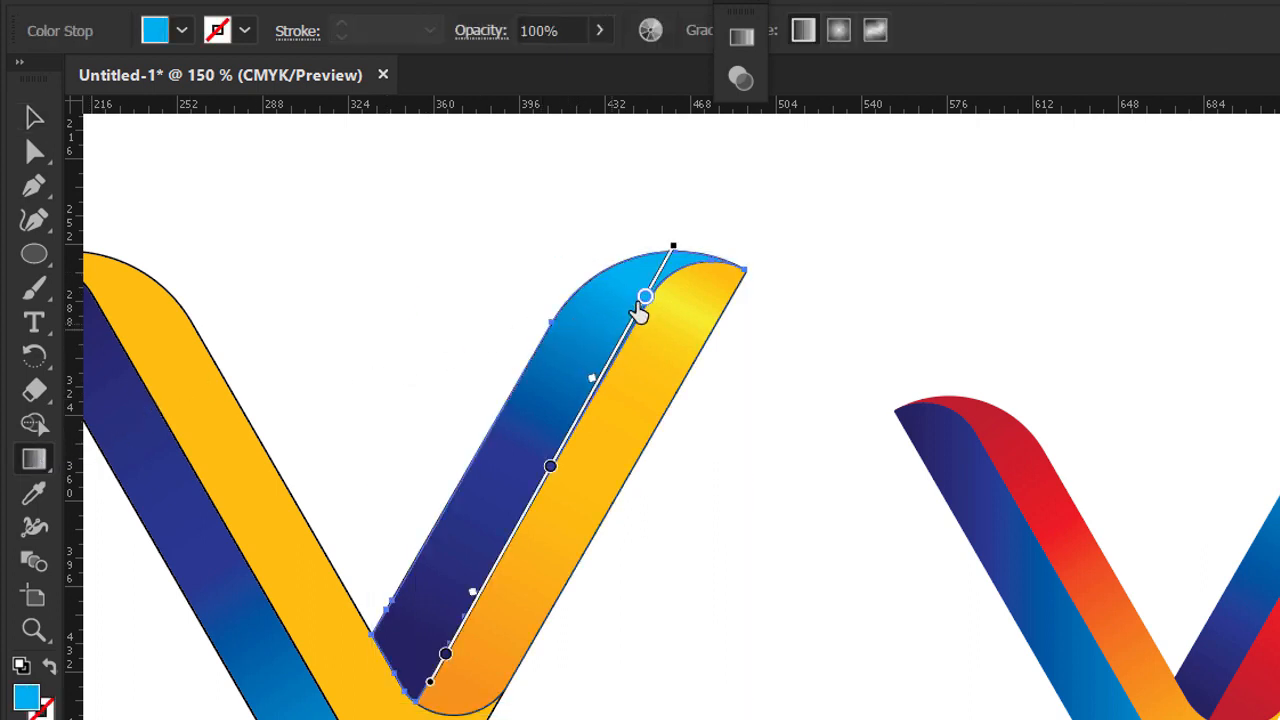
pyautogui.moveTo(550, 466)
pyautogui.mouseDown()
pyautogui.moveTo(668, 340)
pyautogui.moveTo(709, 274)
pyautogui.moveTo(677, 271)
pyautogui.moveTo(680, 246)
pyautogui.moveTo(713, 224)
pyautogui.mouseUp()
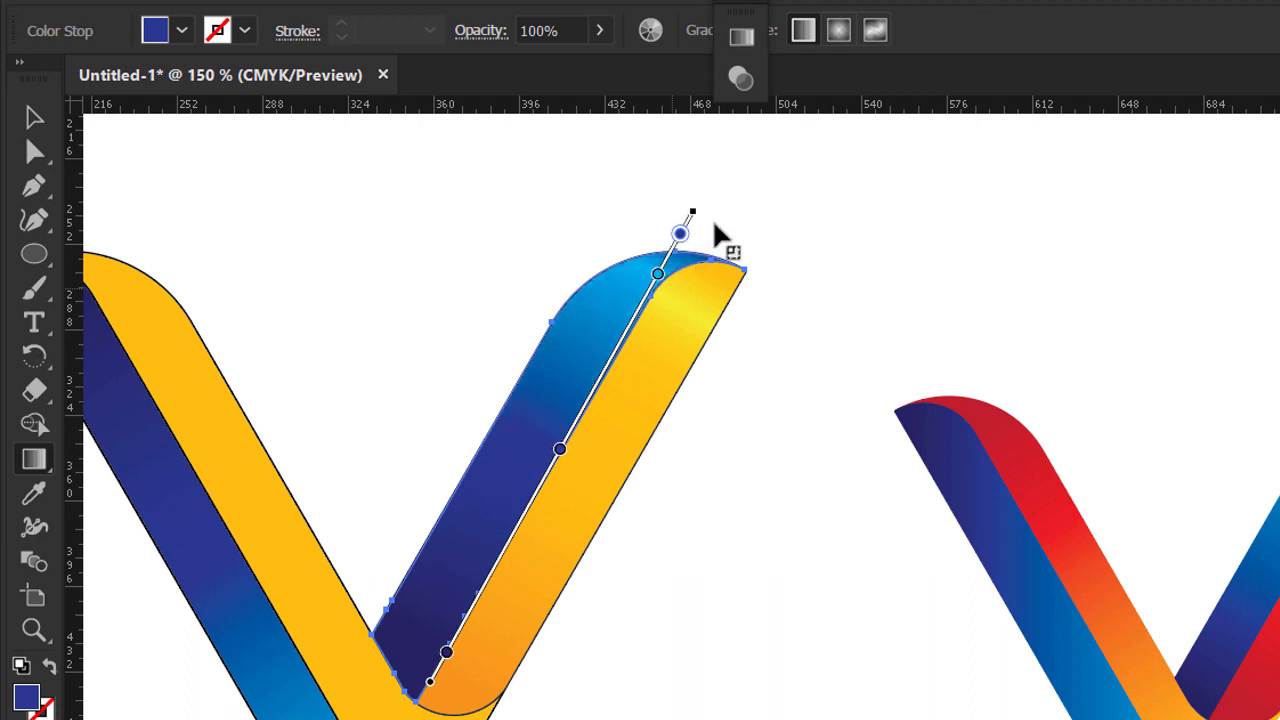
pyautogui.moveTo(656, 283); pyautogui.dragTo(649, 292)
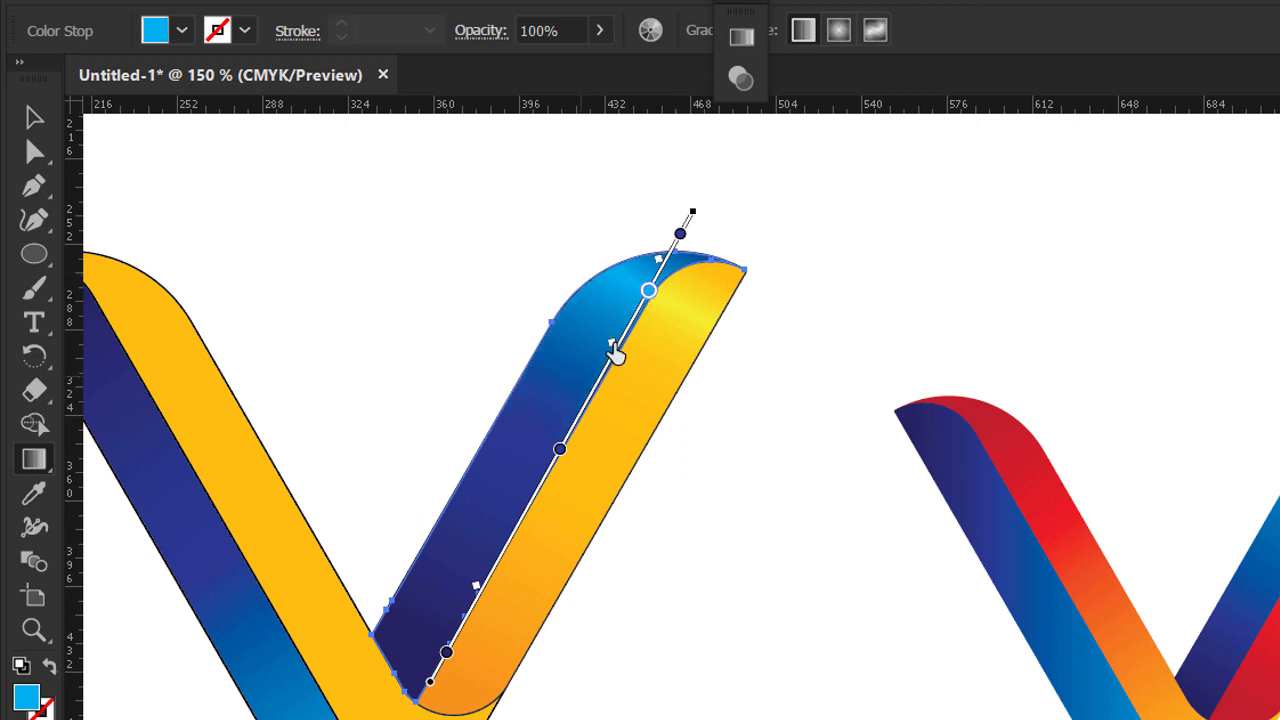
# - Shift the light-blue stop up the left outer blue band's gradient and tilt the gradient line to a slightly flatter diagonal
pyautogui.click(34, 117)
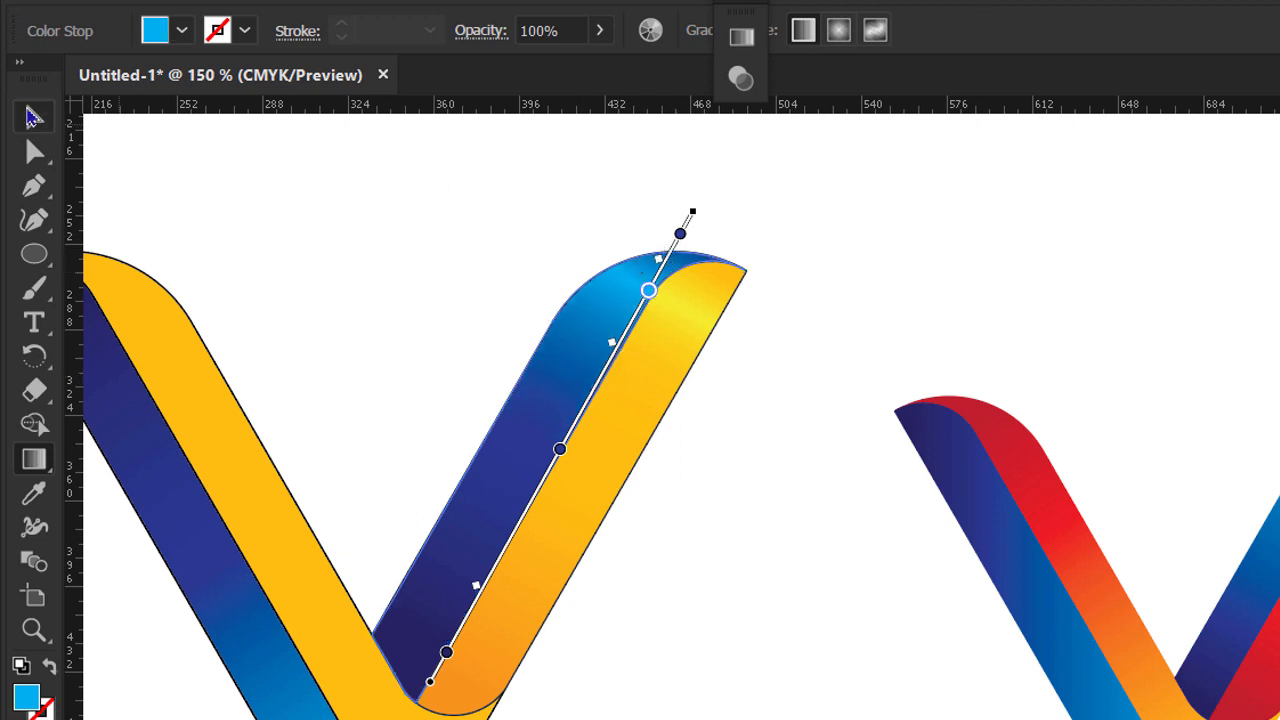
pyautogui.click(270, 330)
pyautogui.hotkey('ctrl', '0')
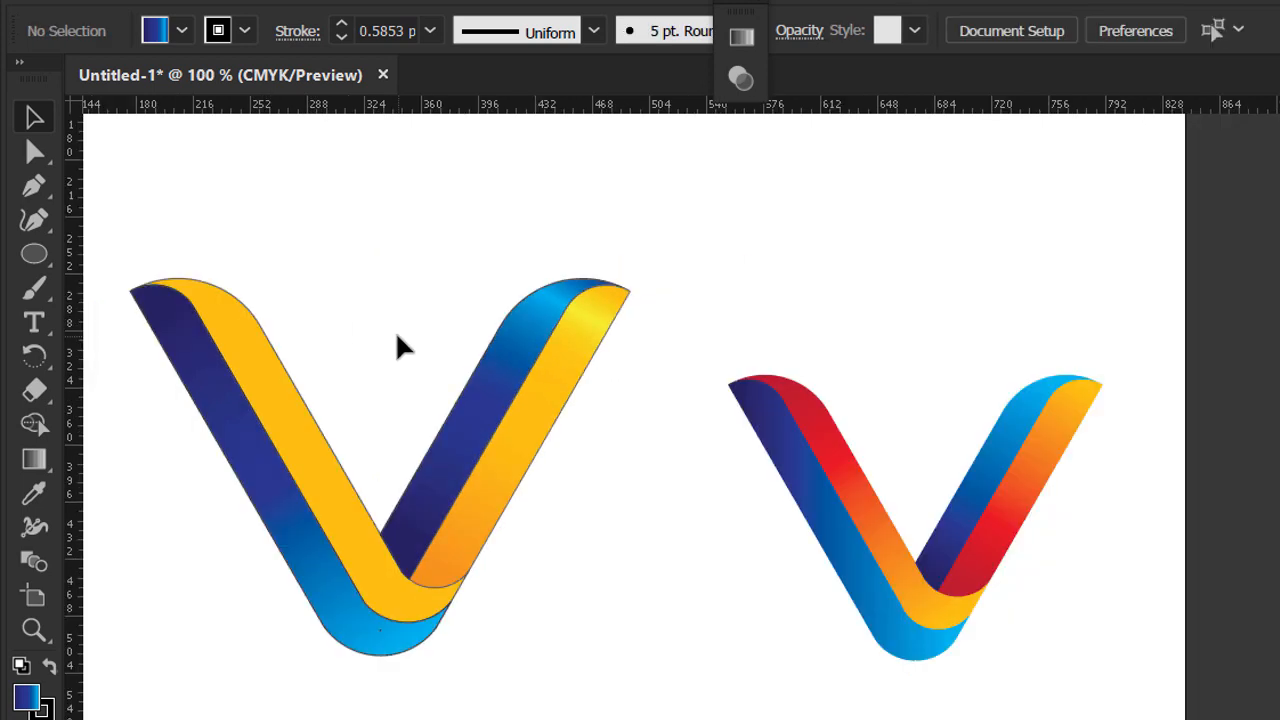
pyautogui.scroll(-3, 460, 415)
pyautogui.hscroll(-3, 460, 415)
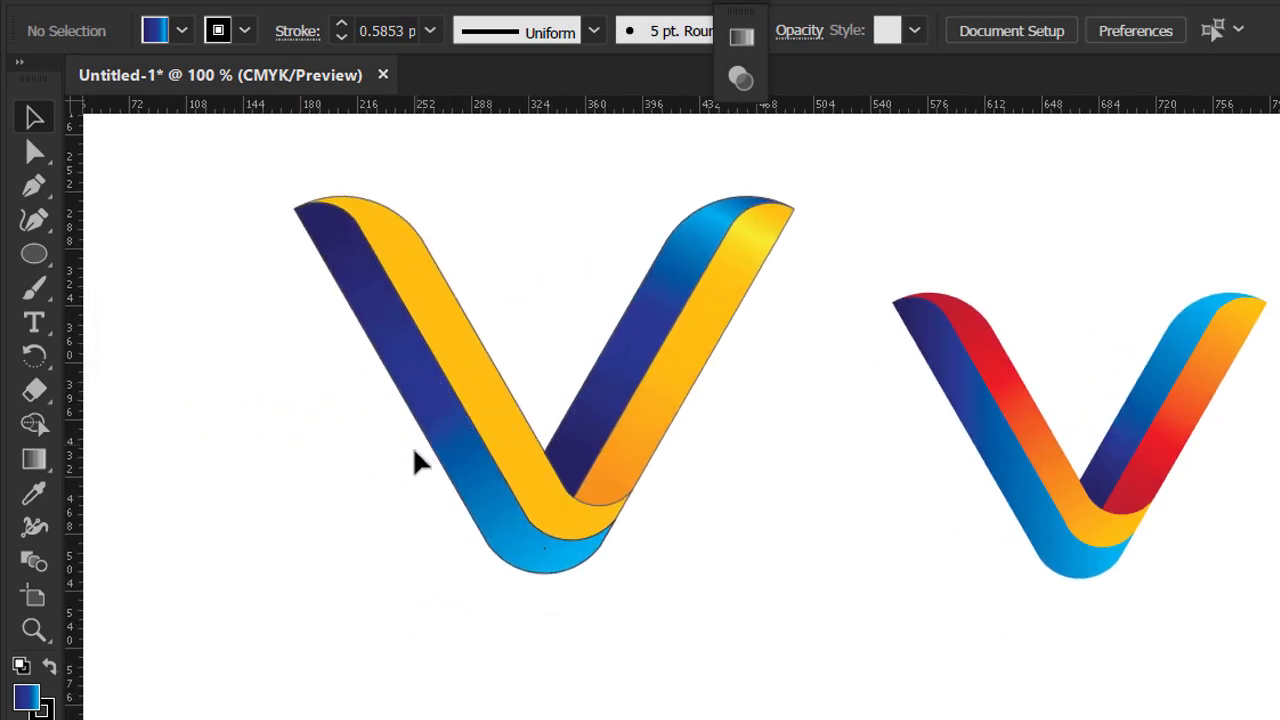
pyautogui.click(438, 443)
pyautogui.scroll(-3, 434, 433)
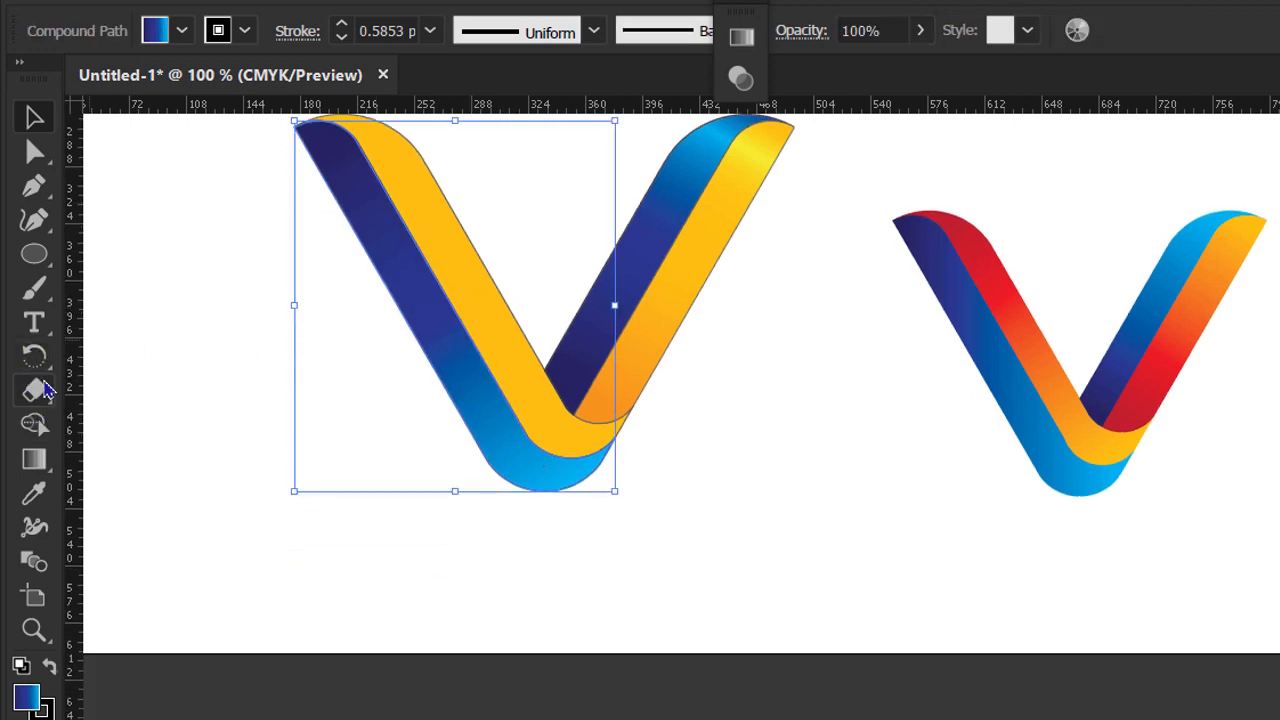
pyautogui.click(34, 458)
pyautogui.scroll(2, 452, 483)
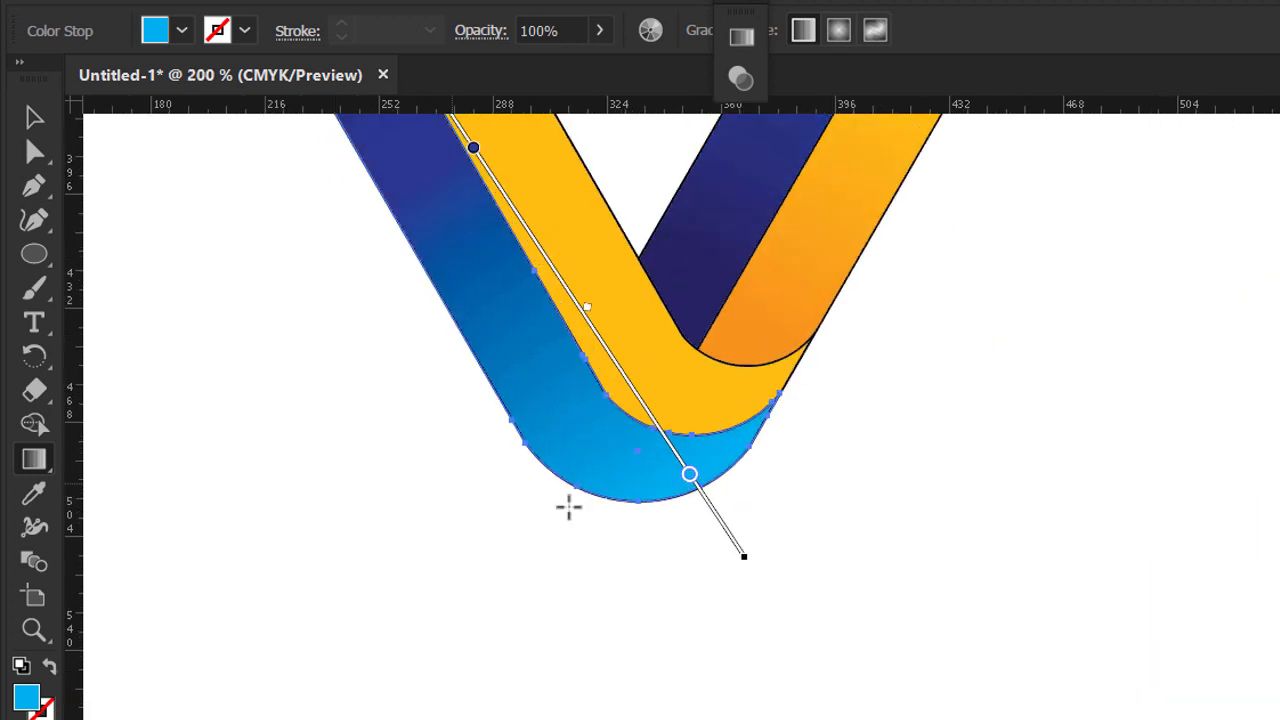
pyautogui.moveTo(684, 478); pyautogui.dragTo(652, 452)
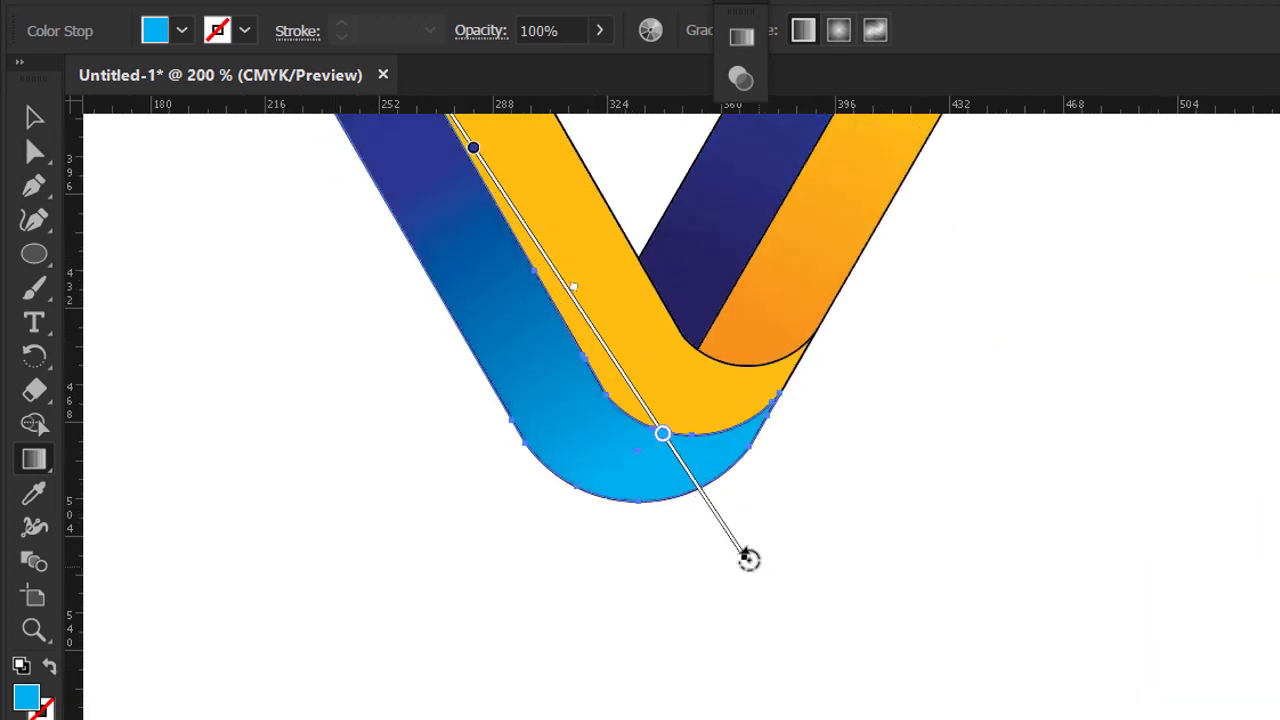
pyautogui.moveTo(751, 559); pyautogui.dragTo(777, 474)
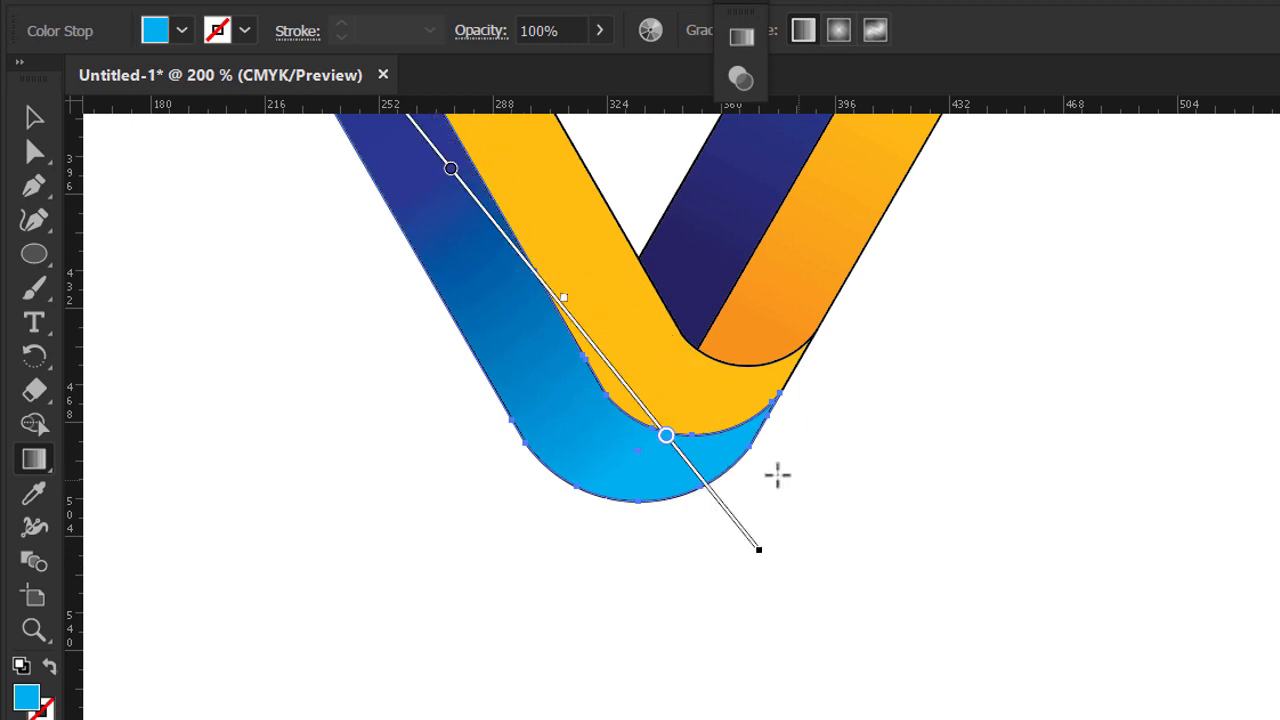
# - Duplicate the middle dark-blue stop beyond the light-blue stop of the left outer band's gradient and shift the preceding midpoint towards the light-blue stop
pyautogui.scroll(1, 468, 283)
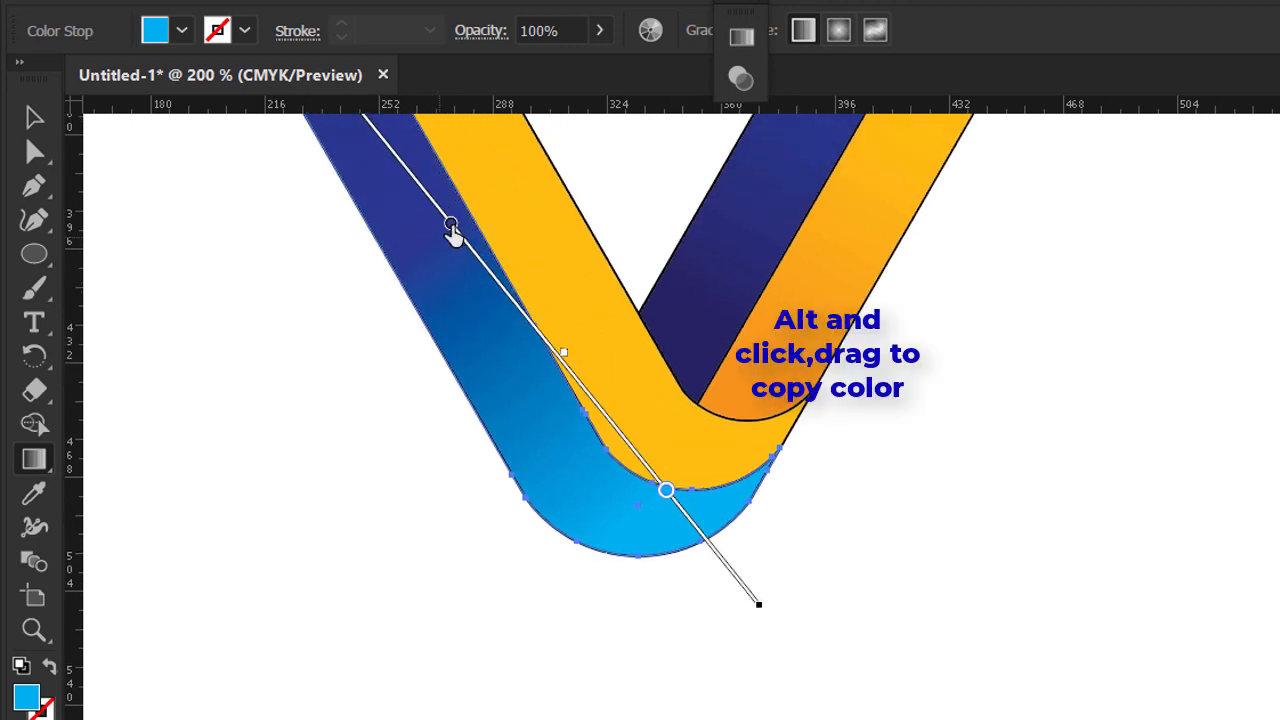
pyautogui.moveTo(451, 223); pyautogui.dragTo(723, 561)
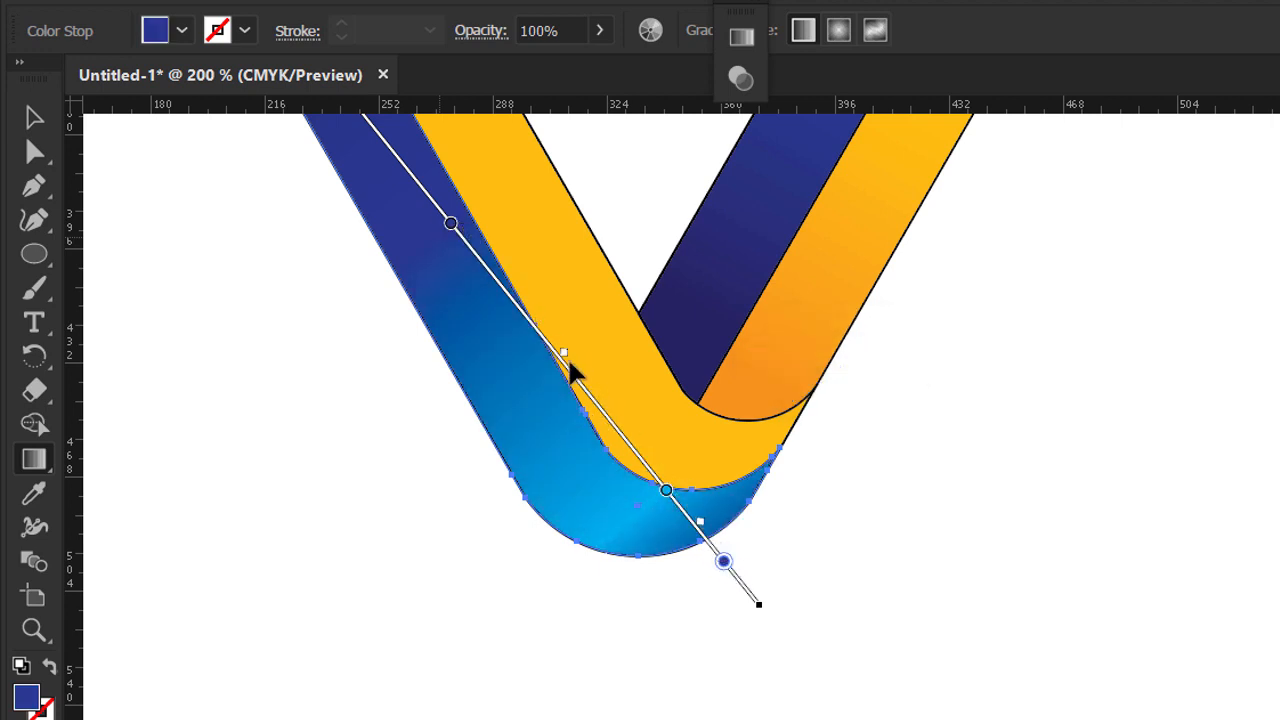
pyautogui.moveTo(564, 354); pyautogui.dragTo(615, 432)
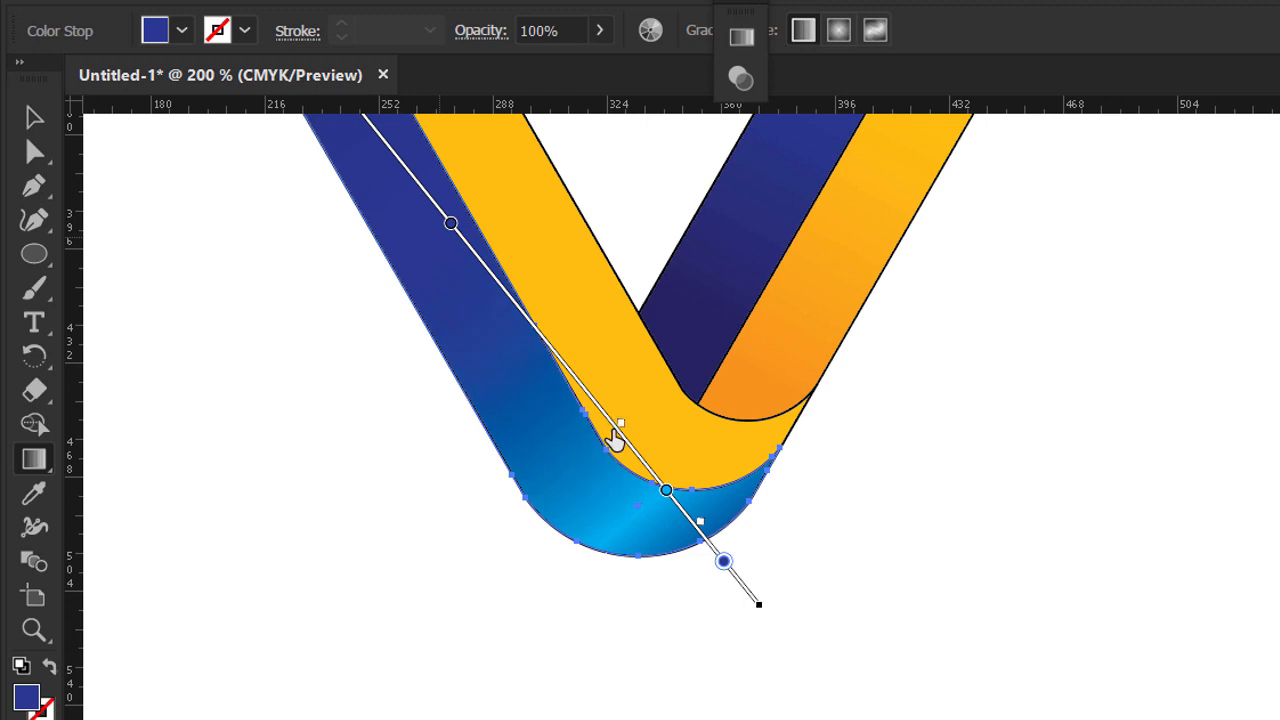
pyautogui.scroll(-2, 615, 440)
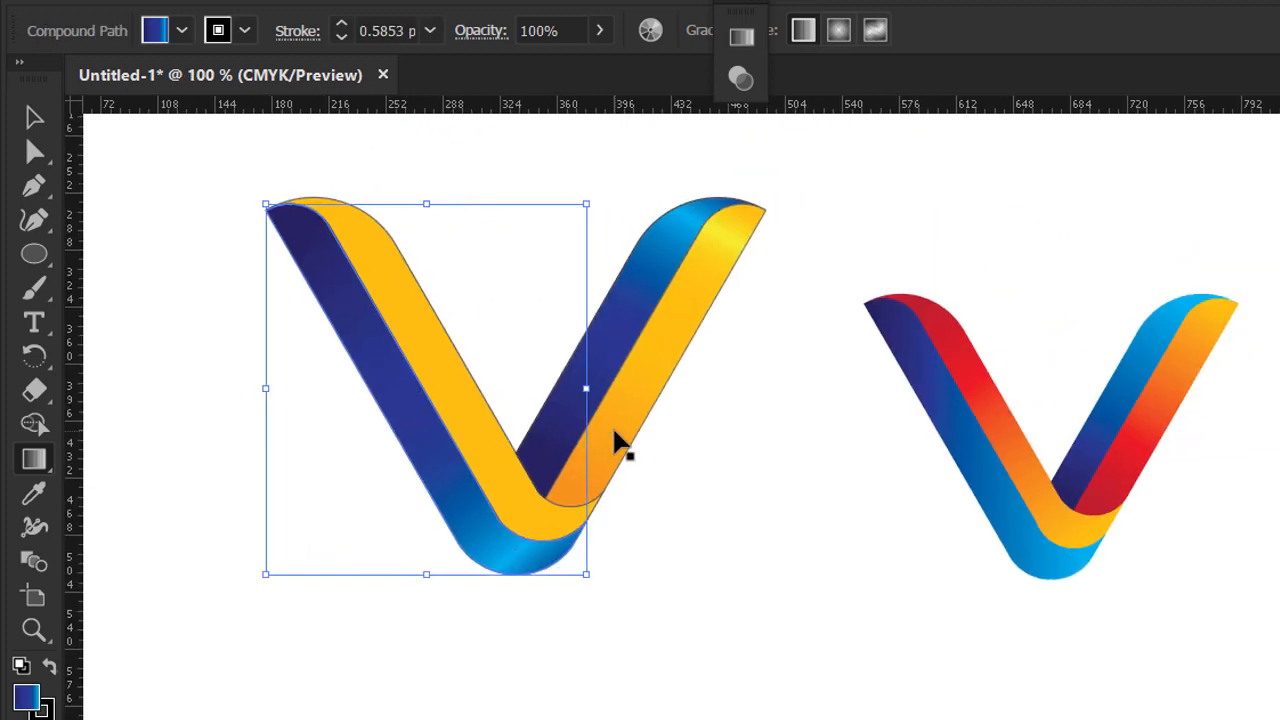
pyautogui.hscroll(2, 617, 443)
pyautogui.press('/')
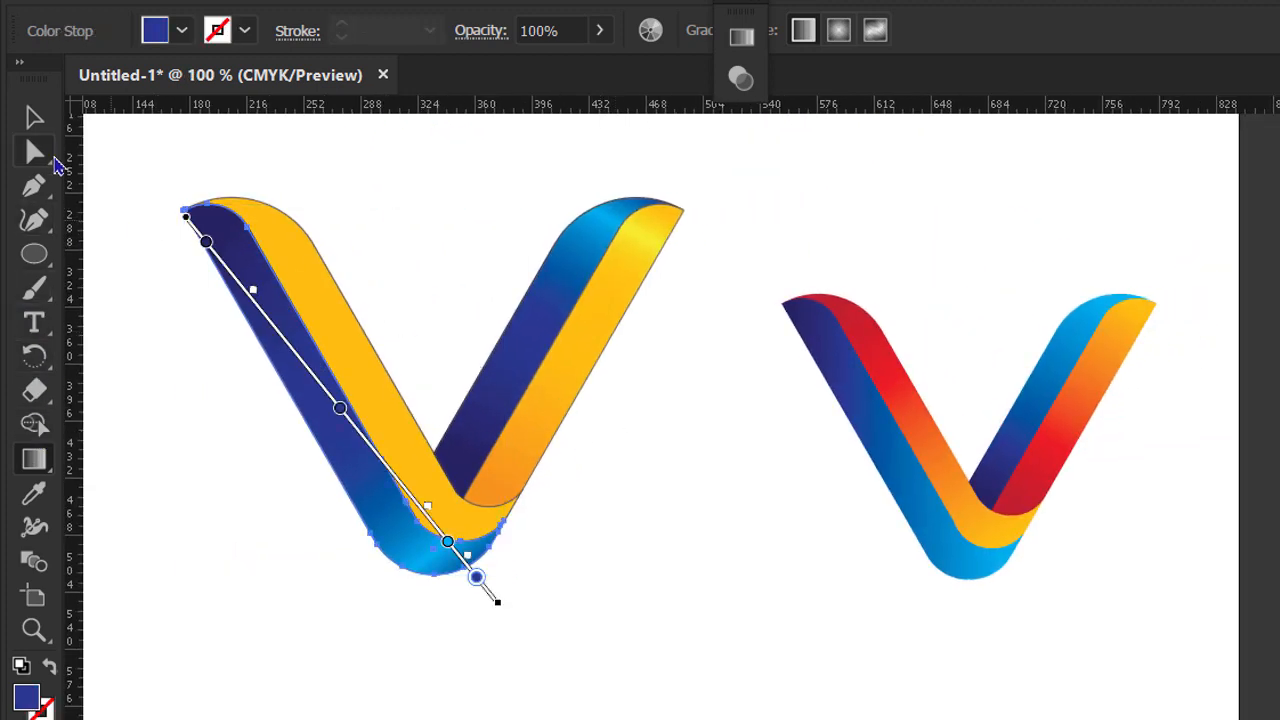
# - Copy the right outer band's yellow-orange gradient onto the flat golden-yellow band of the left arm
pyautogui.click(38, 119)
pyautogui.click(346, 345)
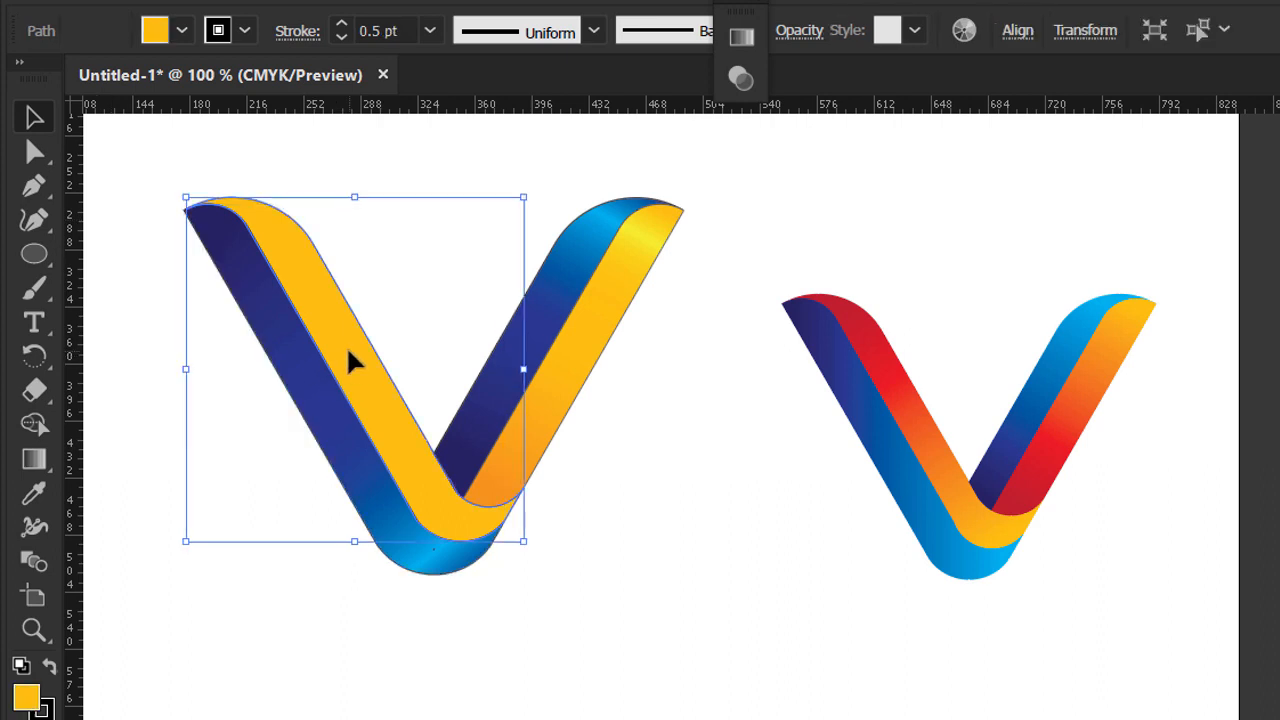
pyautogui.click(30, 466)
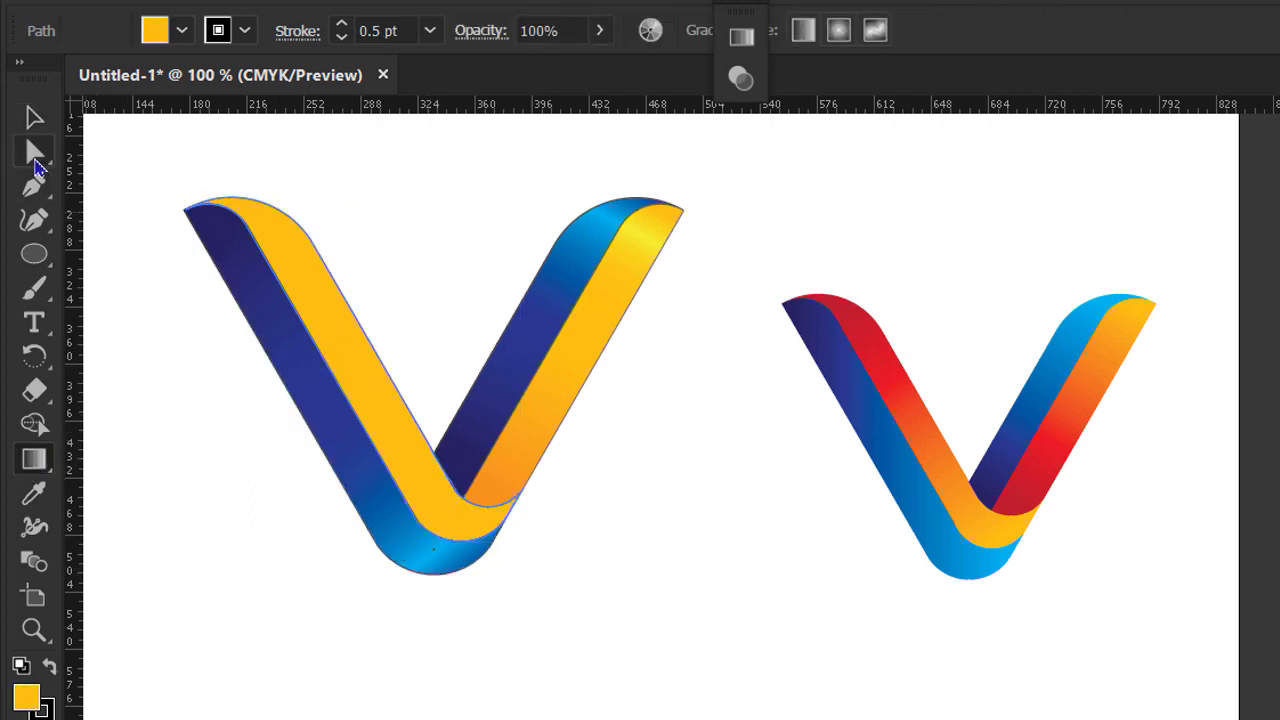
pyautogui.click(35, 148)
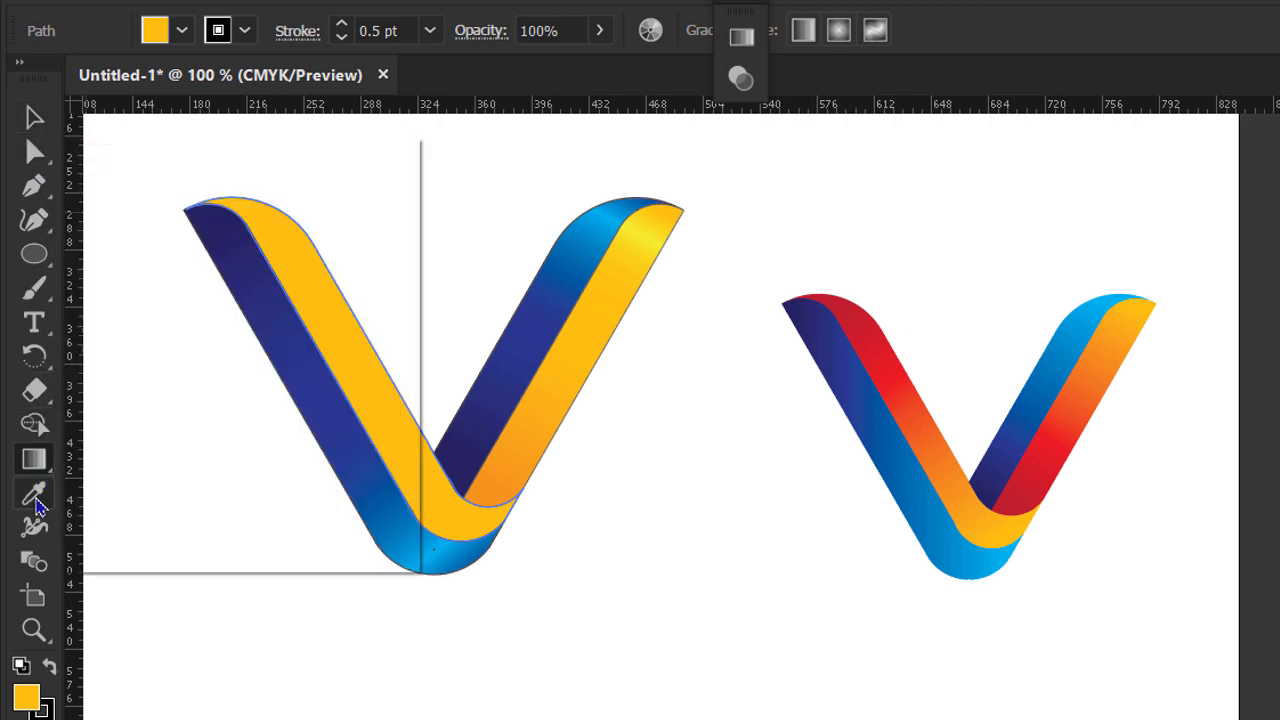
pyautogui.click(35, 503)
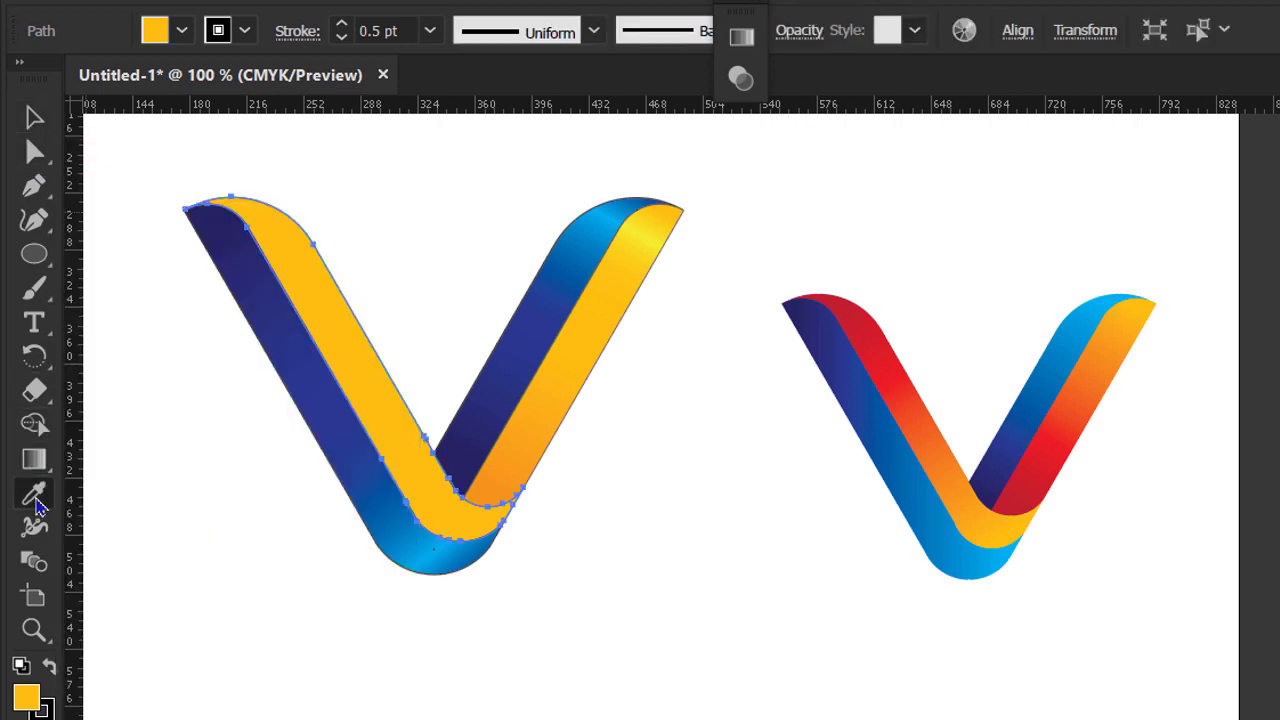
pyautogui.click(532, 412)
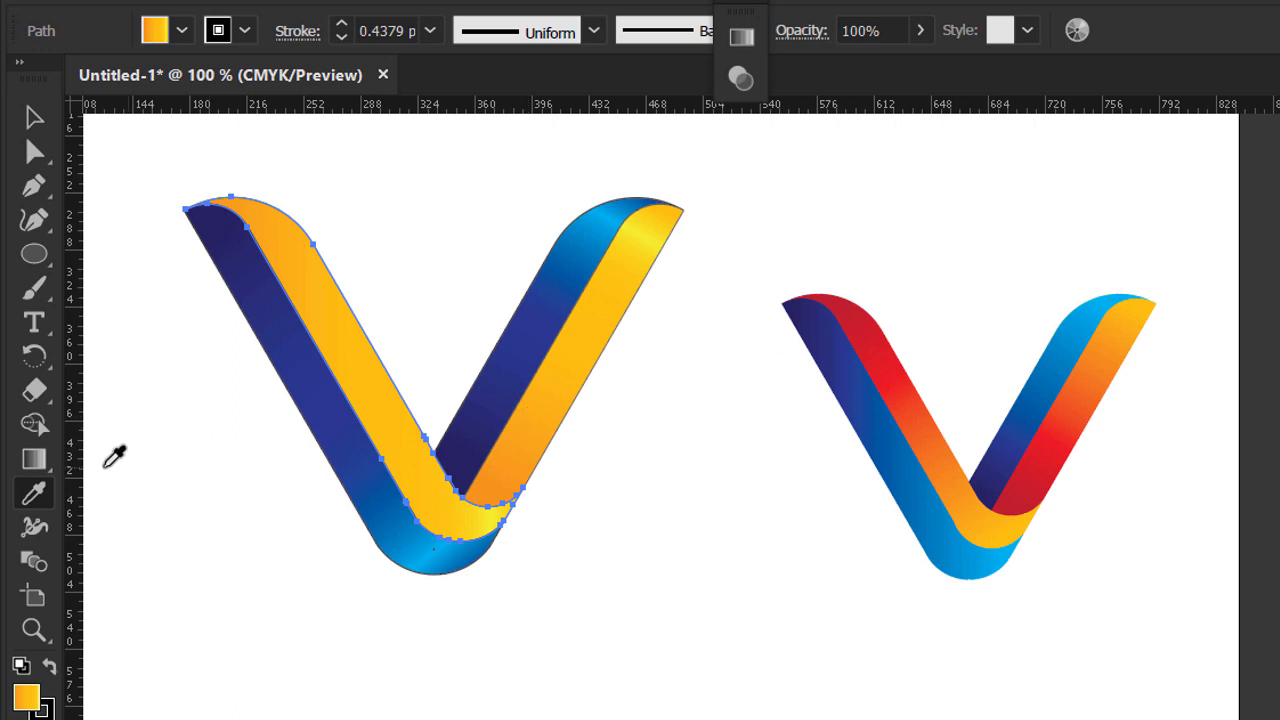
# - Rotate the left yellow band's horizontal gradient to a diagonal running down towards the bend of the V
pyautogui.click(35, 462)
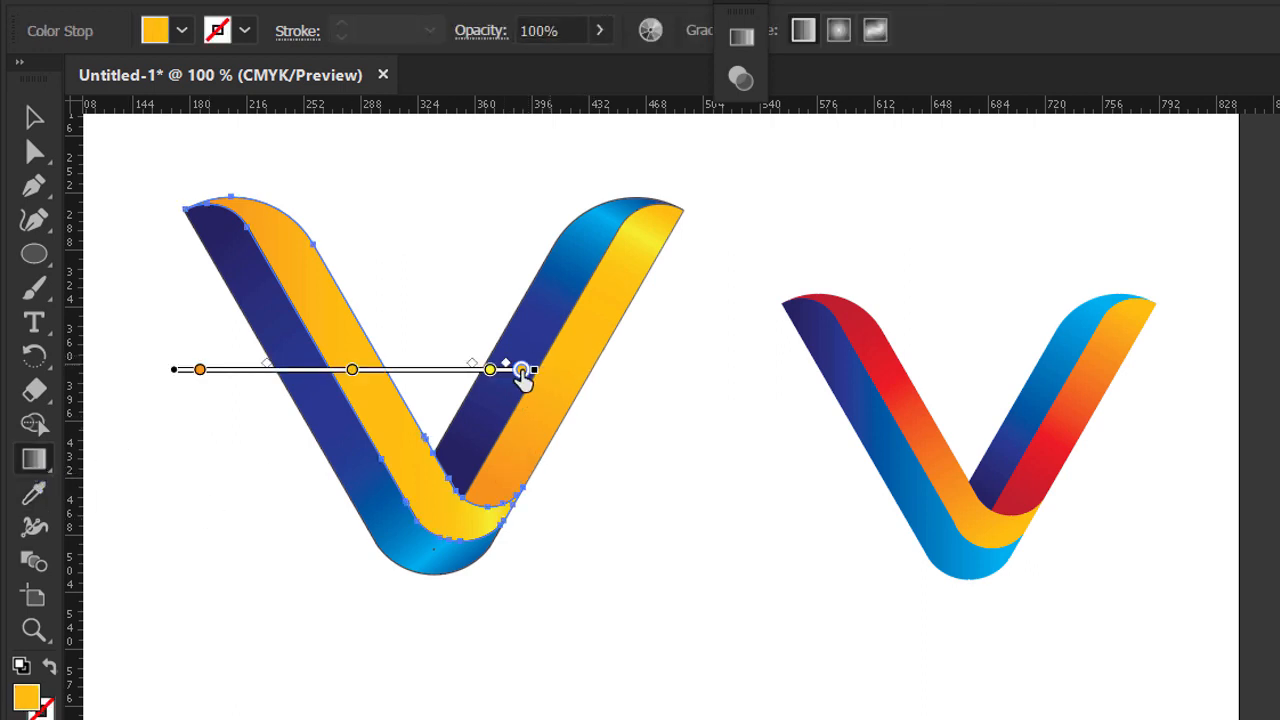
pyautogui.moveTo(545, 370)
pyautogui.mouseDown()
pyautogui.moveTo(554, 529)
pyautogui.moveTo(457, 663)
pyautogui.moveTo(466, 646)
pyautogui.mouseUp()
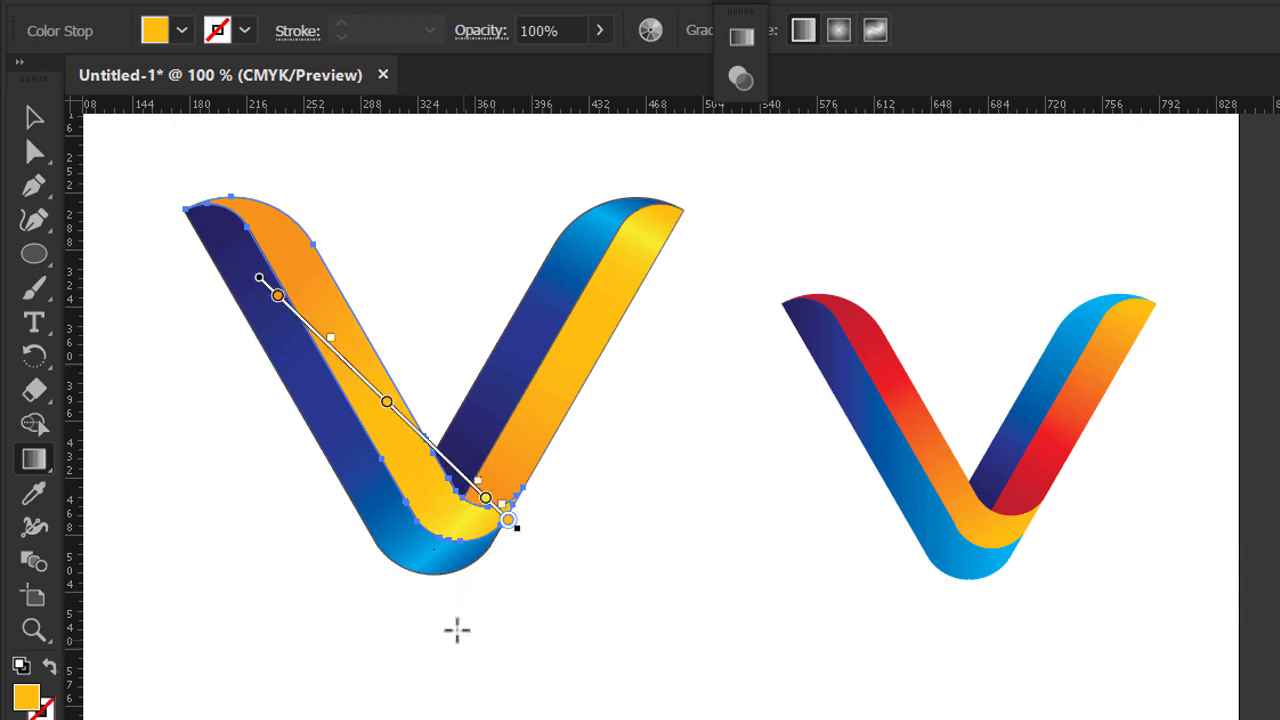
pyautogui.scroll(2, 508, 540)
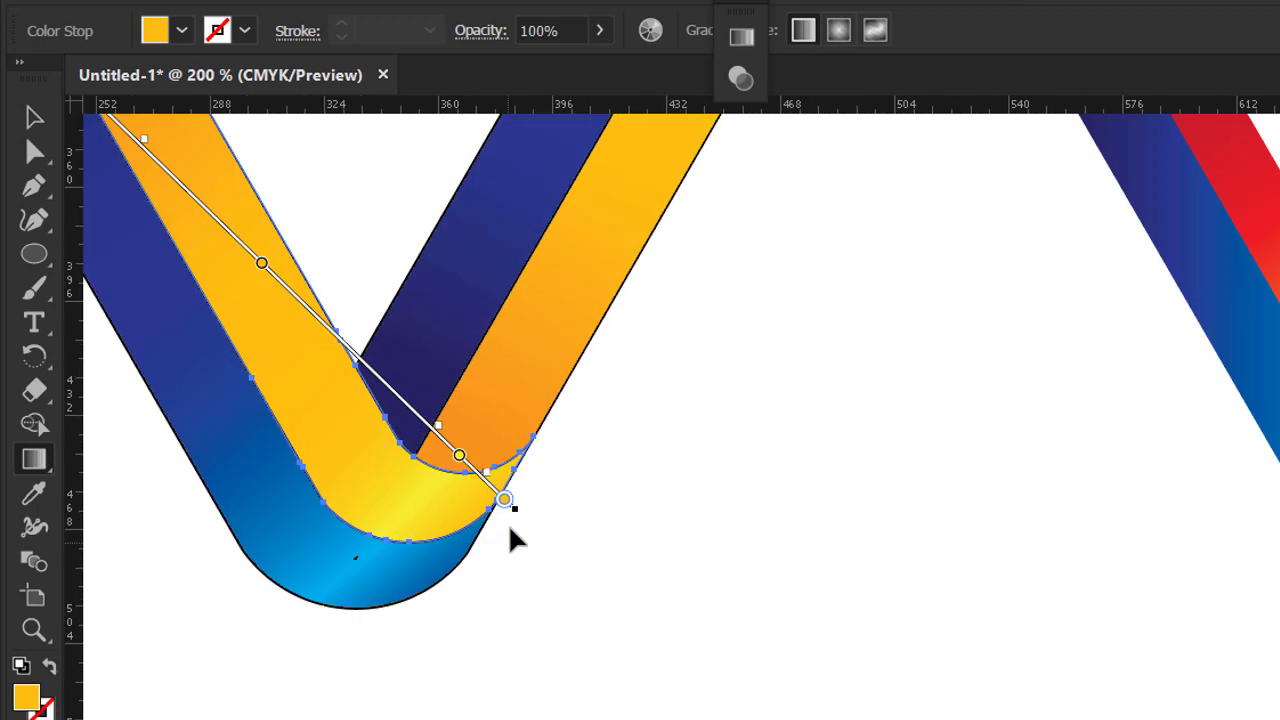
# - Move the middle golden-yellow stop of the left yellow band's gradient towards the bend, fine-tune the gradient's position, and deselect the band
pyautogui.click(420, 428)
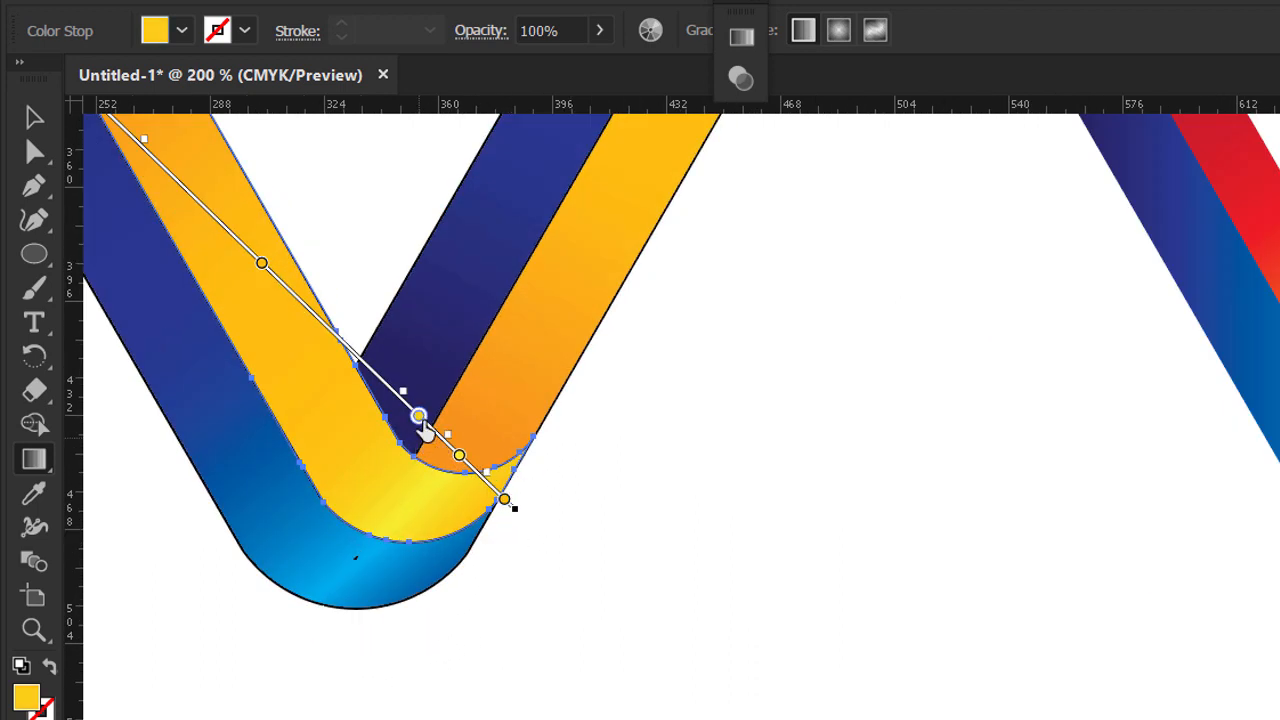
pyautogui.moveTo(418, 418); pyautogui.dragTo(386, 486)
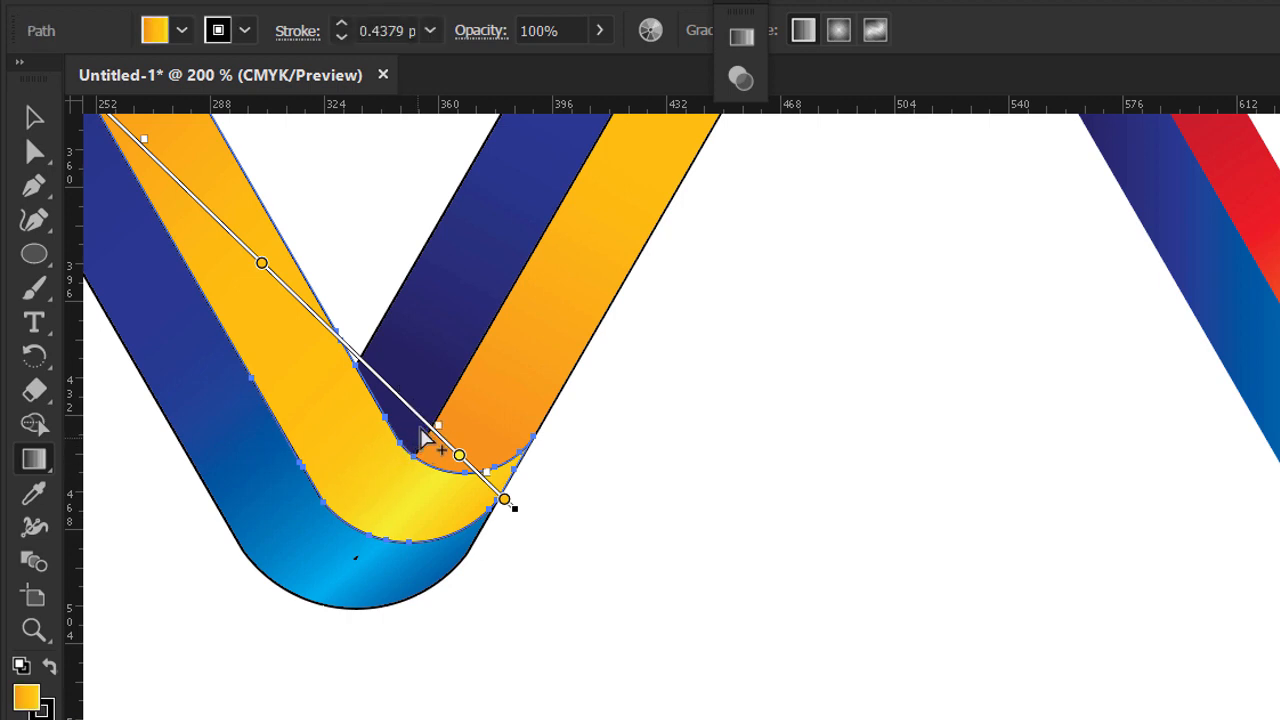
pyautogui.moveTo(421, 420); pyautogui.dragTo(427, 427)
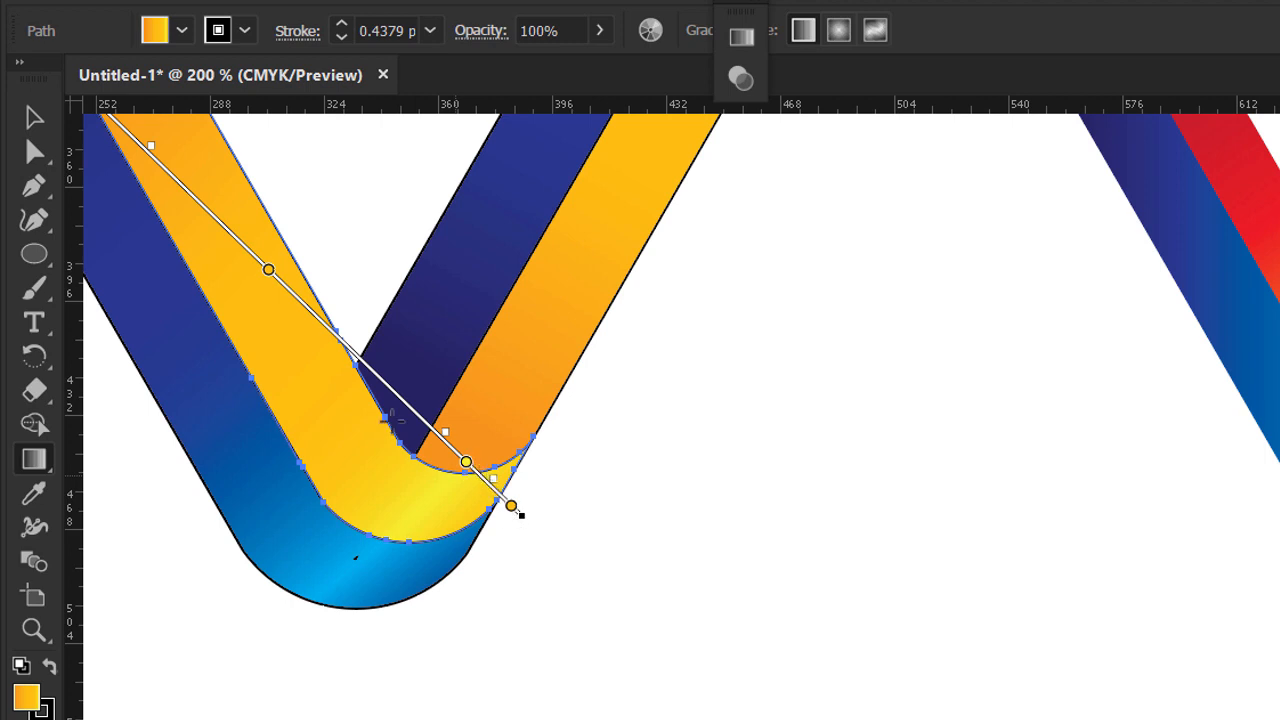
pyautogui.moveTo(268, 270); pyautogui.dragTo(313, 313)
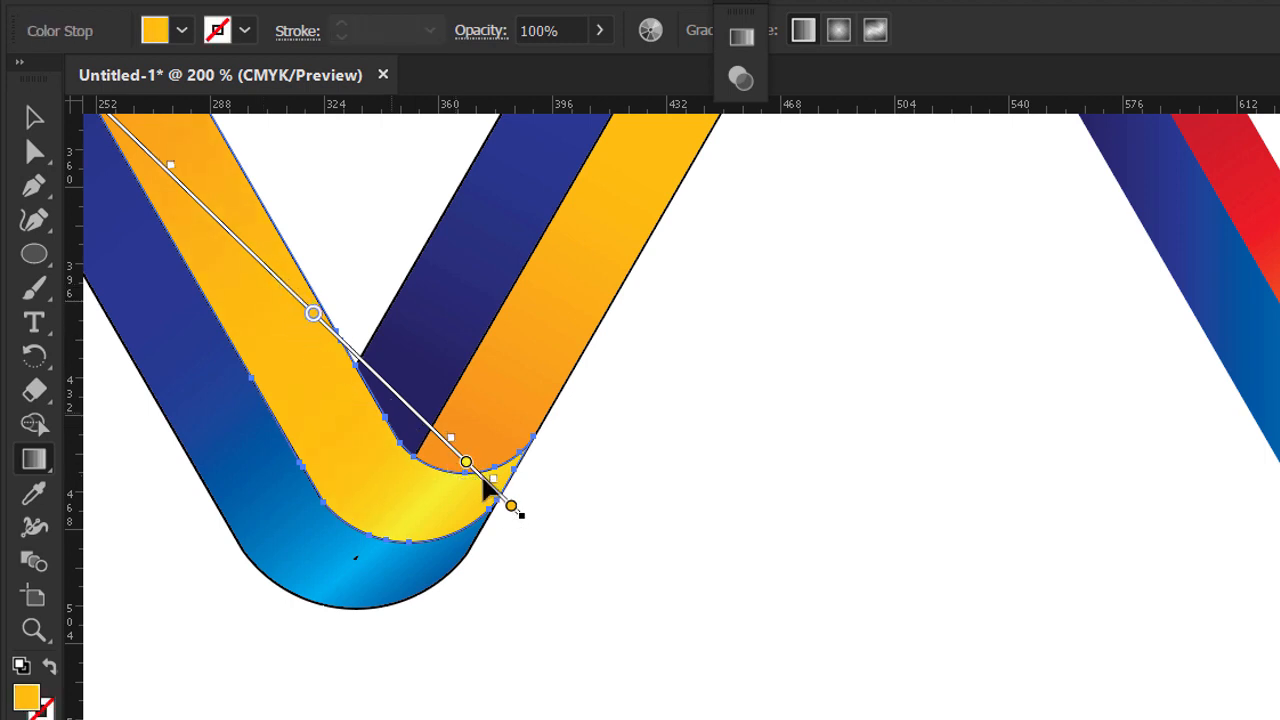
pyautogui.moveTo(495, 483)
pyautogui.mouseDown()
pyautogui.moveTo(486, 477)
pyautogui.moveTo(495, 489)
pyautogui.mouseUp()
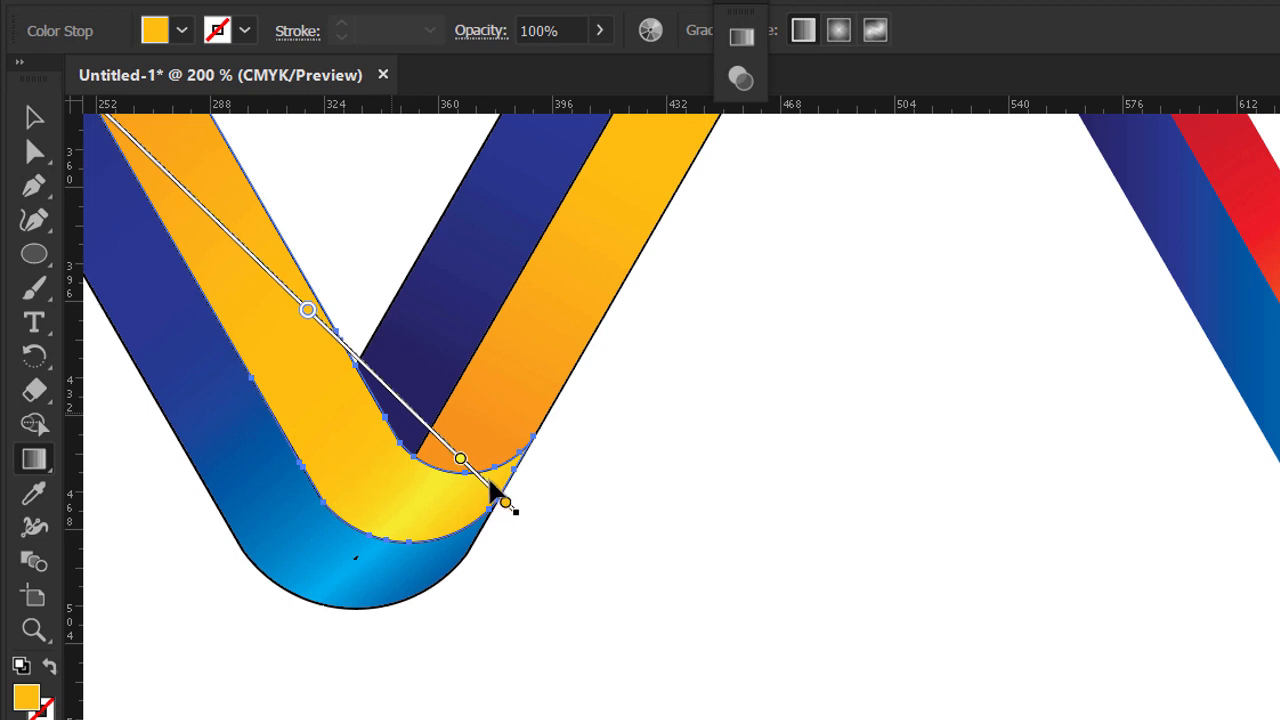
pyautogui.click(33, 128)
pyautogui.hotkey('ctrl', '-')
pyautogui.hotkey('ctrl', '-')
pyautogui.hotkey('ctrl', '-')
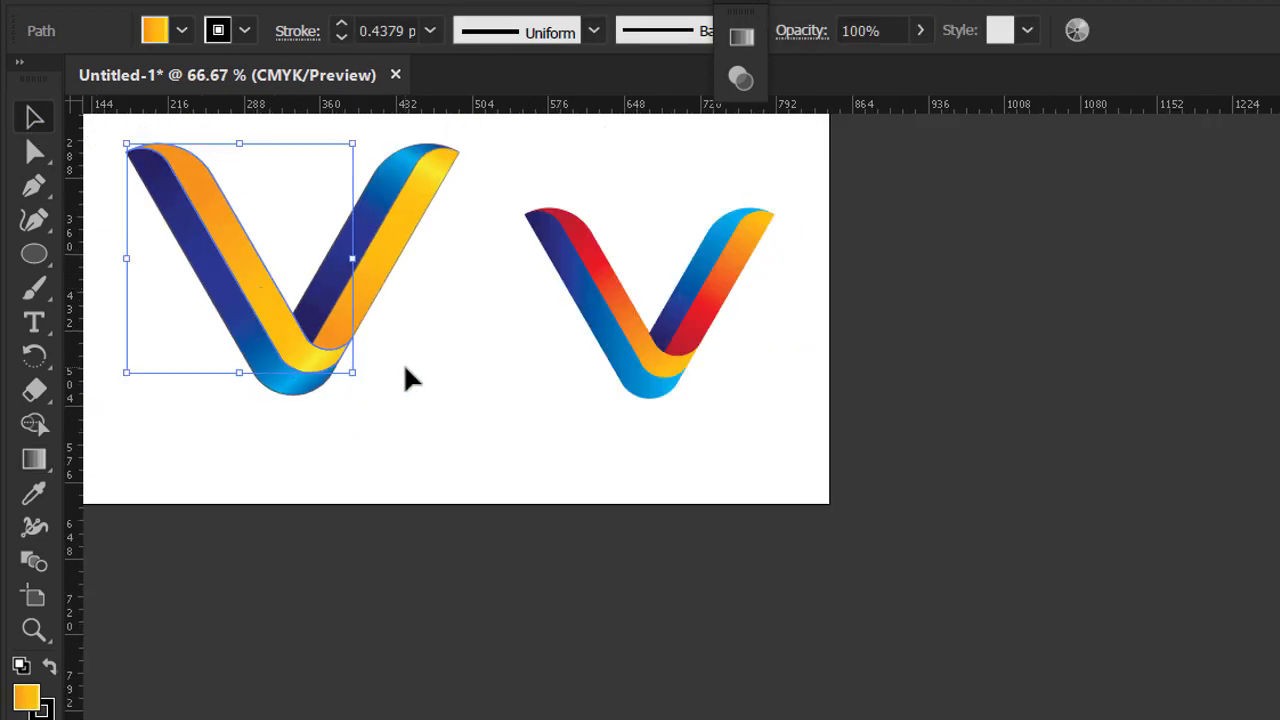
pyautogui.click(409, 374)
# - Replace the black strokes on all bands of the large V logo with the Orange, Yellow gradient swatch
pyautogui.hscroll(-1, 333, 345)
pyautogui.hscroll(-1, 333, 345)
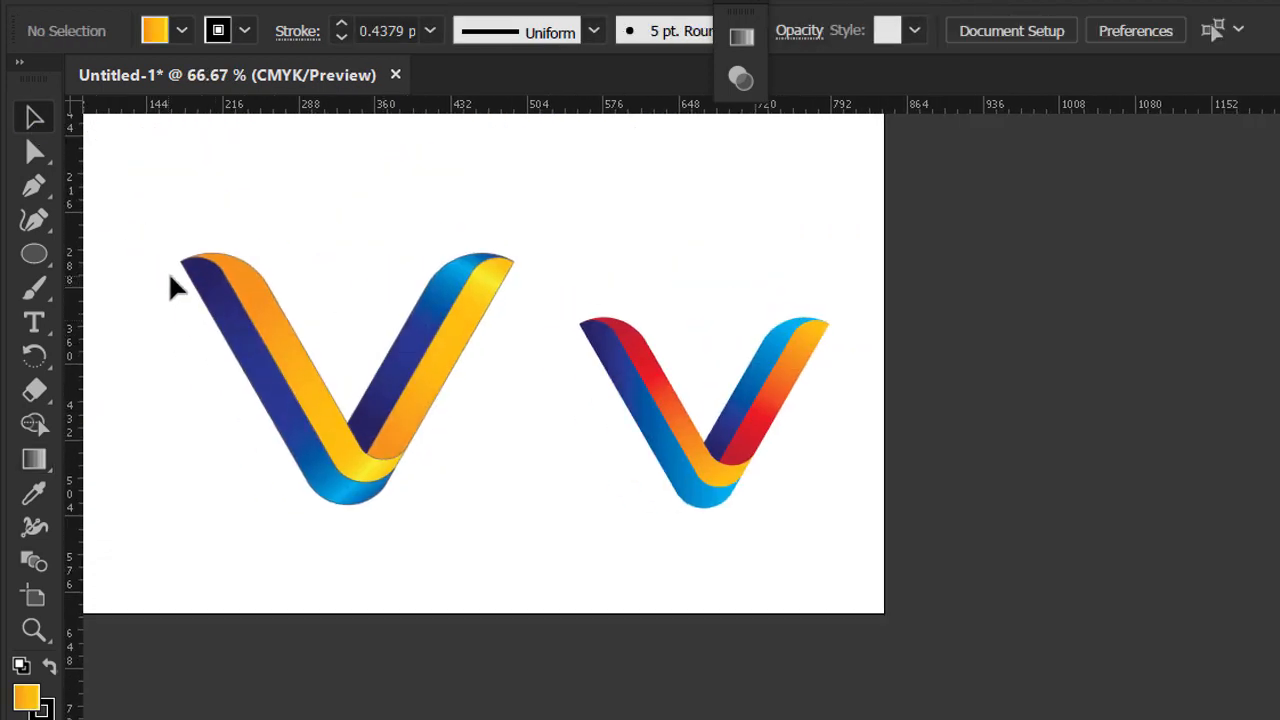
pyautogui.moveTo(168, 271); pyautogui.dragTo(432, 516)
pyautogui.click(244, 31)
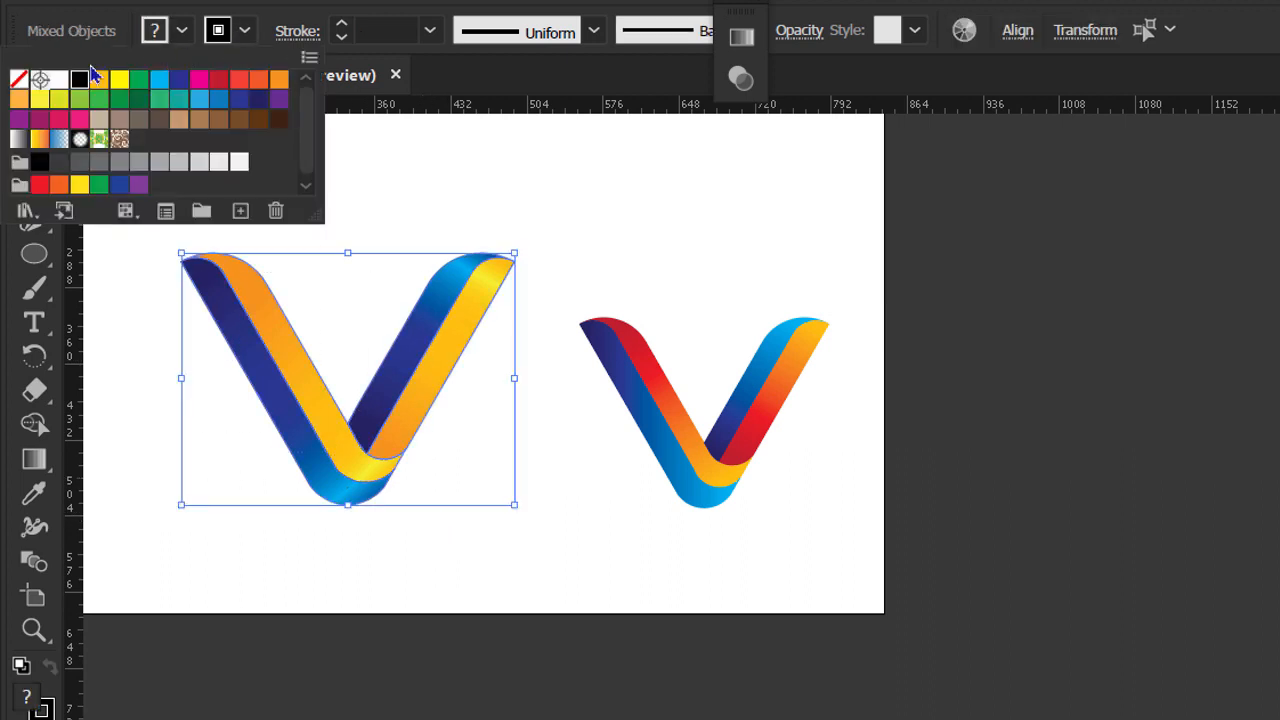
pyautogui.click(19, 80)
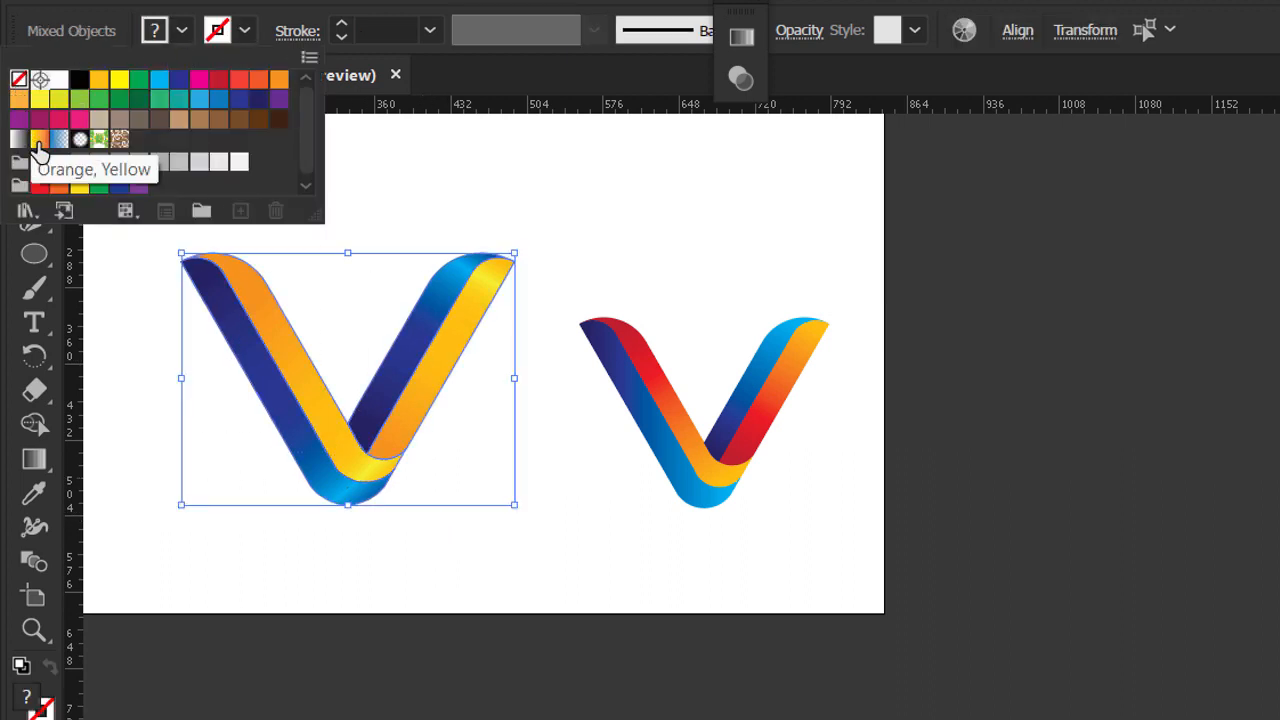
pyautogui.click(39, 139)
pyautogui.click(133, 367)
pyautogui.click(133, 367)
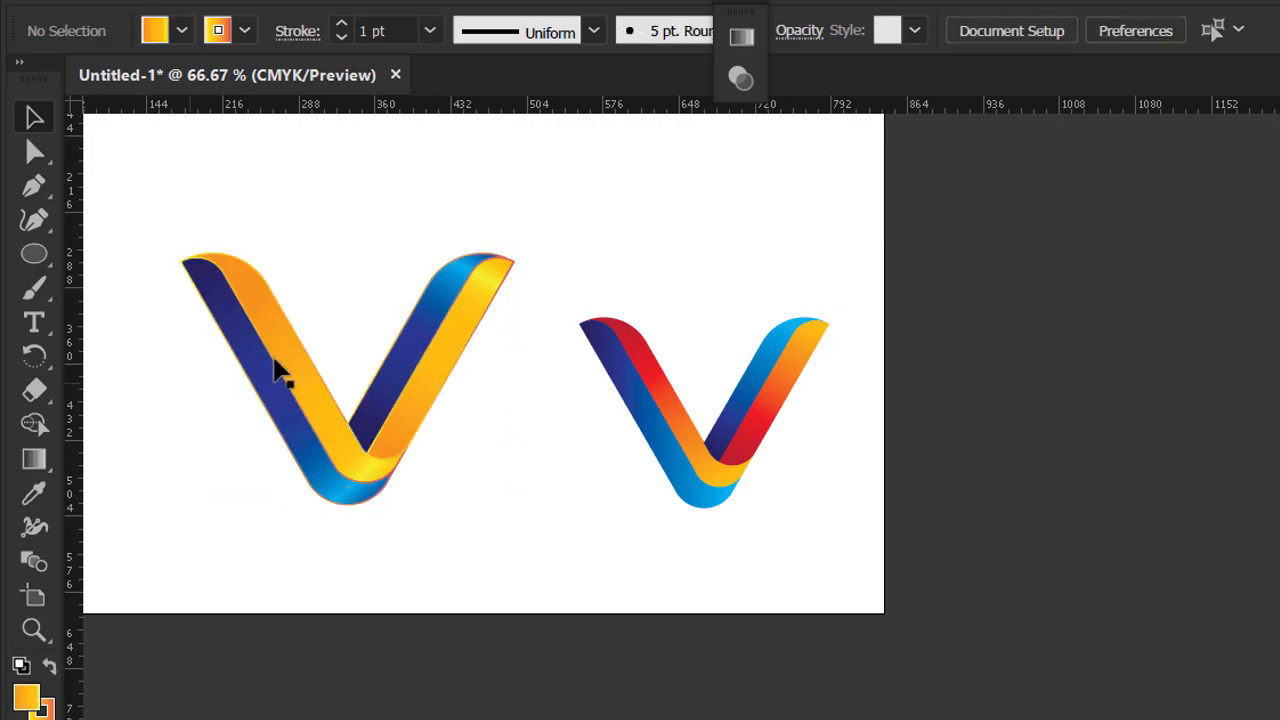